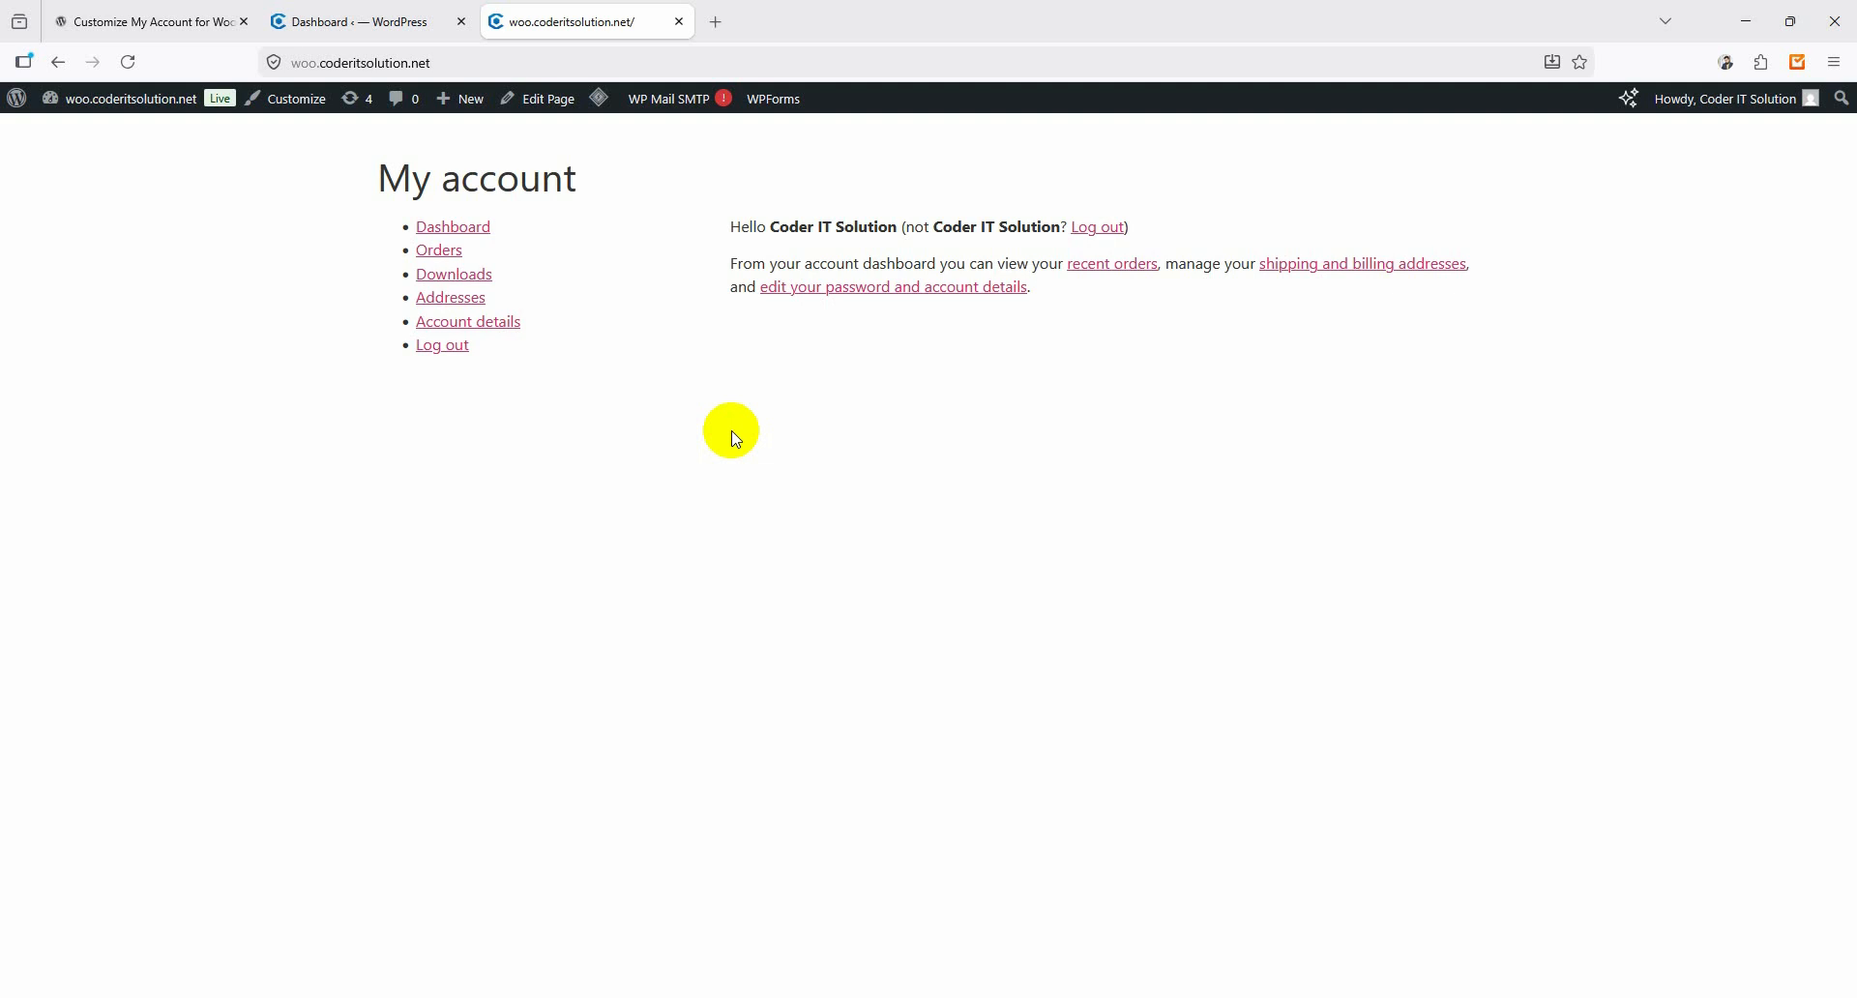
Go to the WordPress dashboard's Add Plugins page and search for "customize my account for woocommerce cits".
click(356, 23)
click(92, 643)
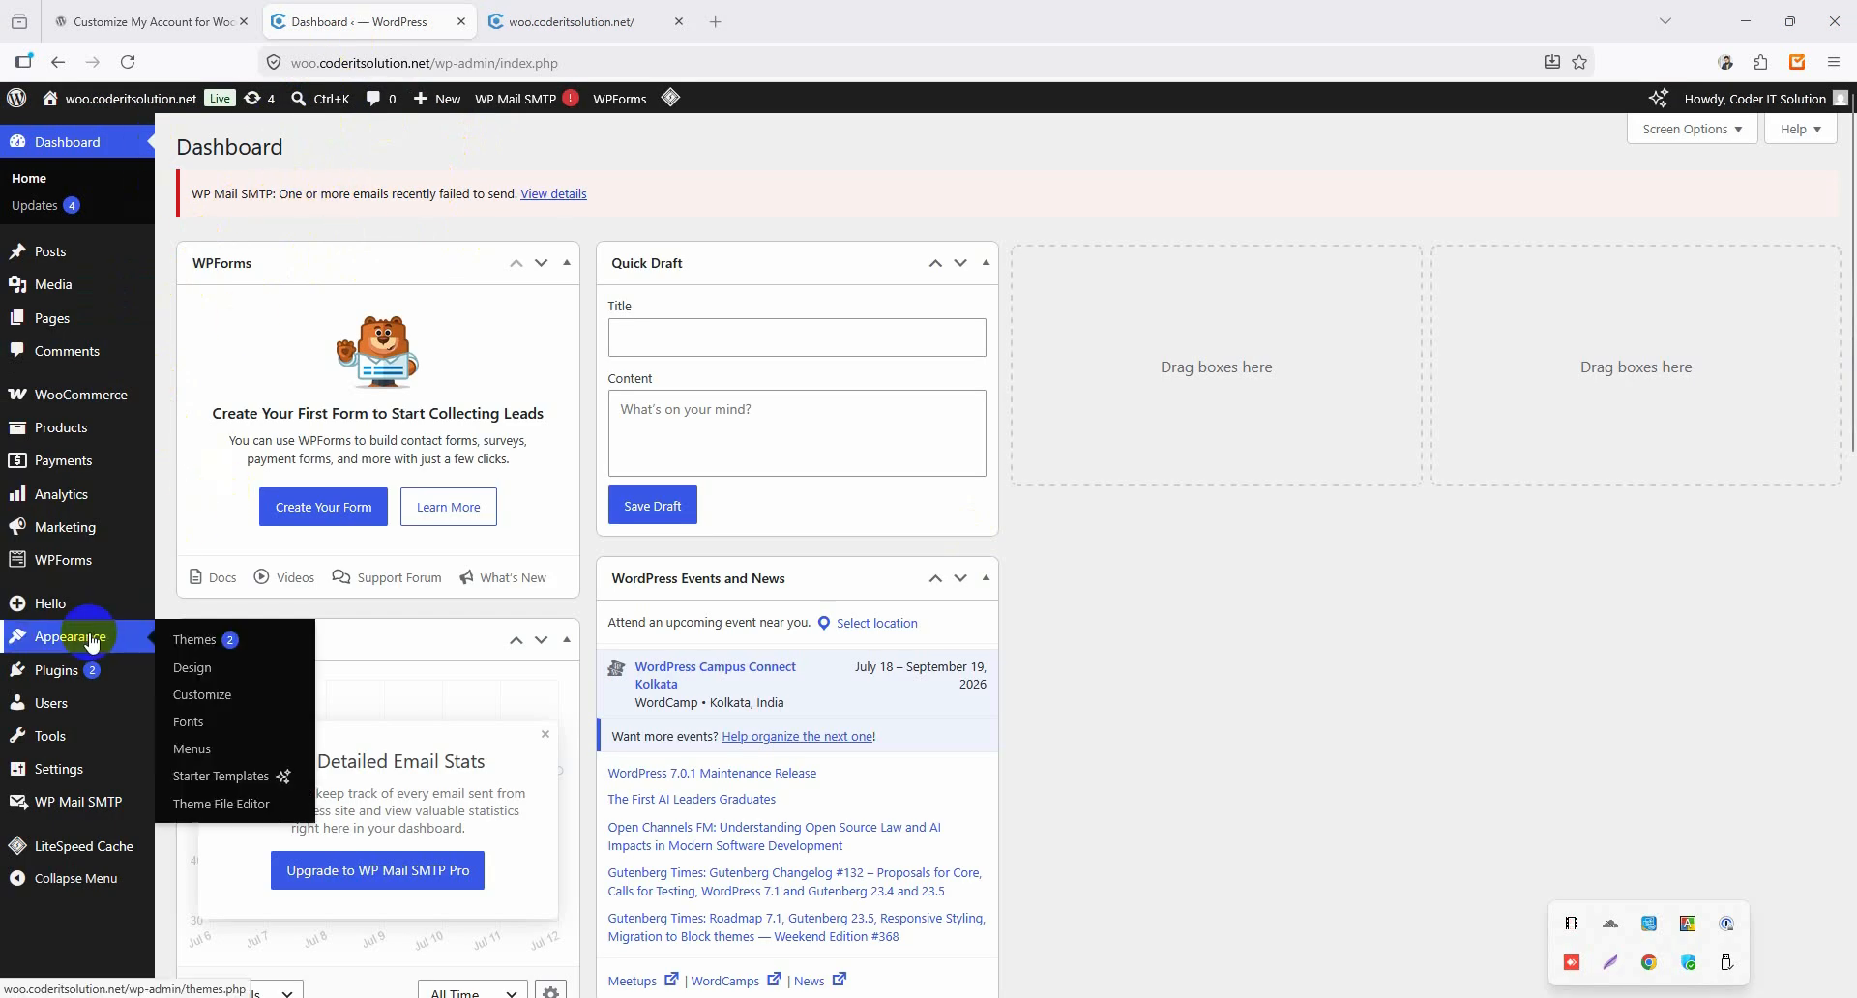
mouse_move(43, 669)
click(199, 697)
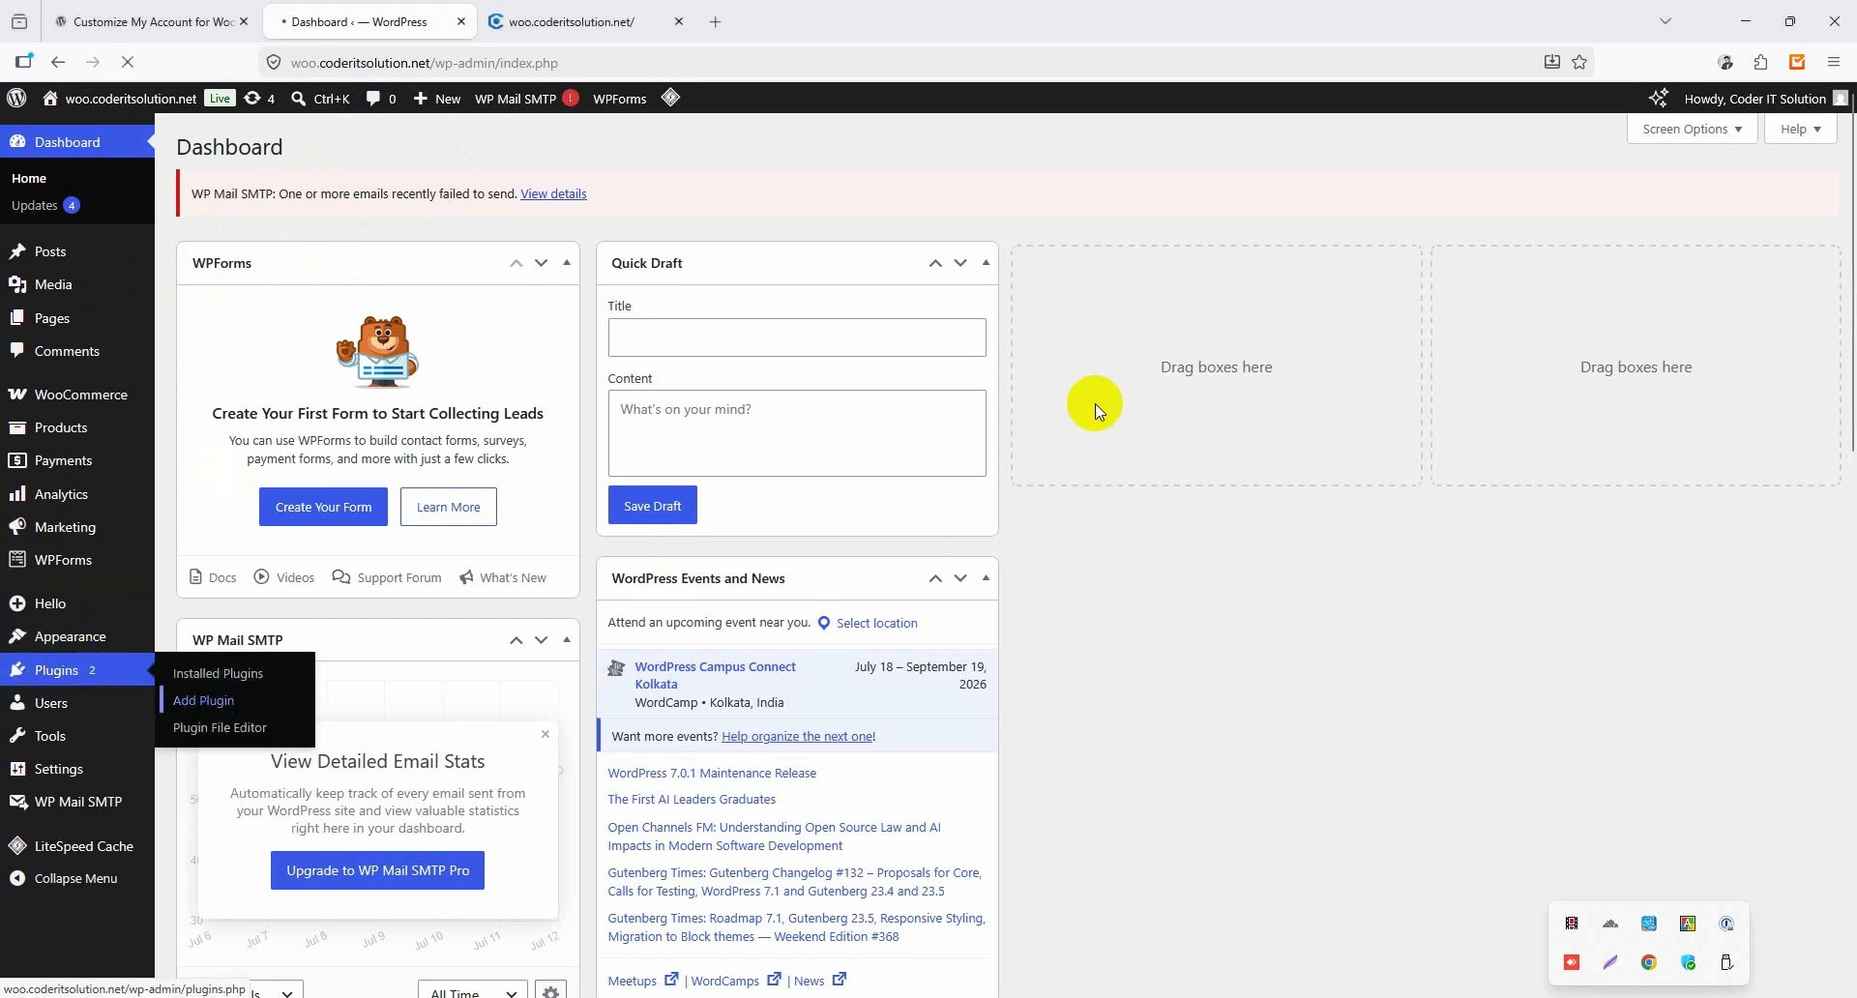
click(1553, 281)
text(customi)
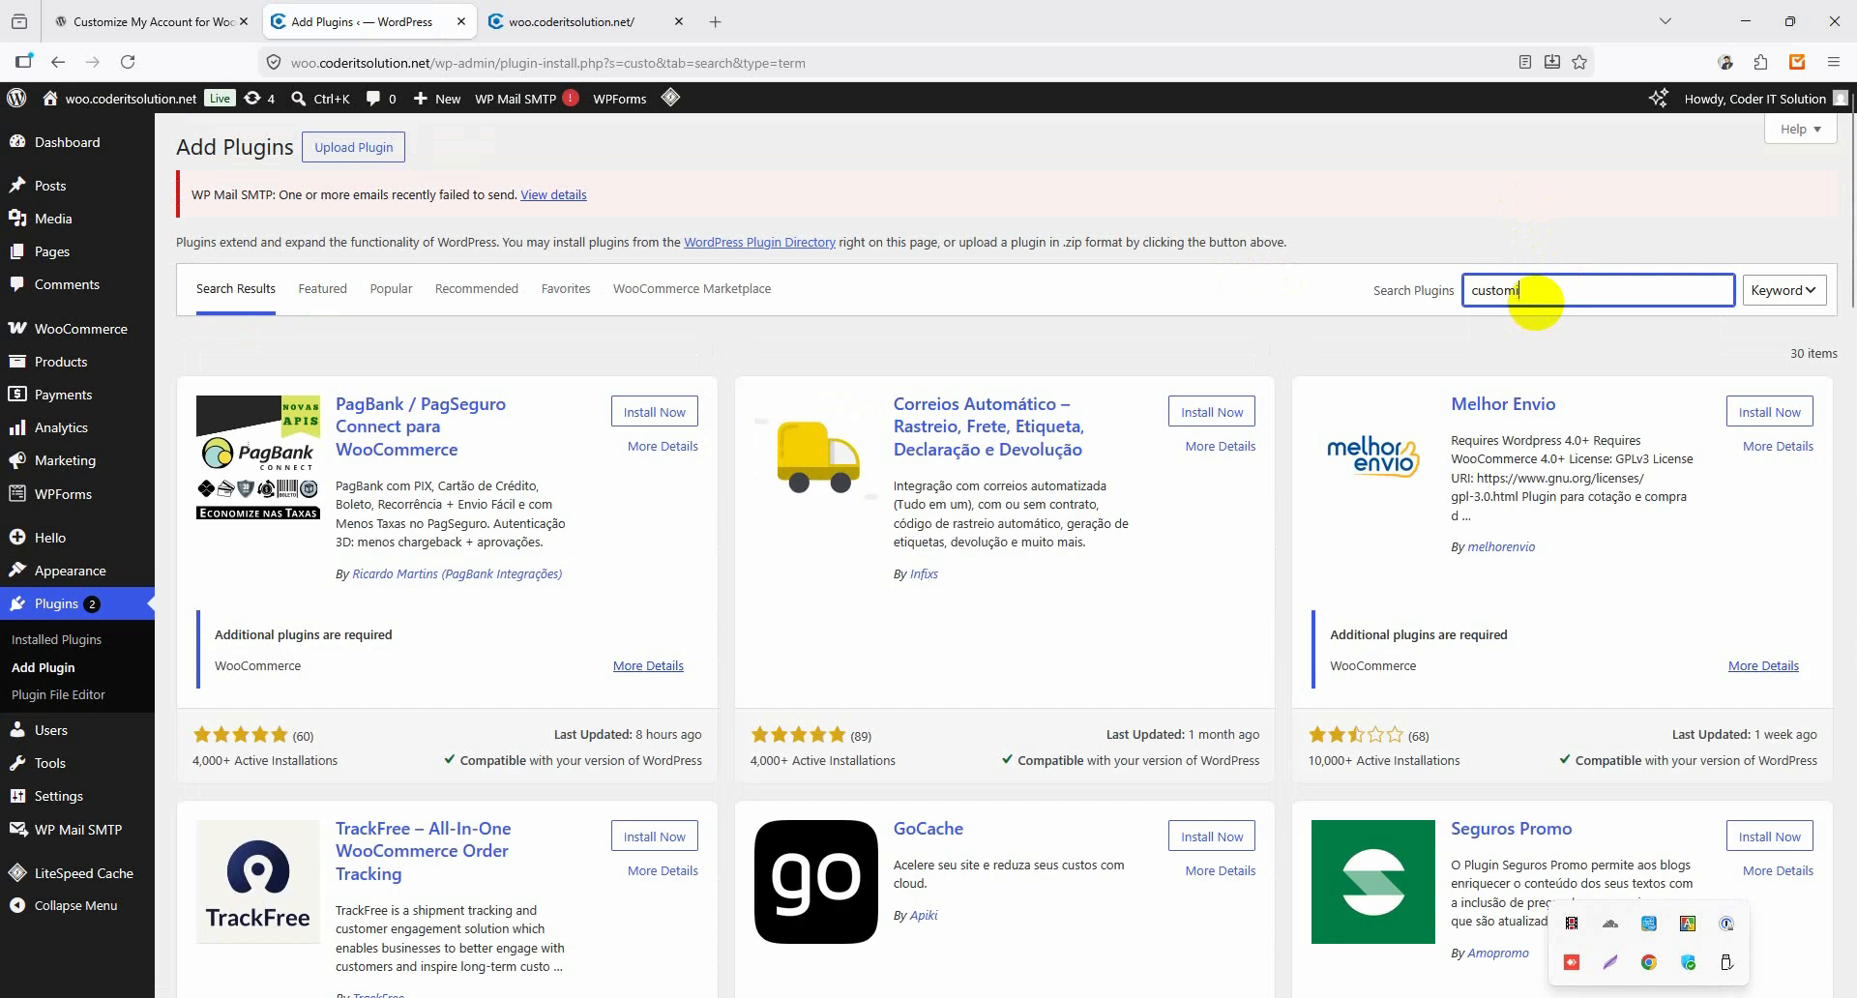
text(ze my account fo)
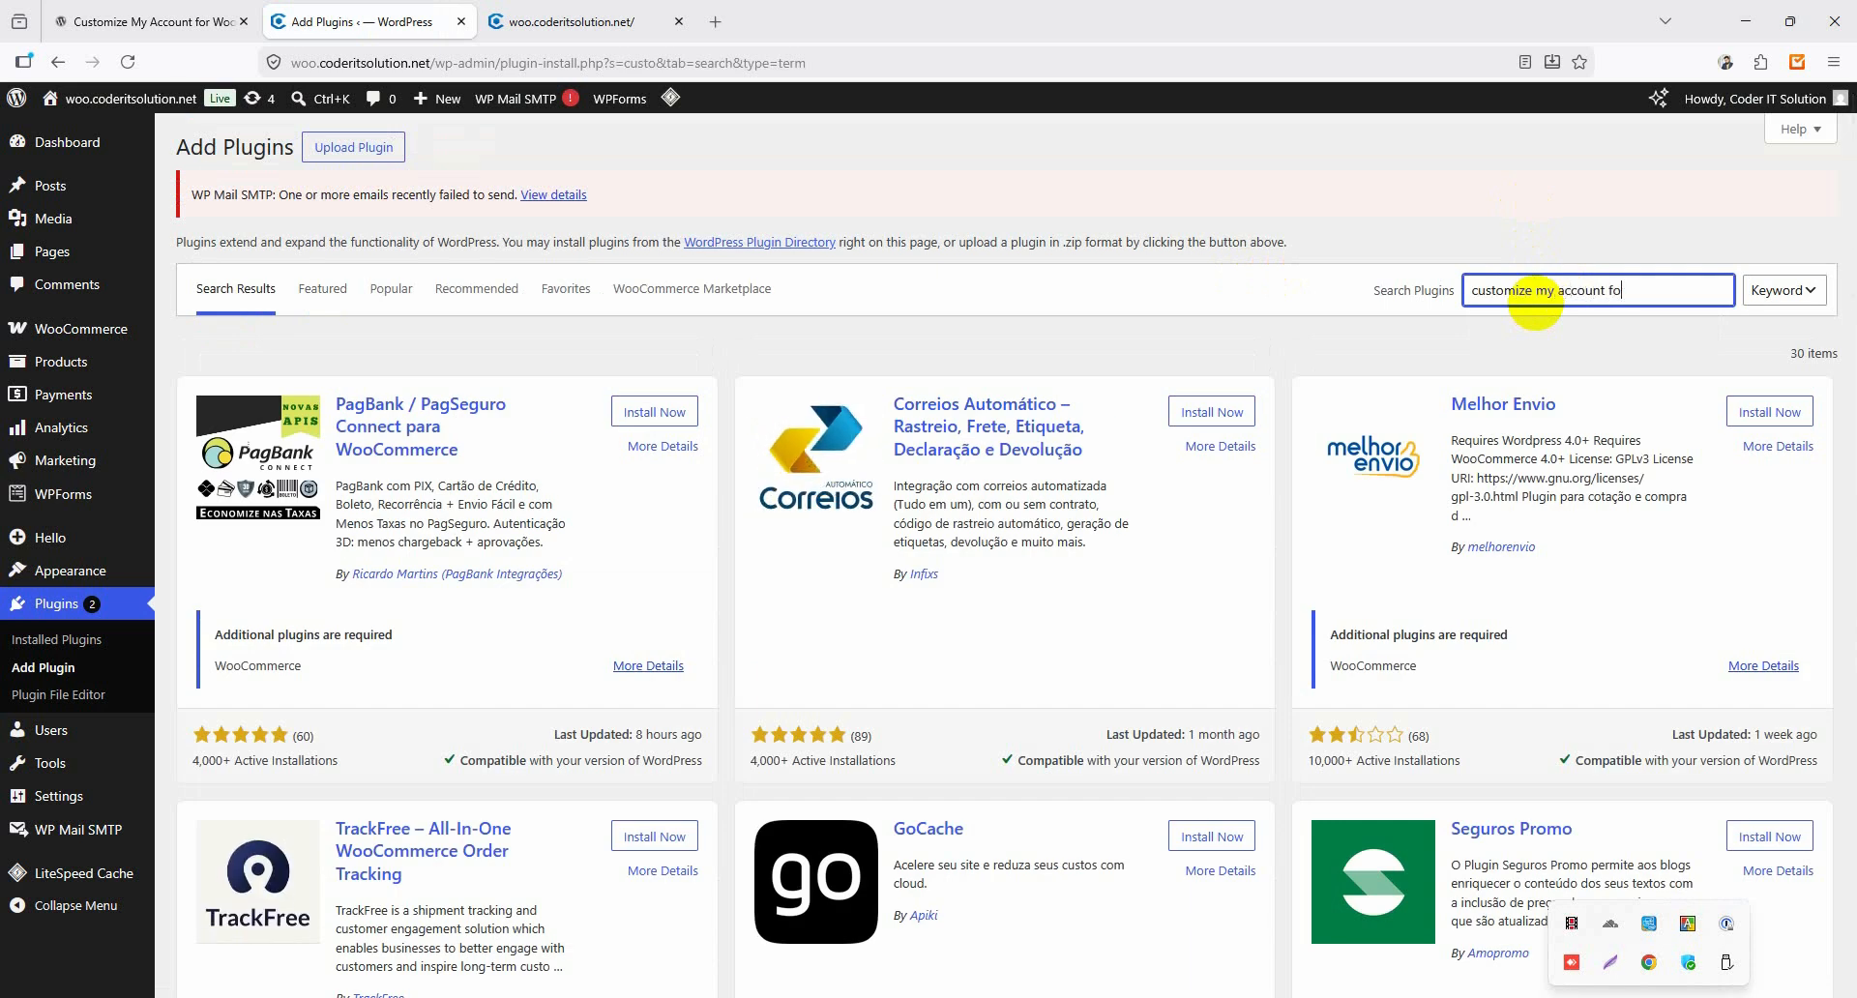
text(r woocommerce cits)
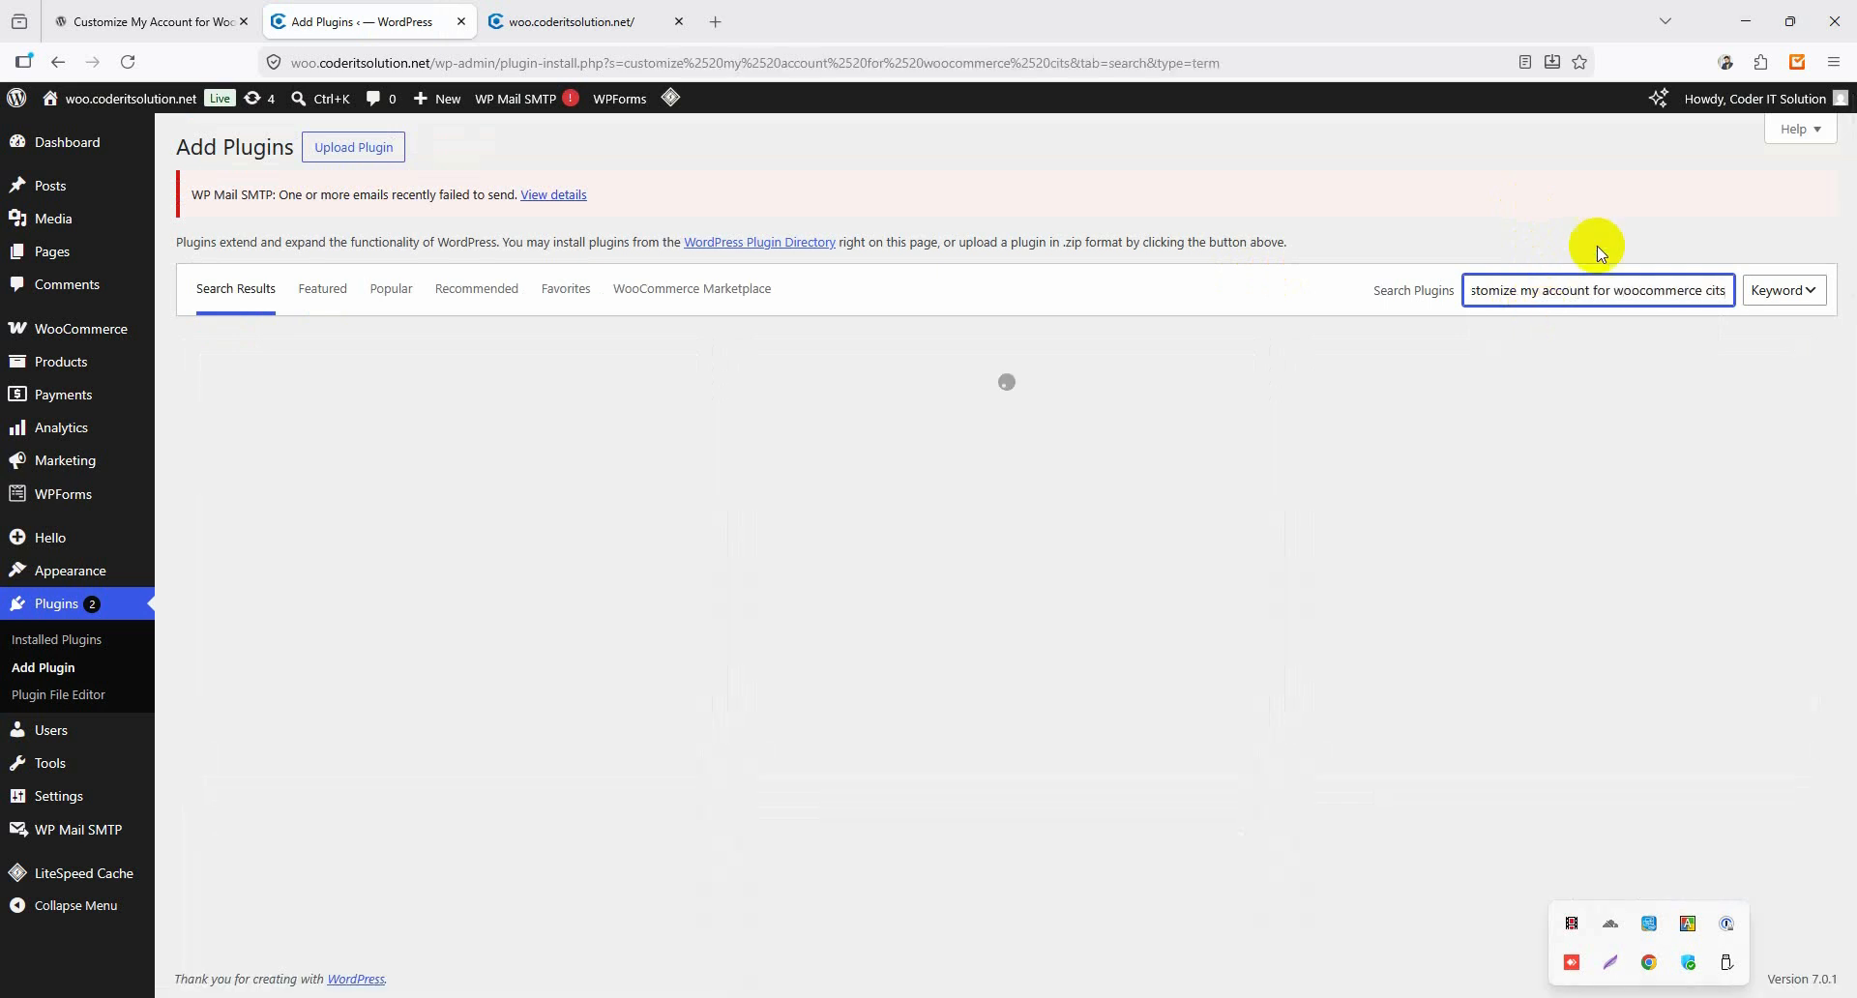
Install and activate the Customize My Account for WooCommerce plugin by Coder IT Solution.
drag(1677, 298, 756, 532)
click(784, 521)
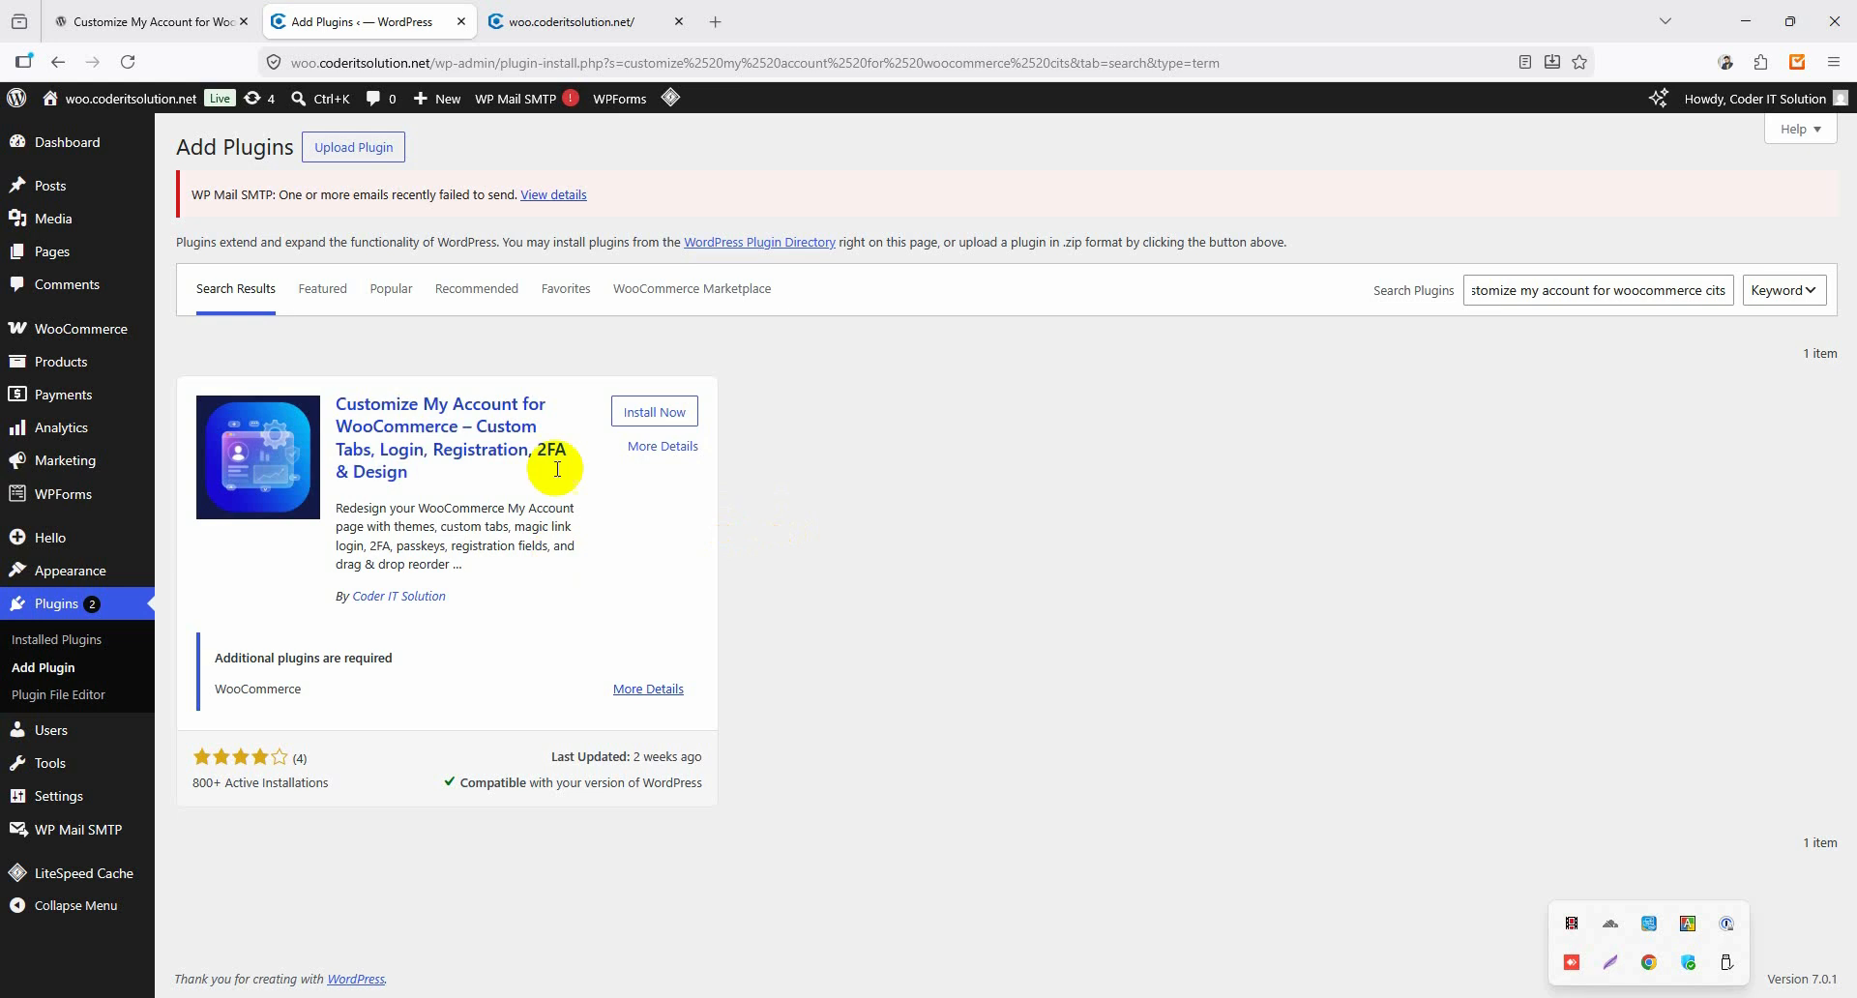
click(653, 411)
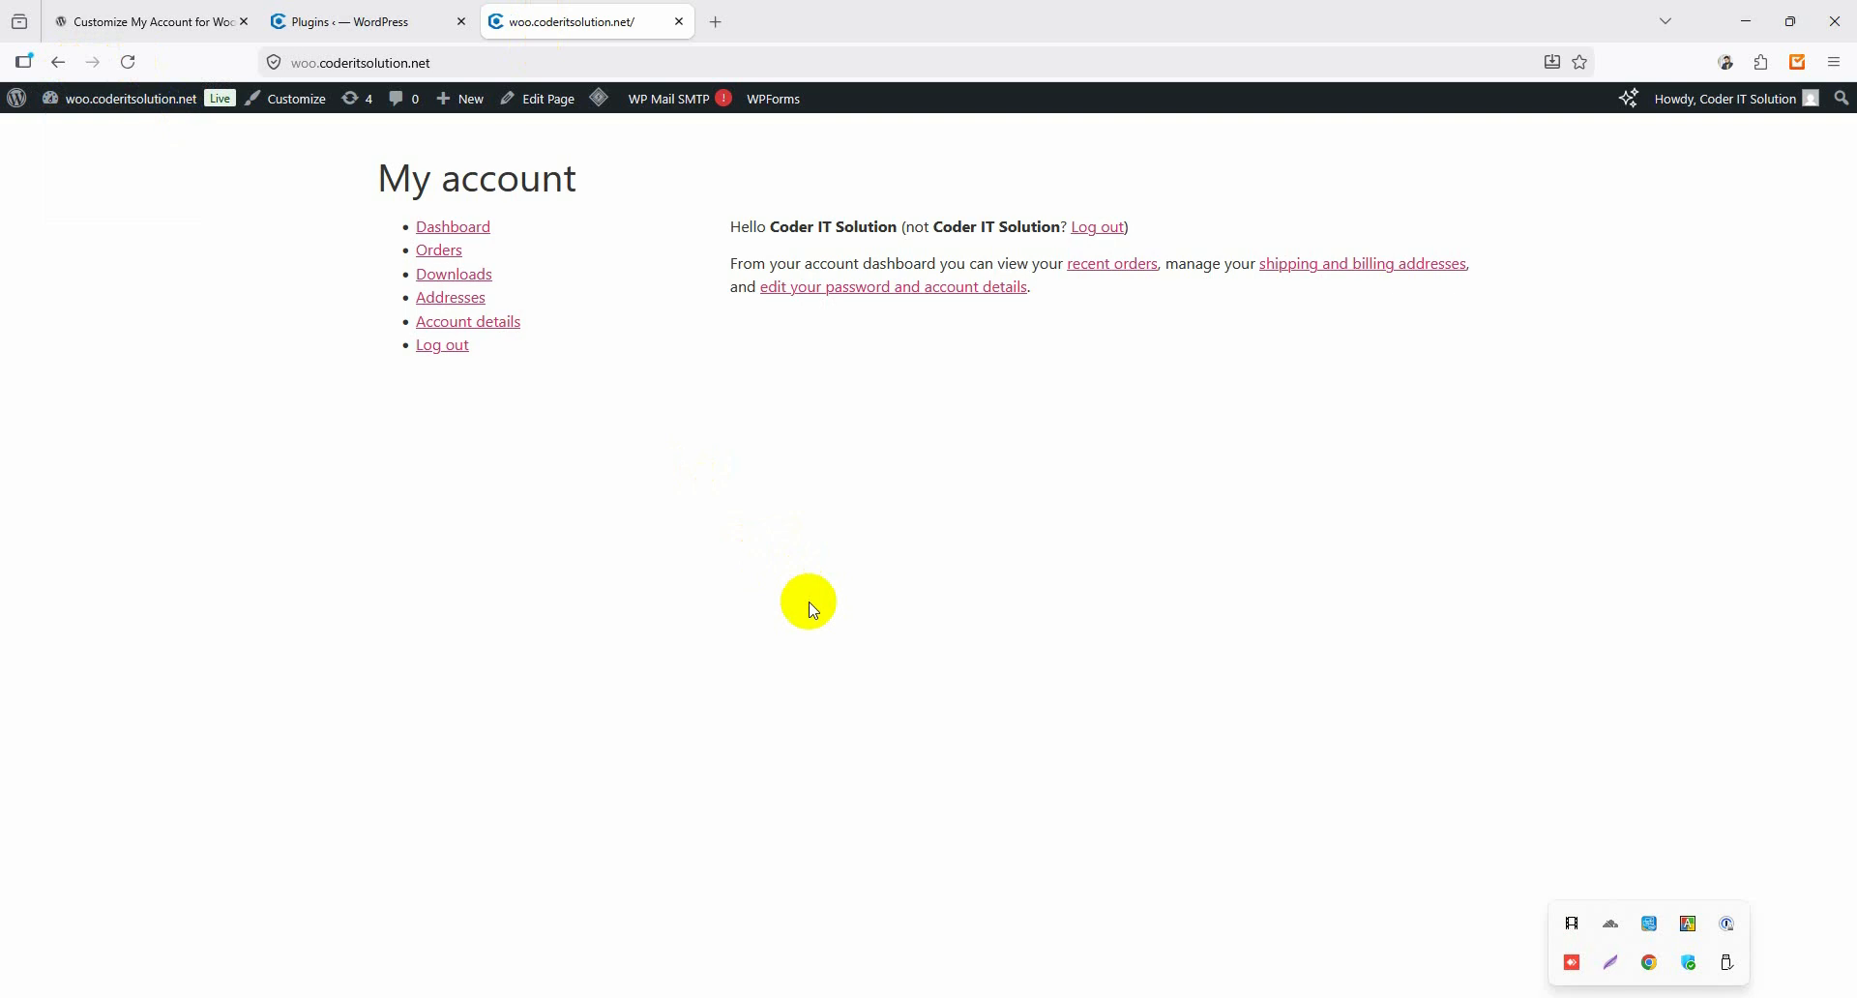
Reload the site's My account page and purge all LiteSpeed caches.
click(129, 61)
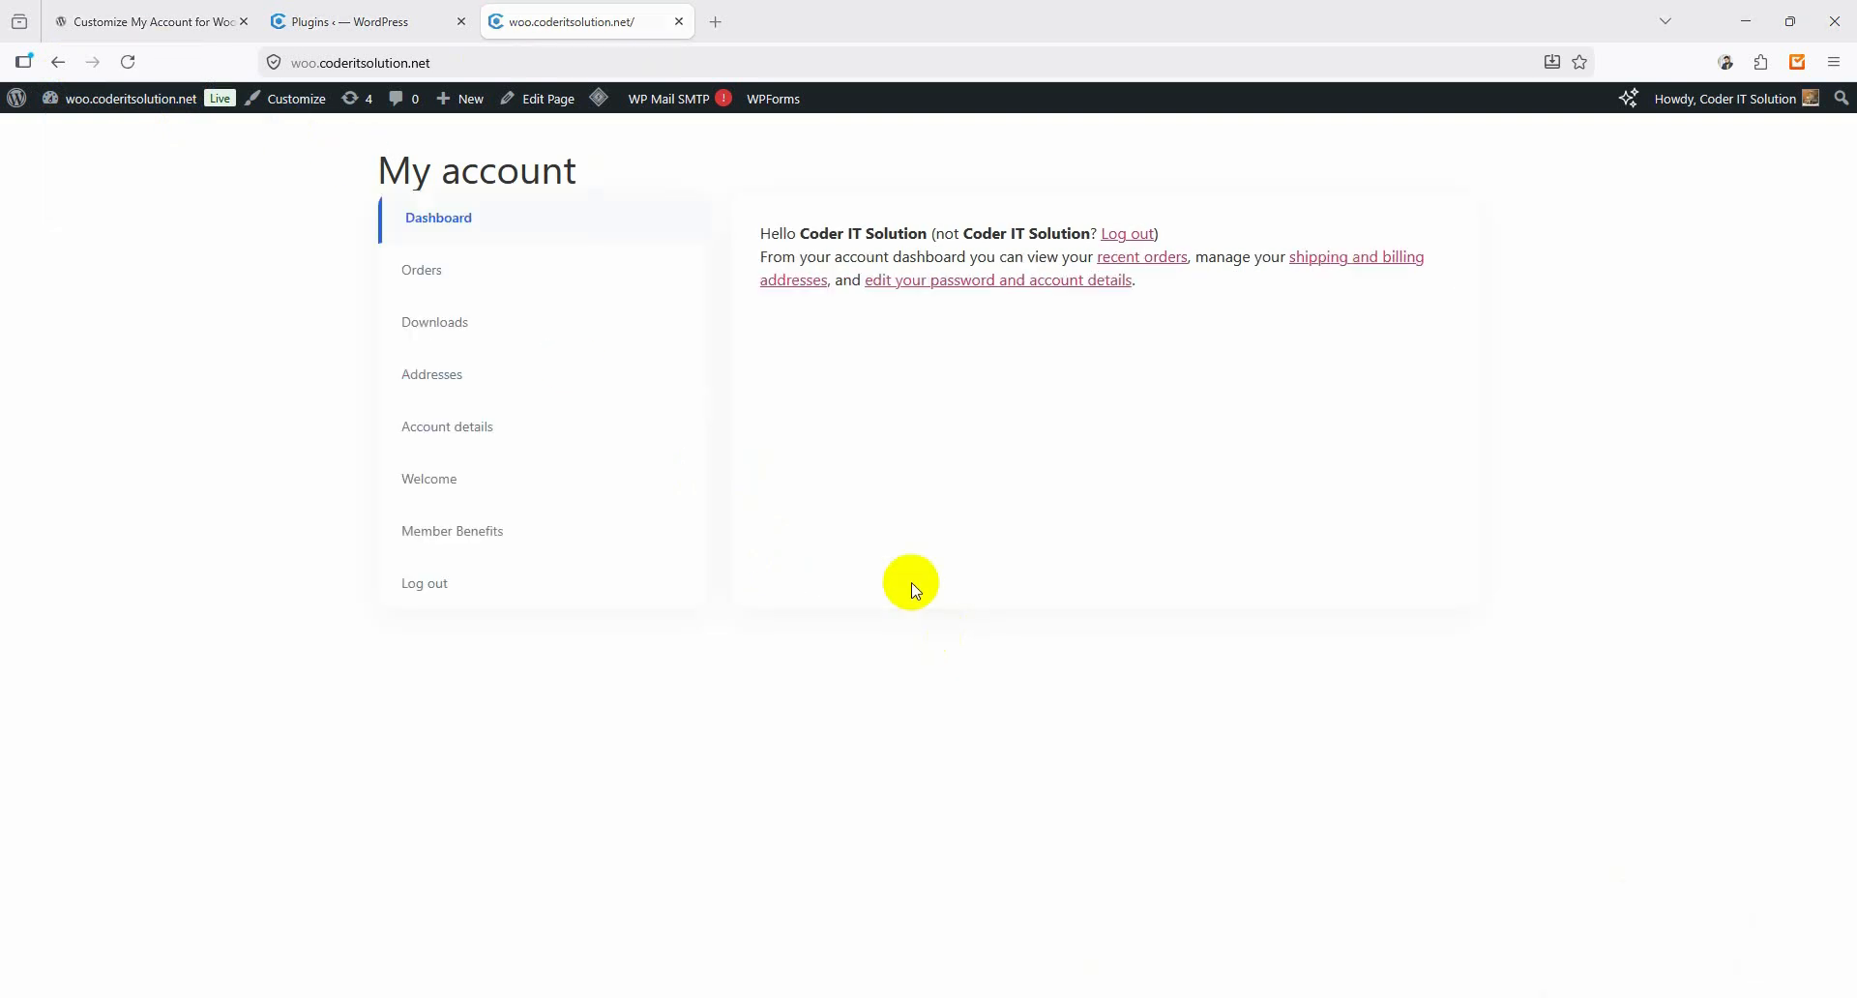
click(598, 99)
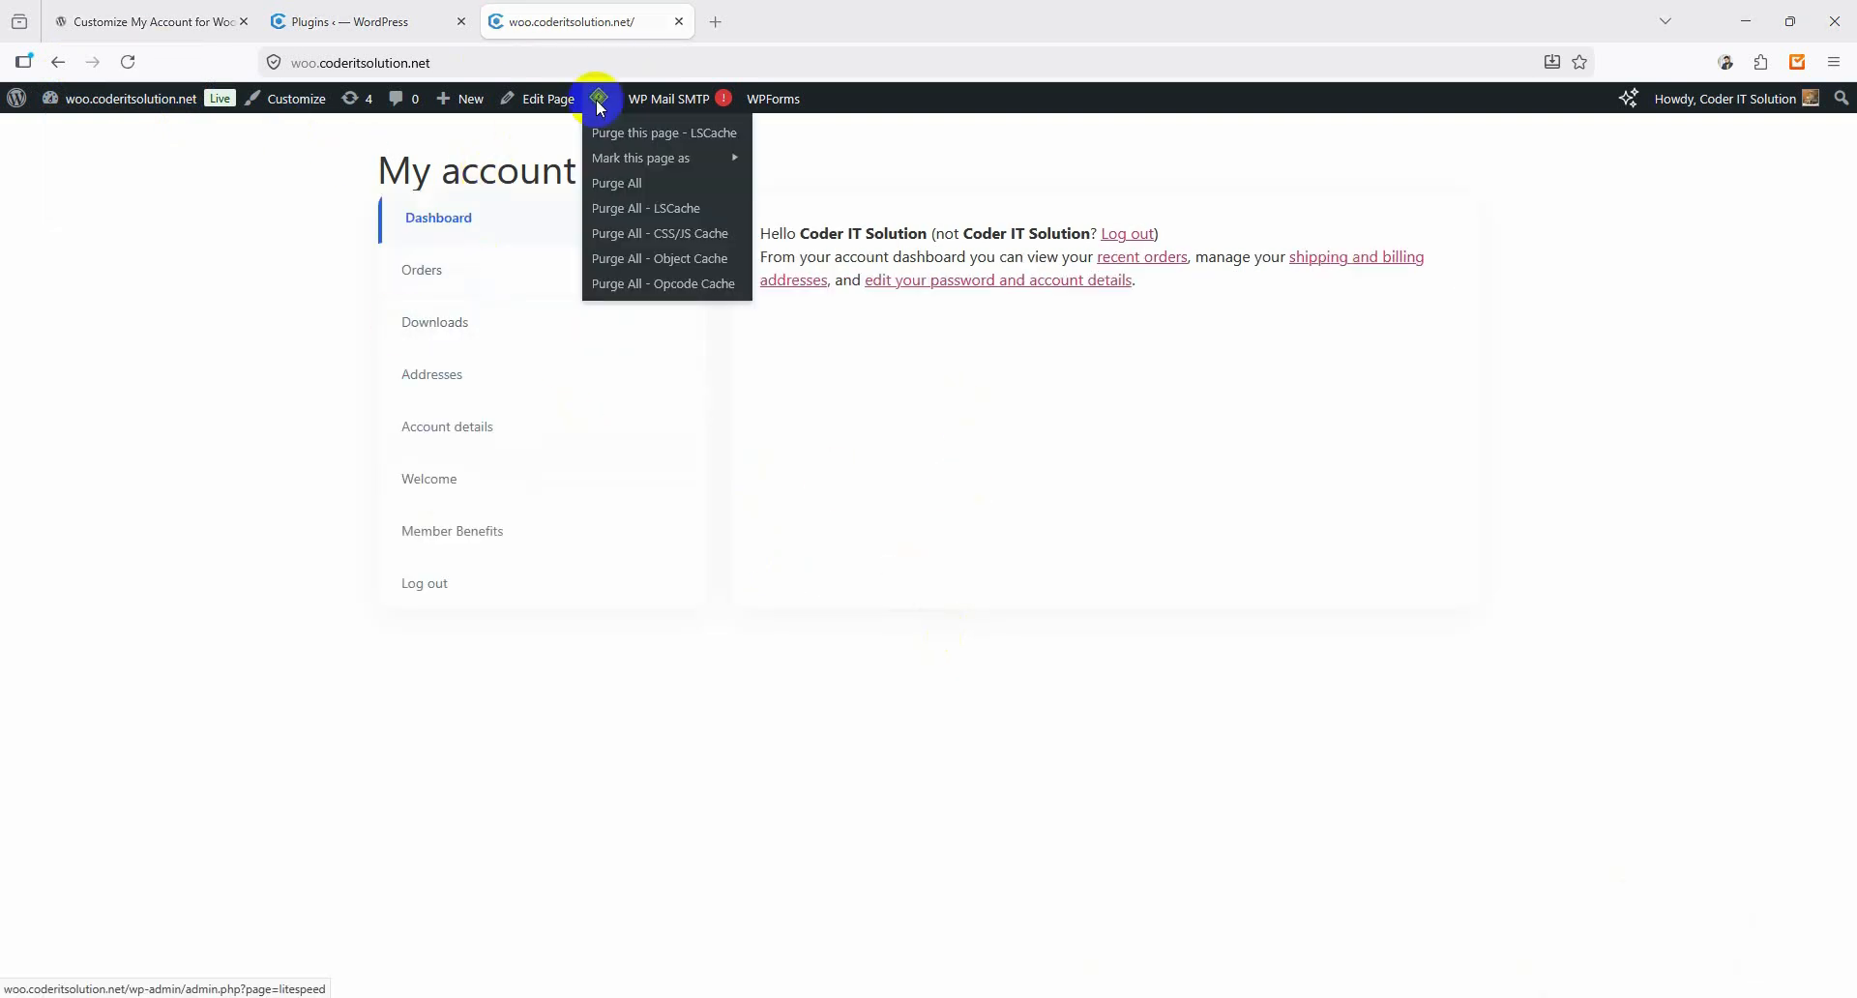
click(620, 183)
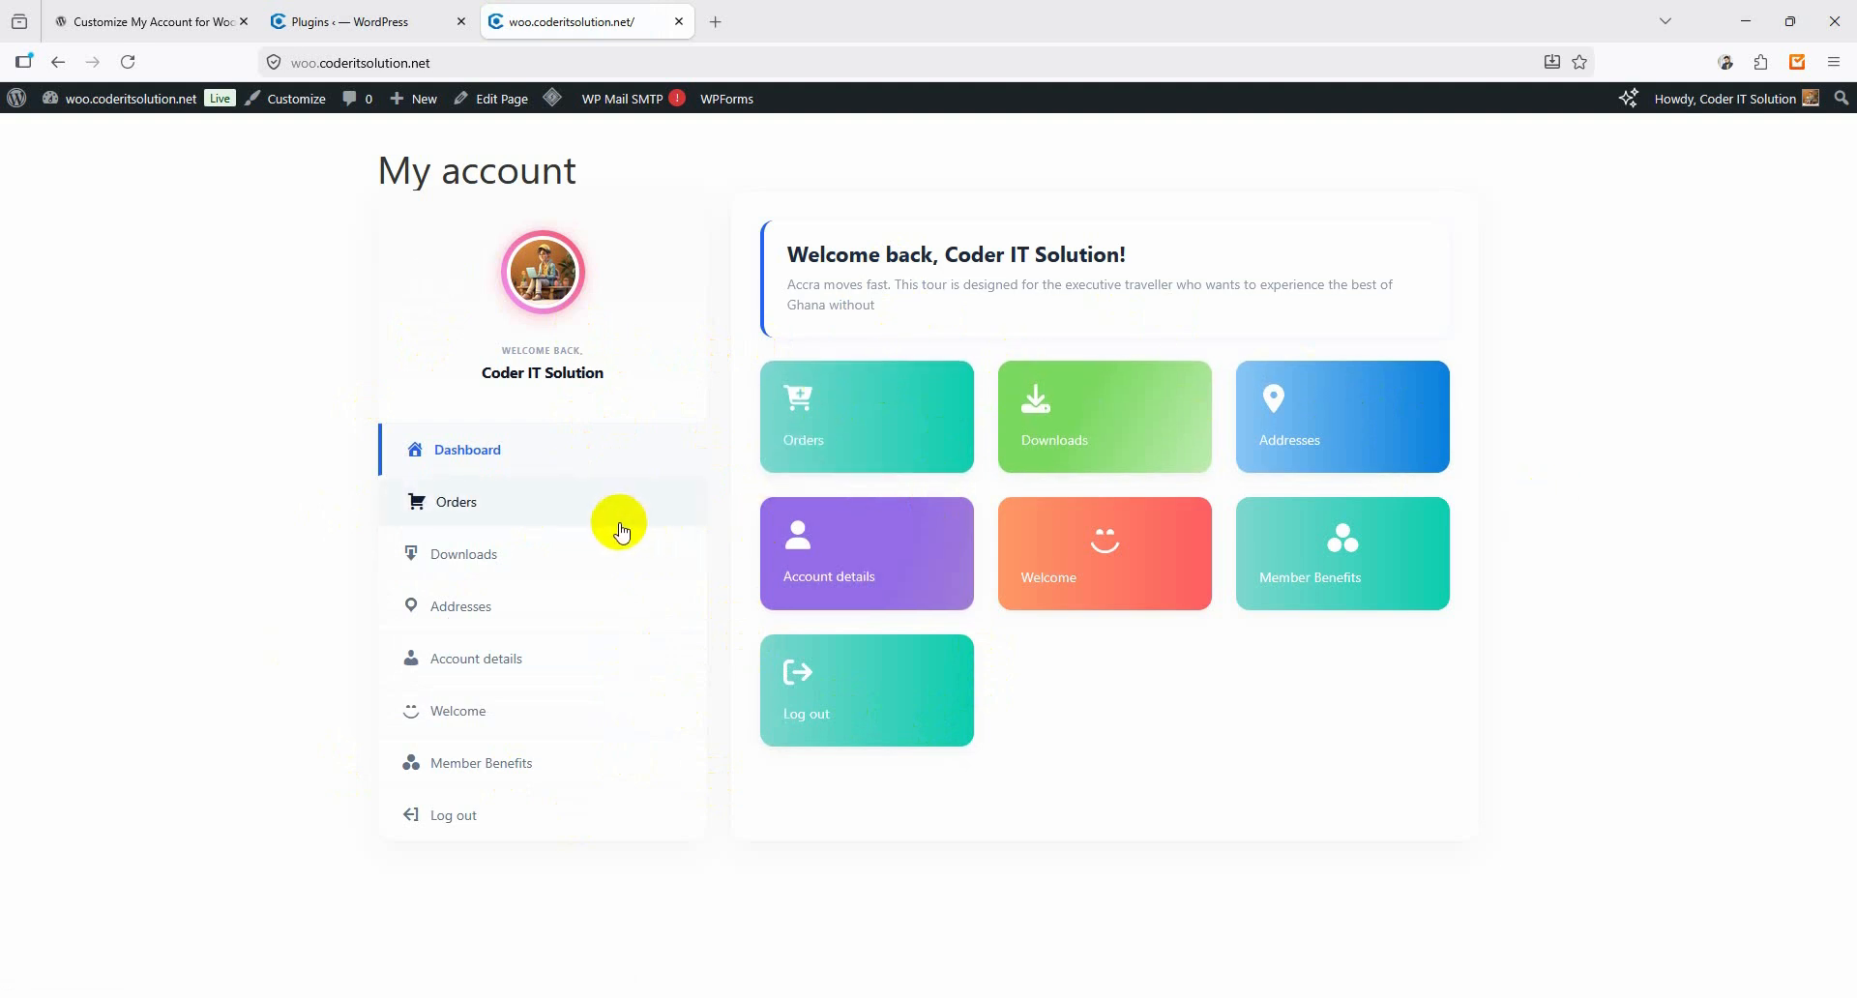
Return to the WordPress admin and open the customization settings in CITS WC KIT's My Account Options.
key(ctrl+shift+Tab)
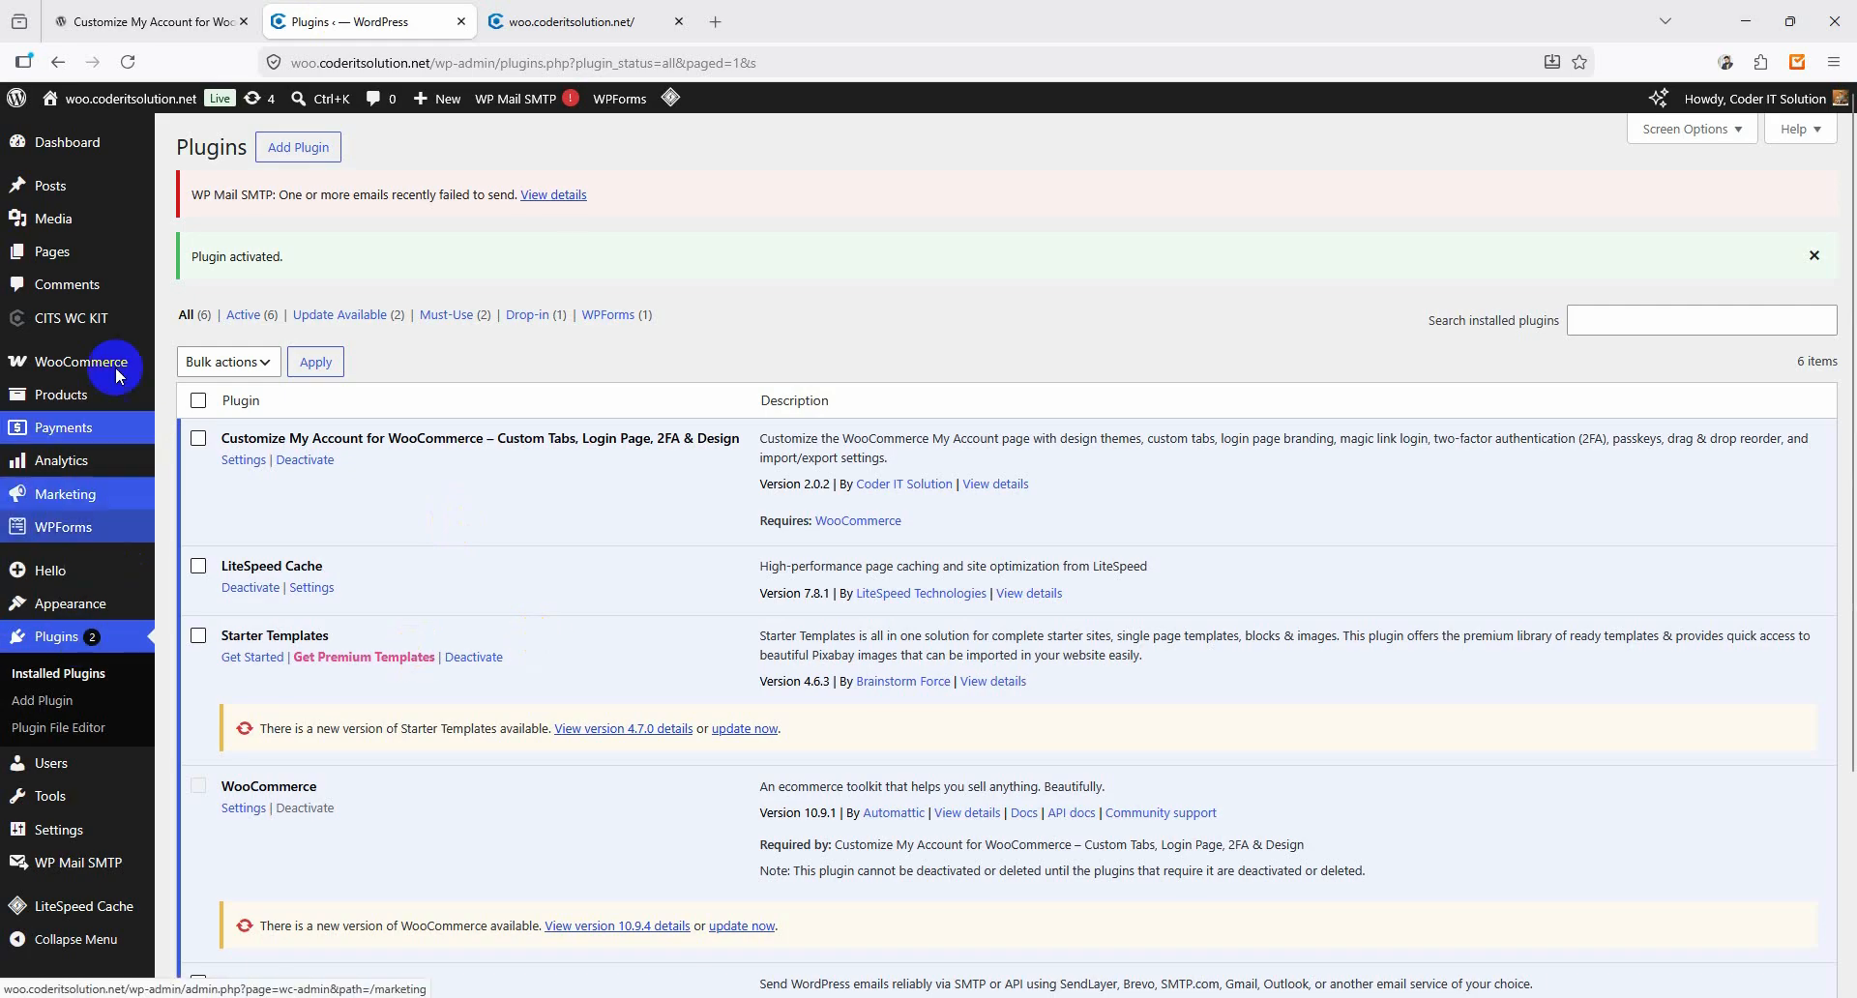
mouse_move(87, 325)
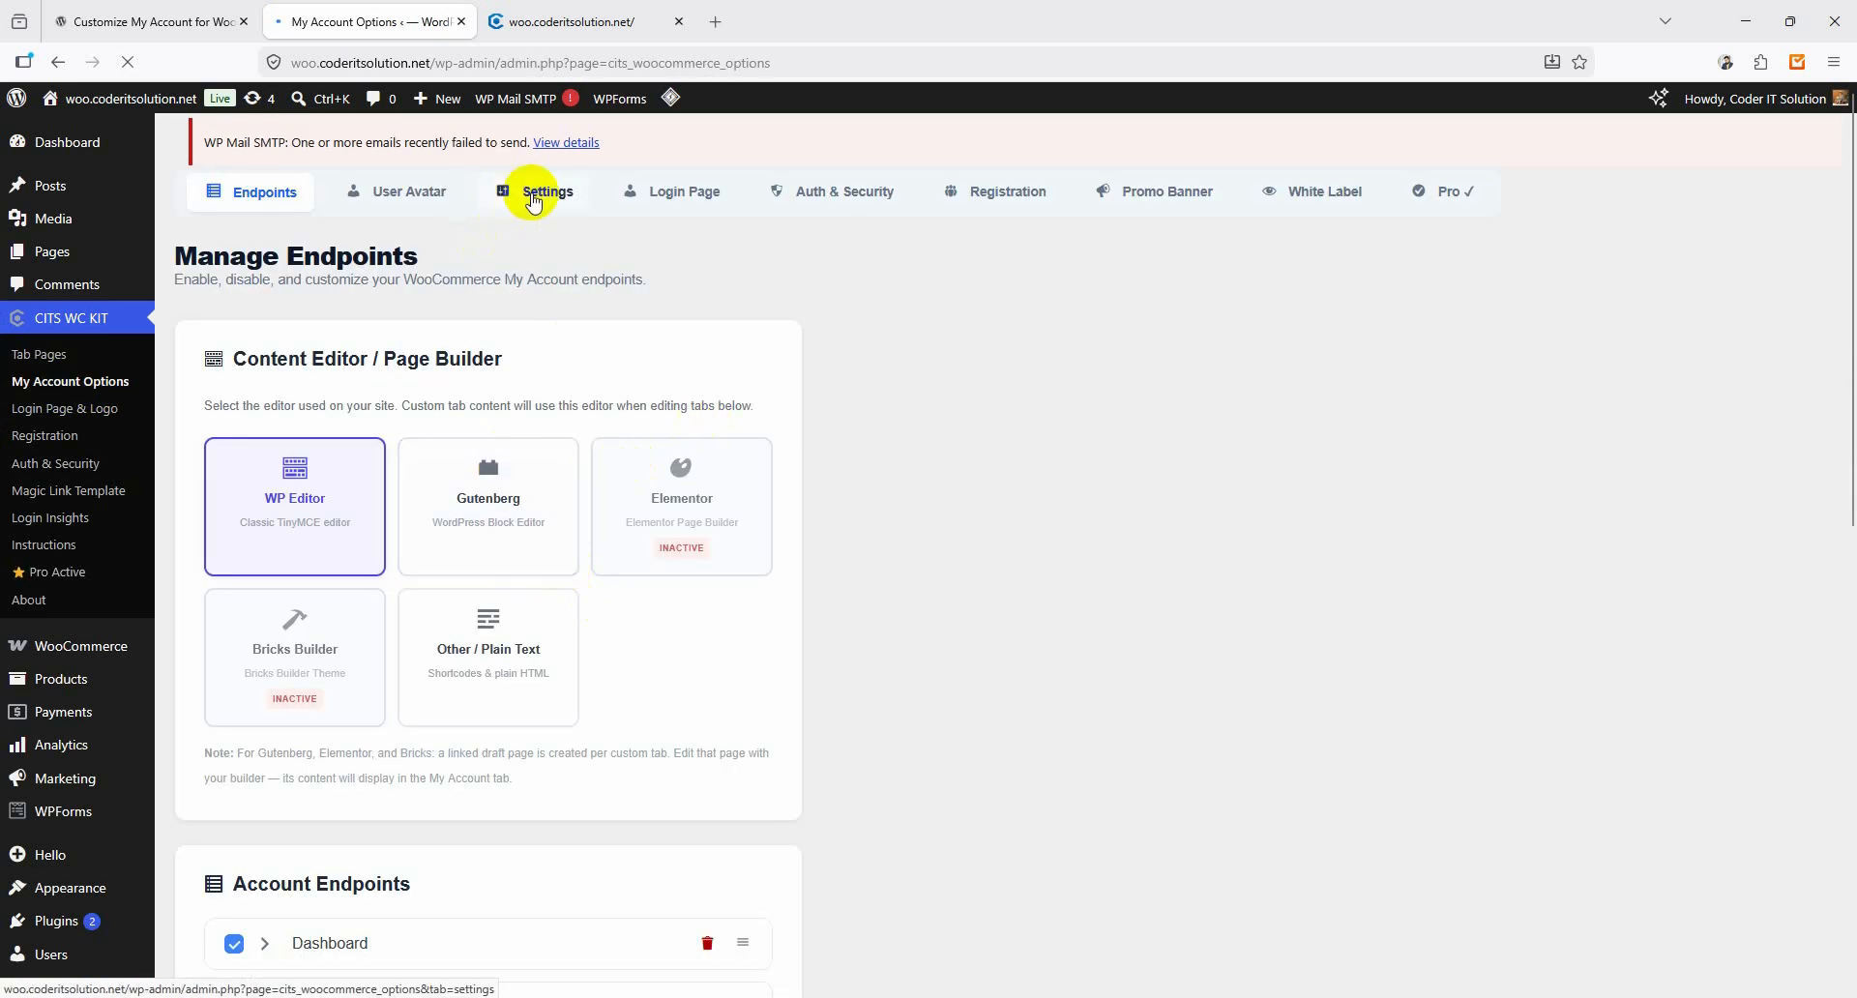
click(533, 198)
Review the menu position, design style and dashboard order count options, comparing them with the live My account page.
scroll(436, 559, down, 10)
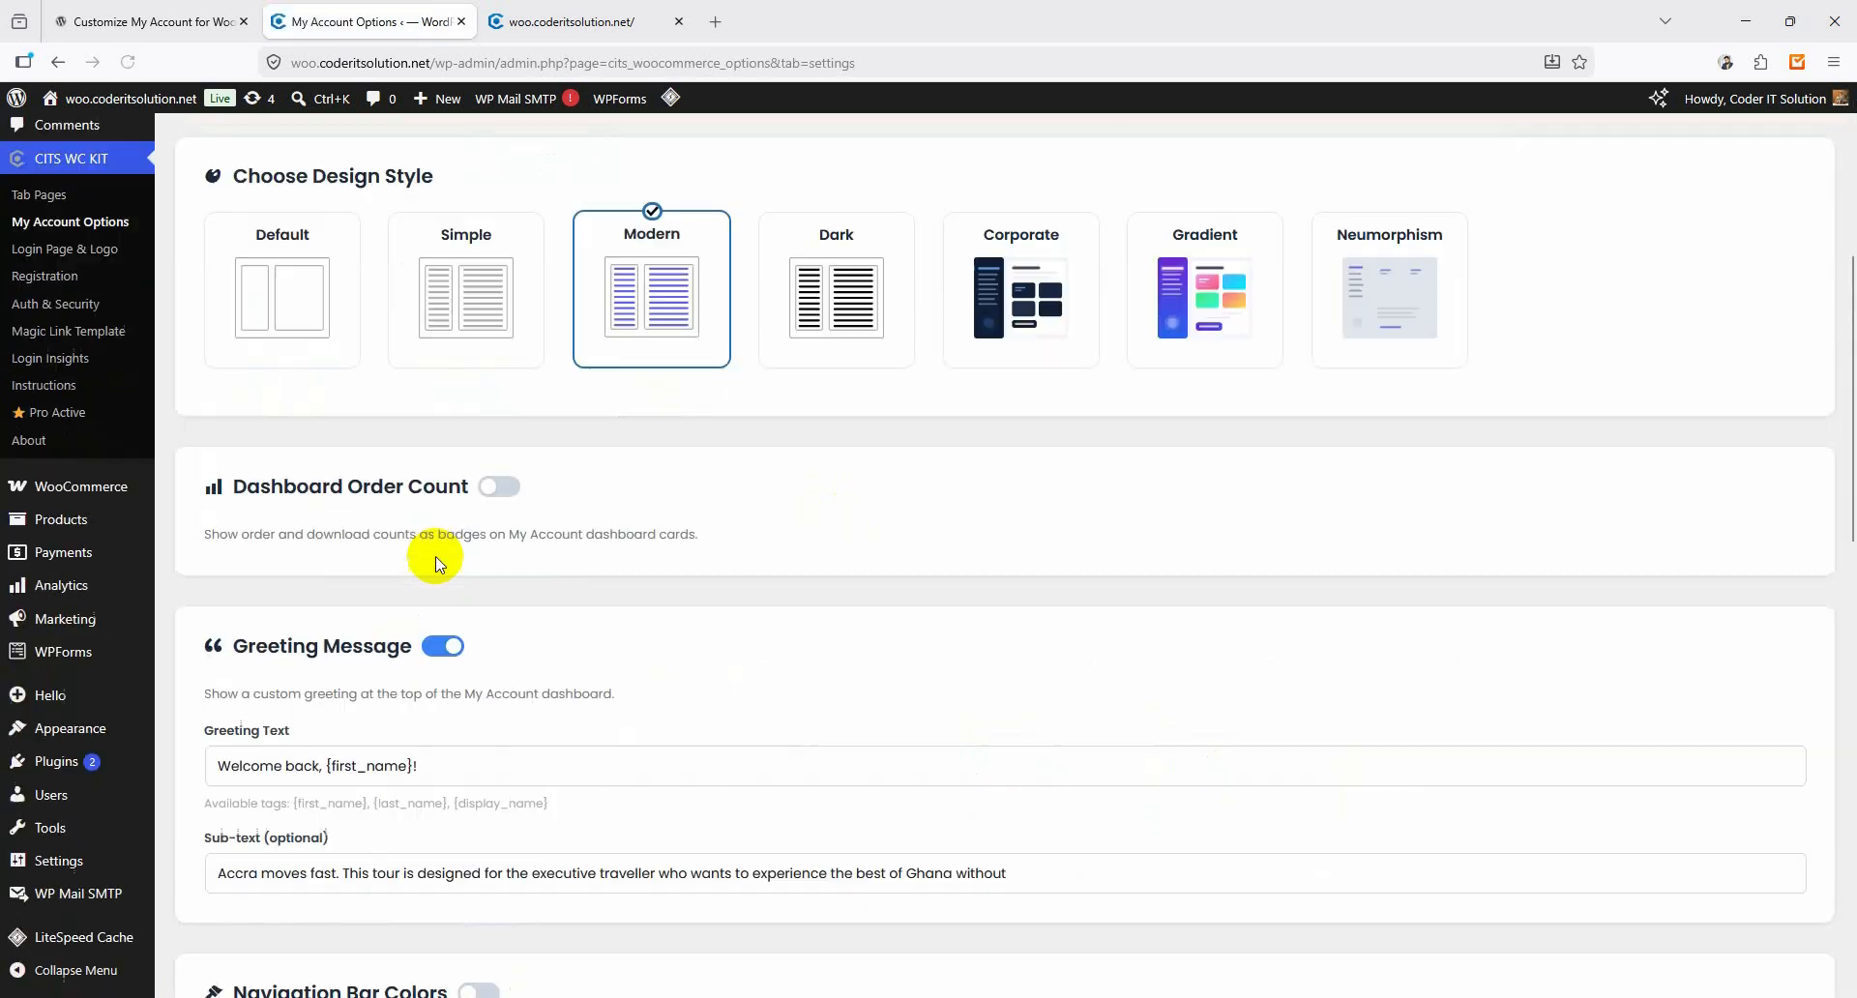
scroll(435, 559, down, 5)
scroll(431, 552, up, 15)
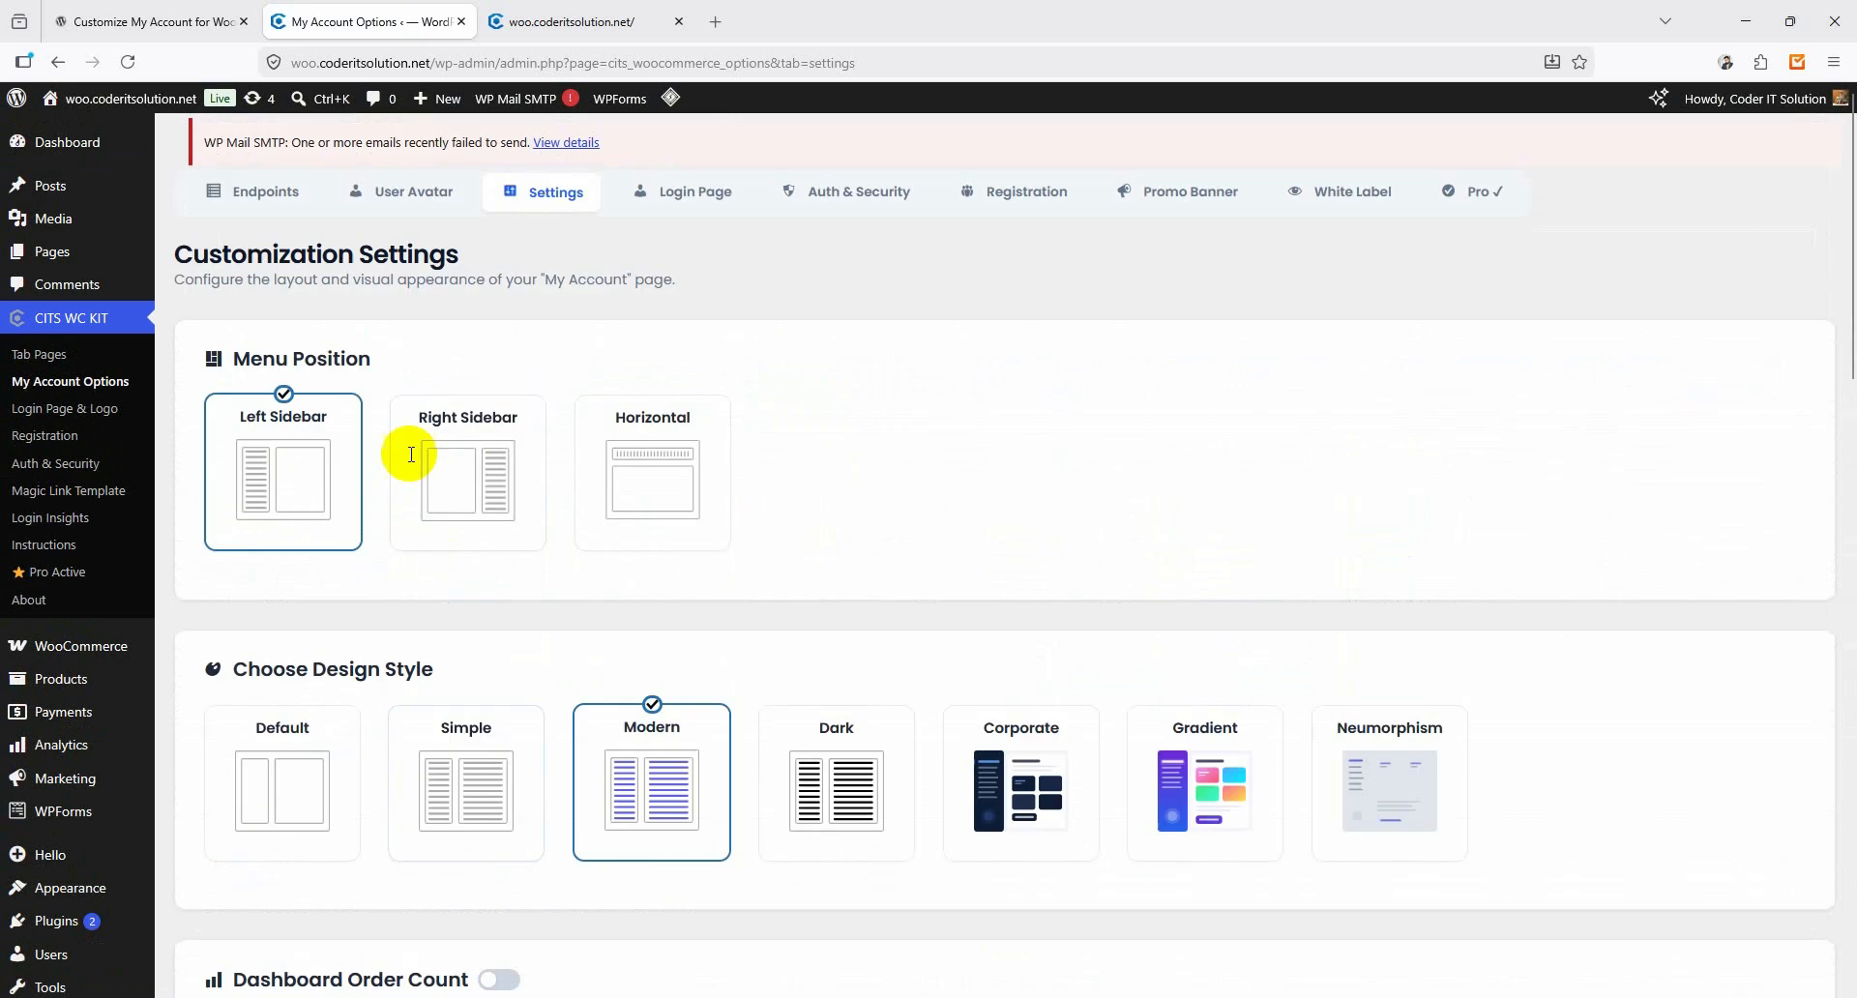
click(571, 11)
click(319, 21)
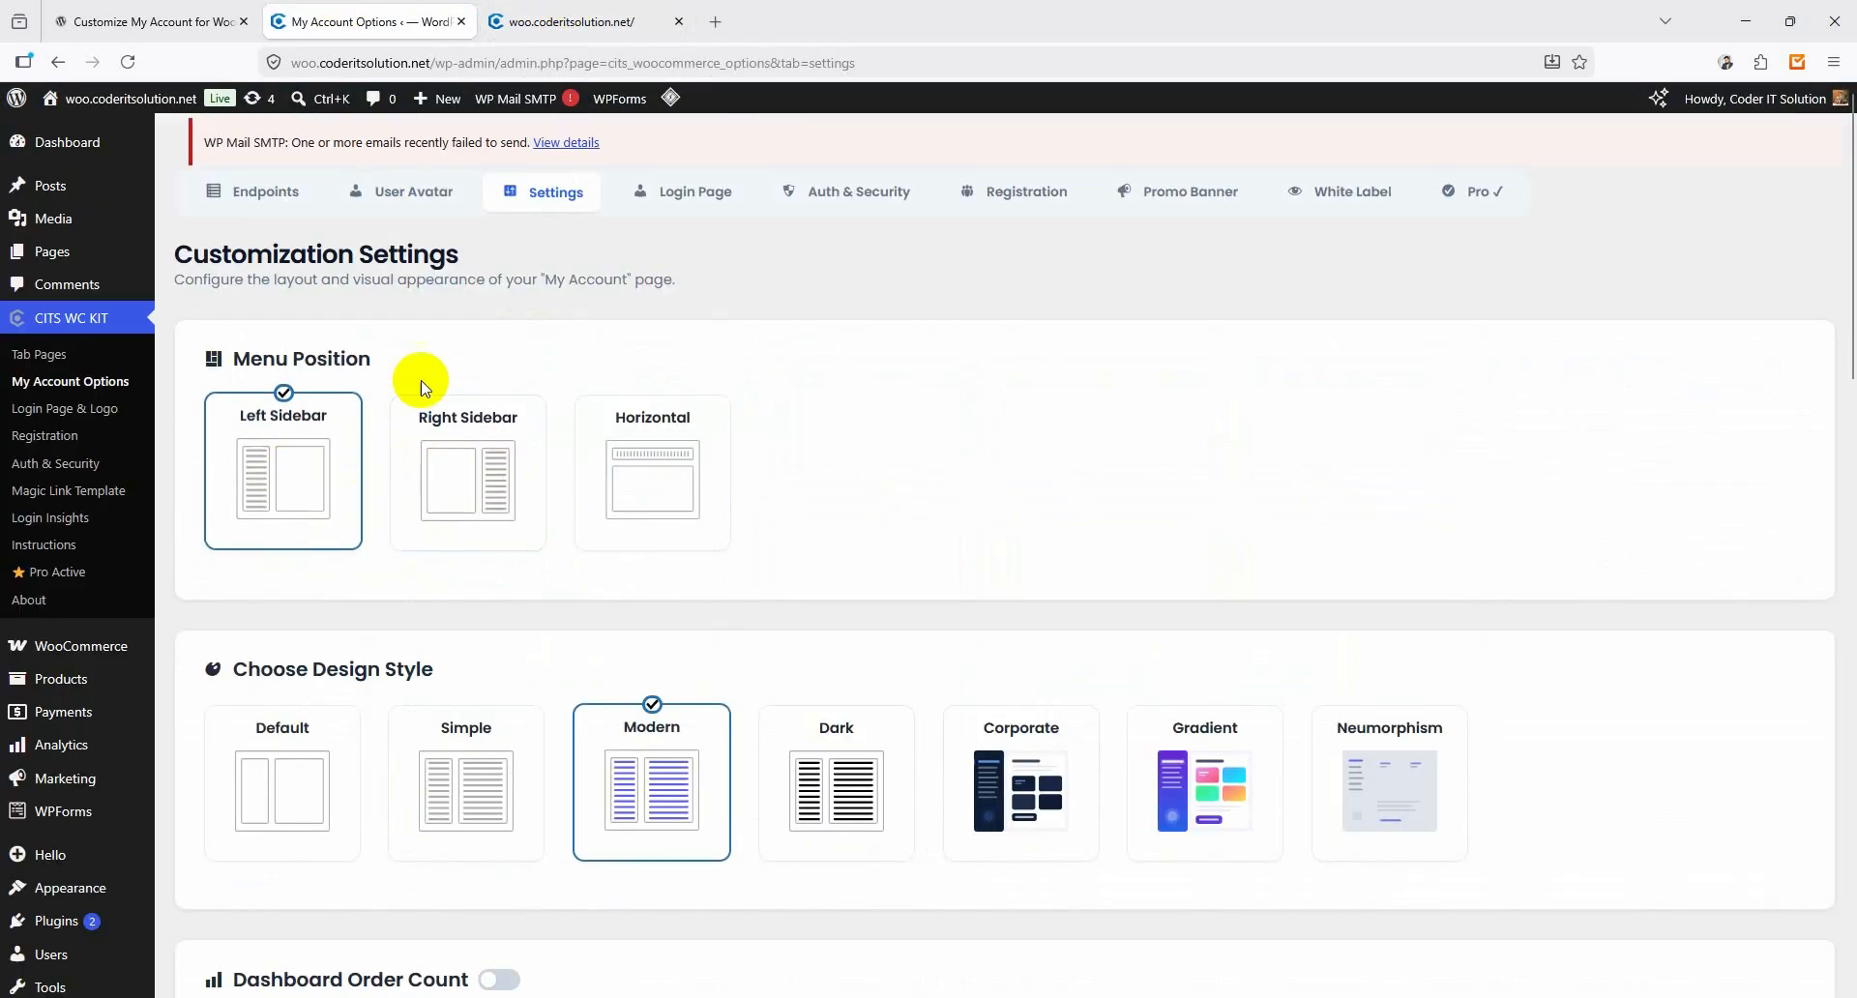
scroll(498, 556, down, 3)
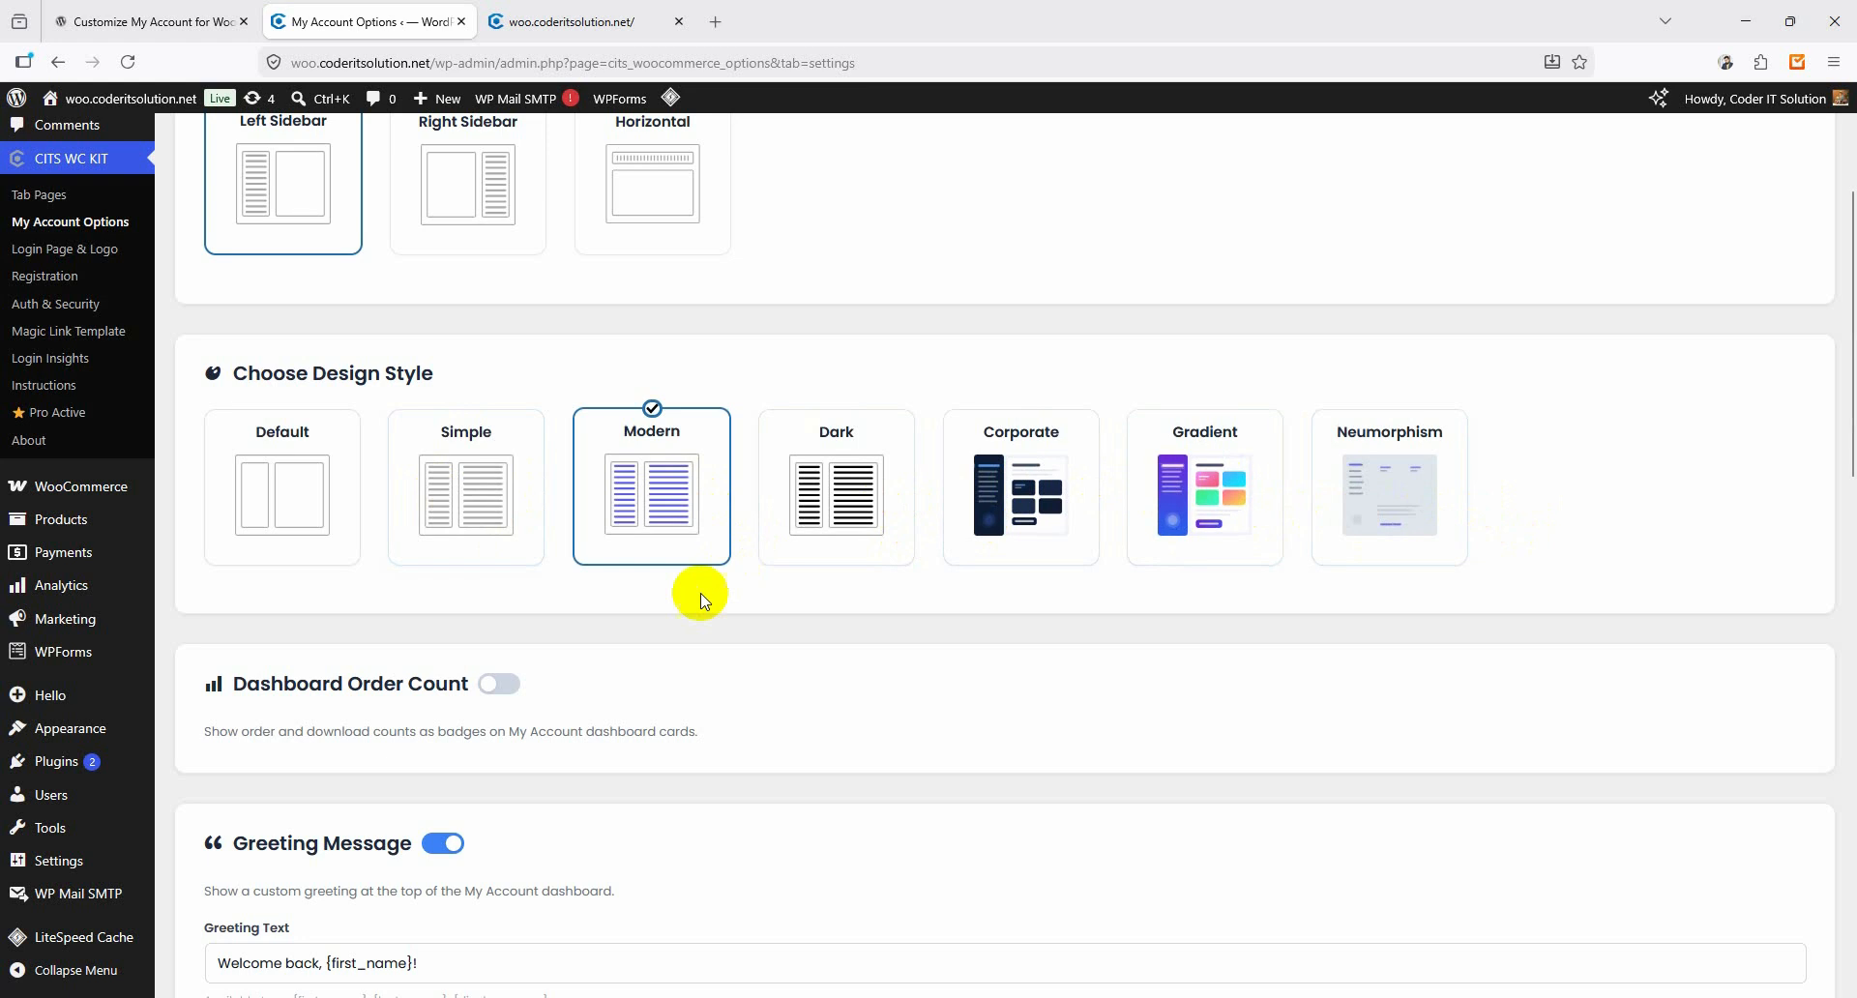
scroll(515, 364, down, 4)
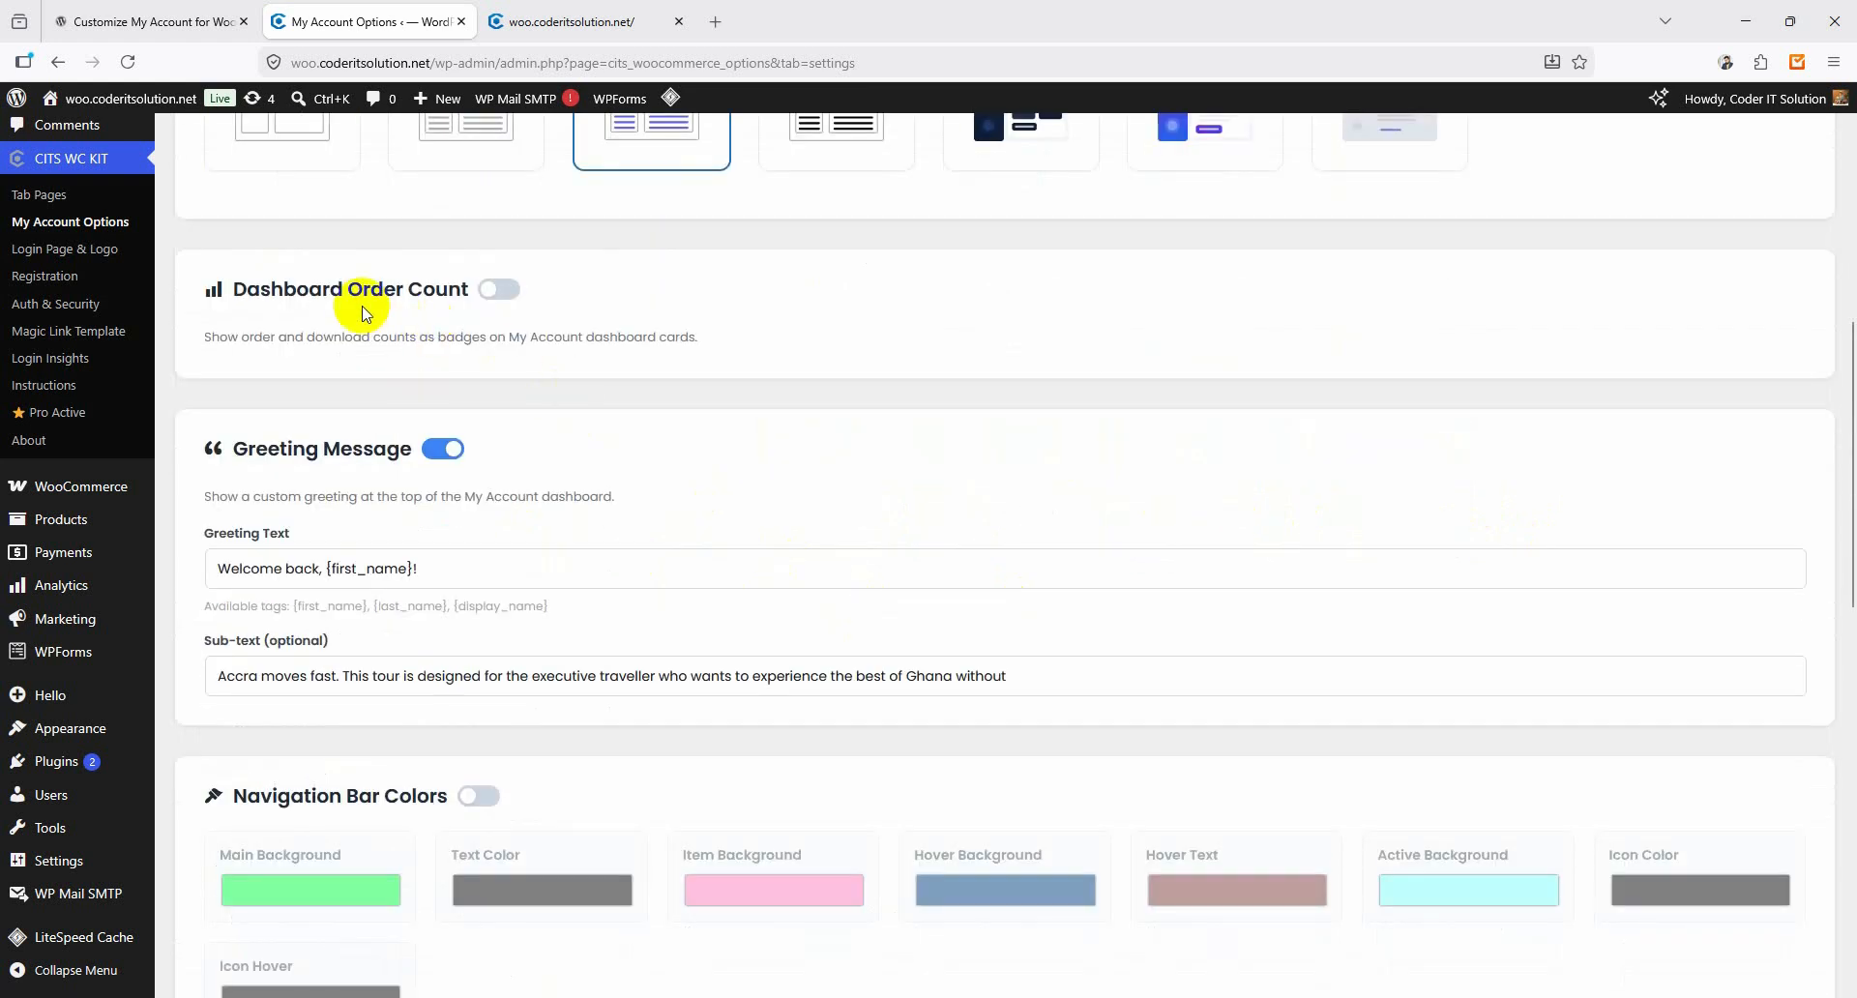
drag(259, 290, 340, 289)
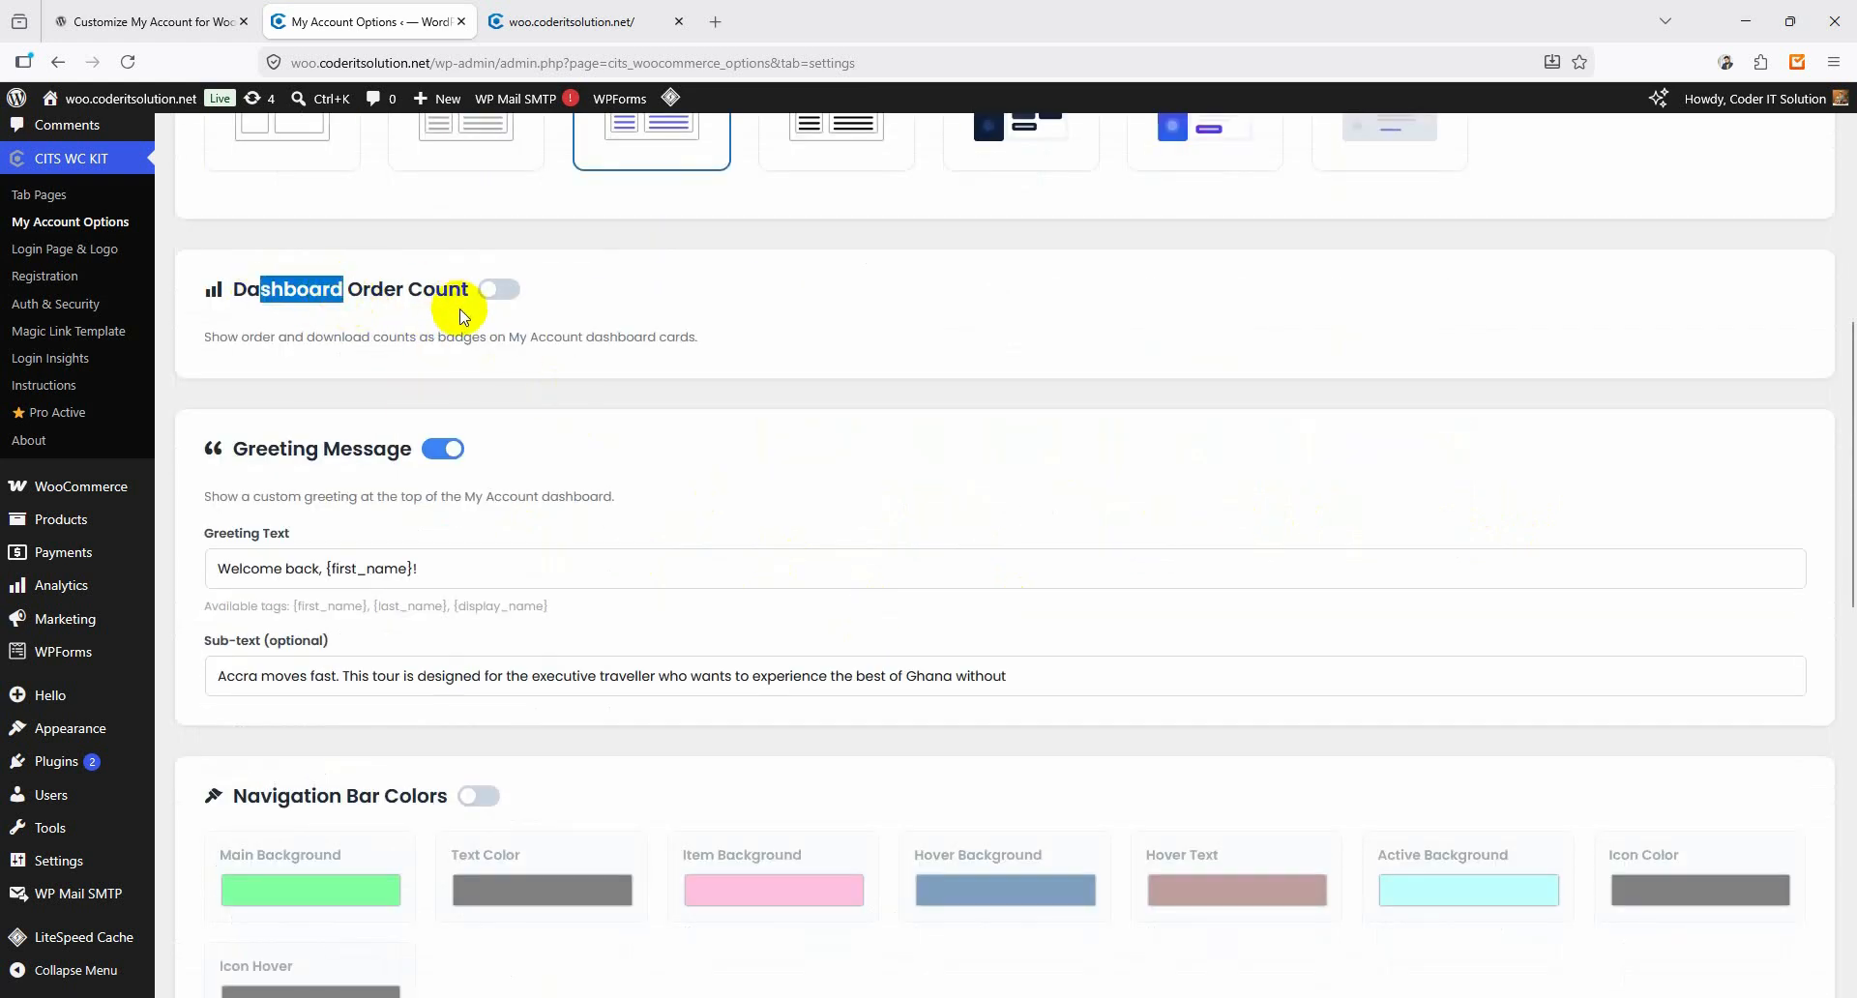
Compare the greeting text and sub-text fields with the greeting on the My account page, and try the Greeting Message switch.
click(330, 569)
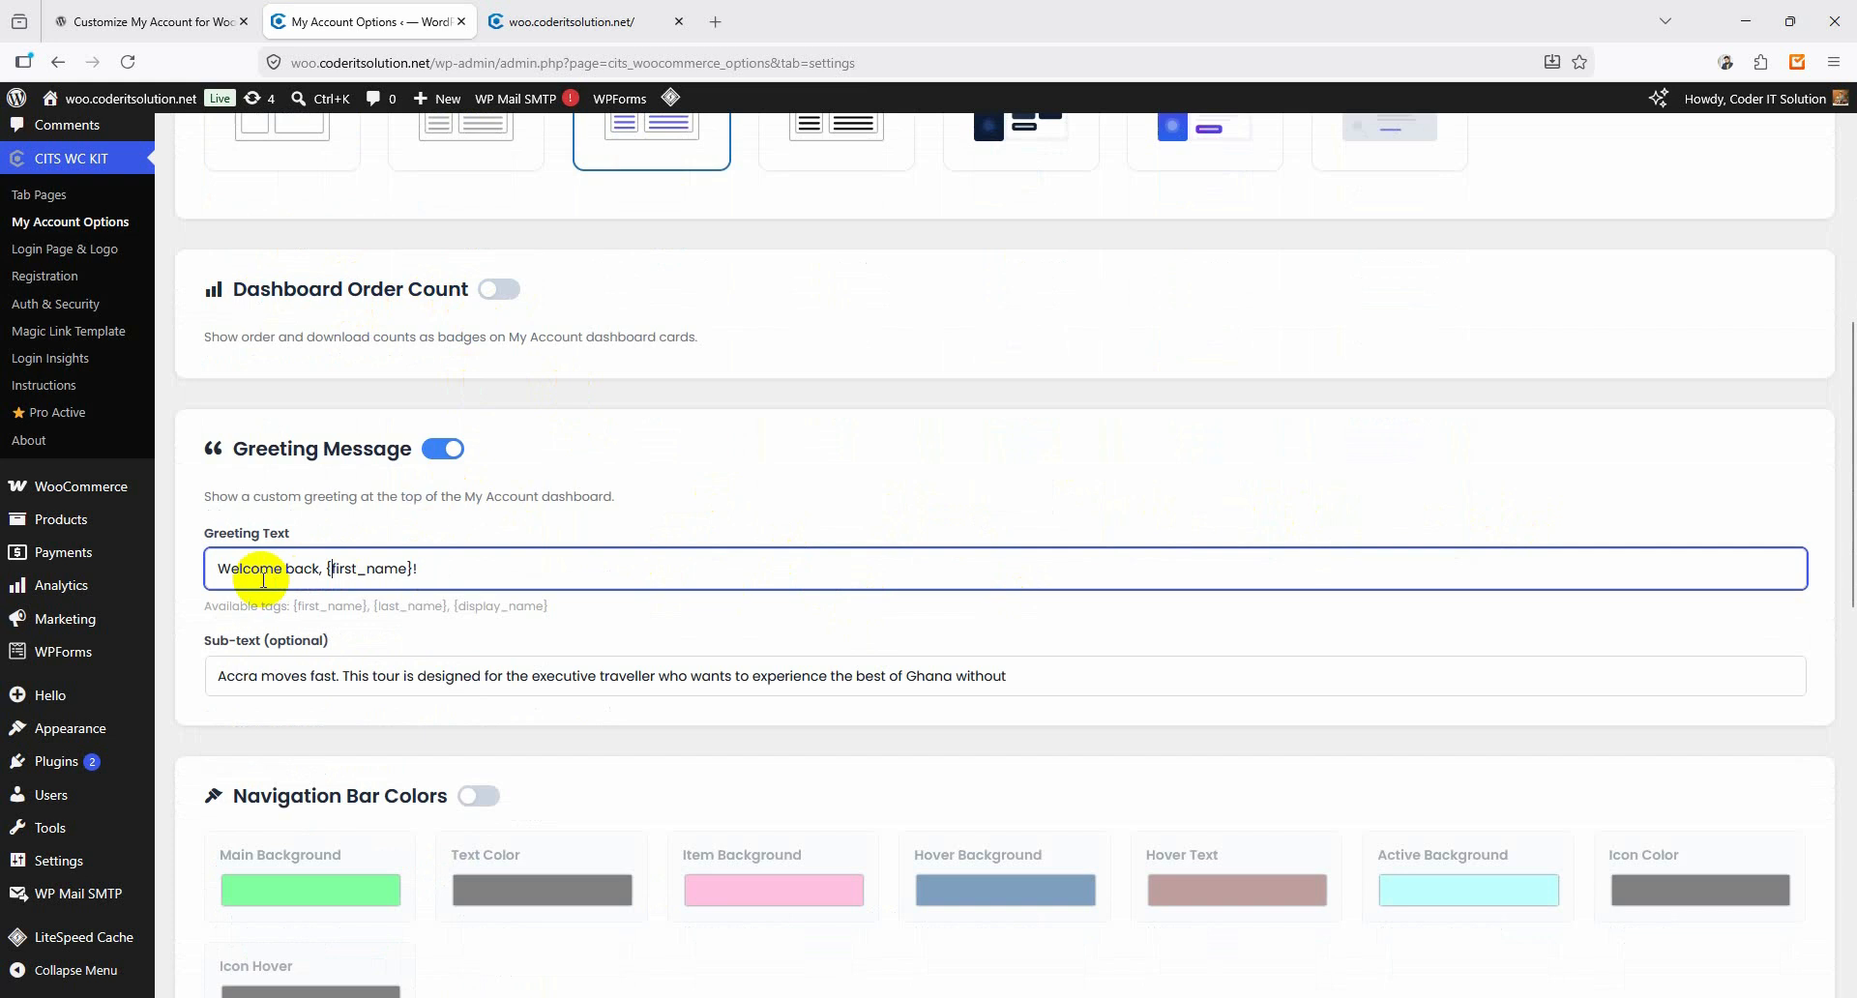
click(361, 677)
click(609, 19)
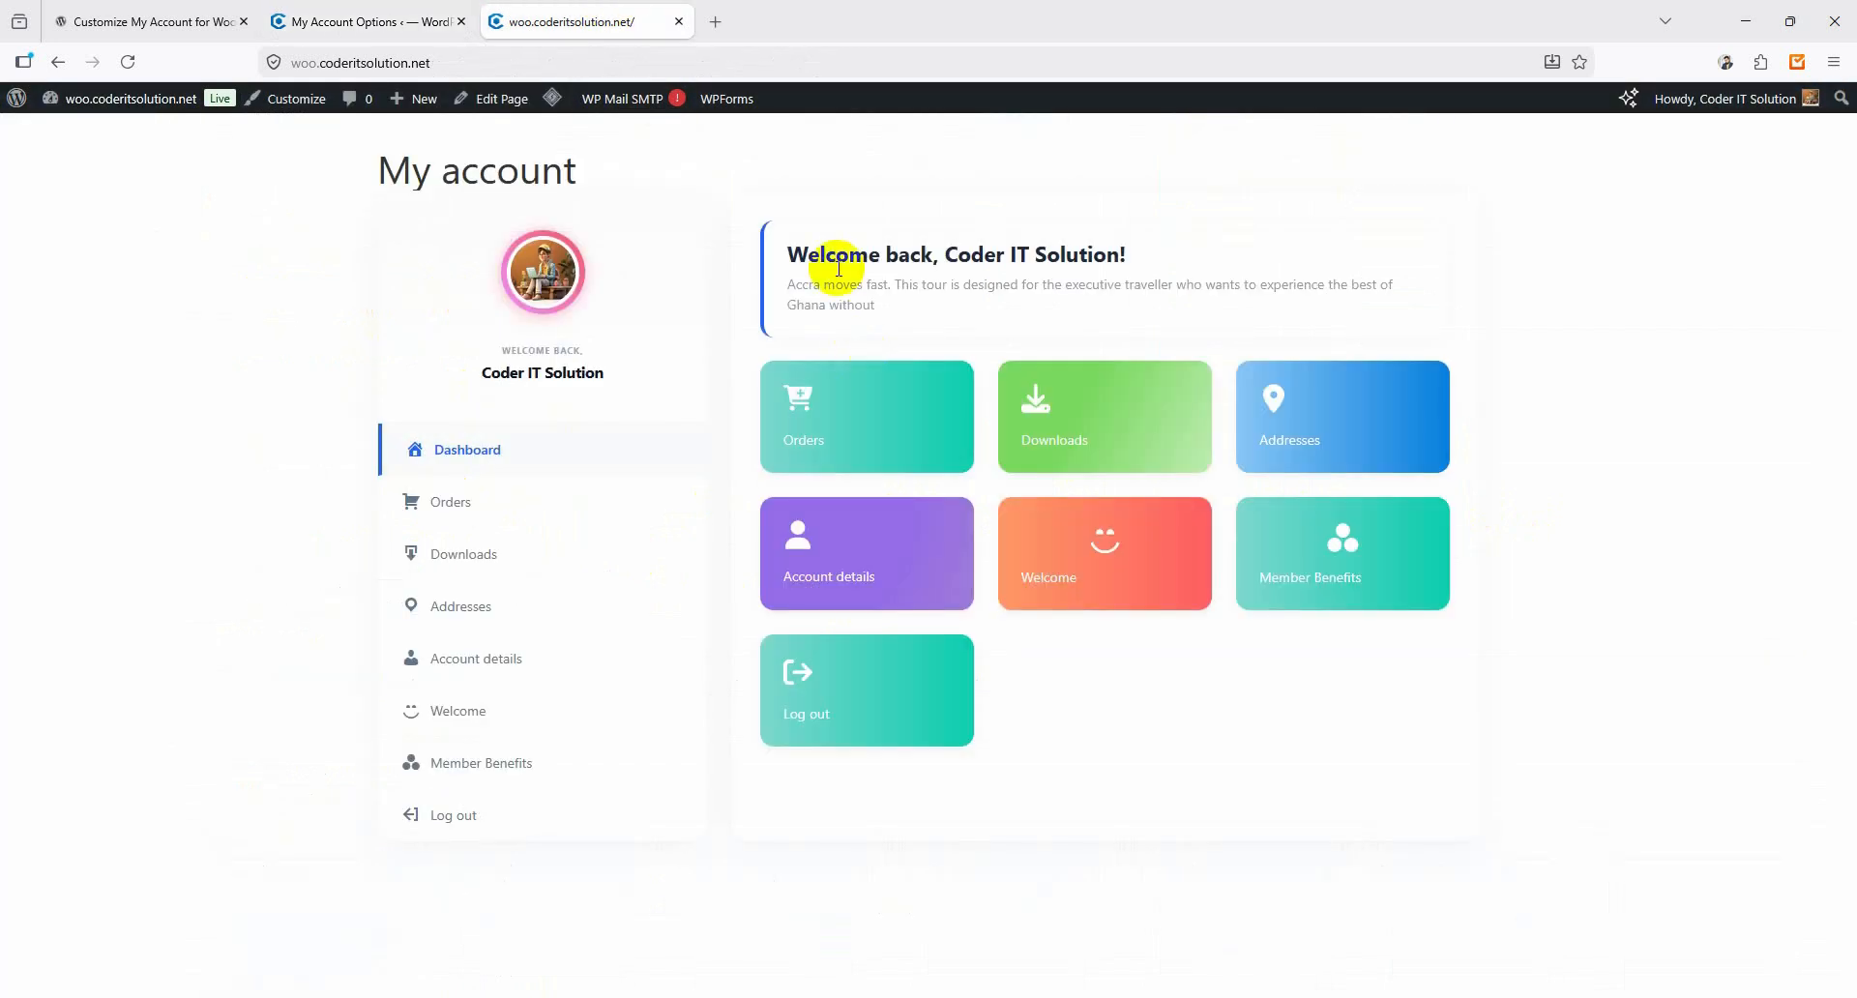
drag(781, 261, 887, 293)
click(965, 314)
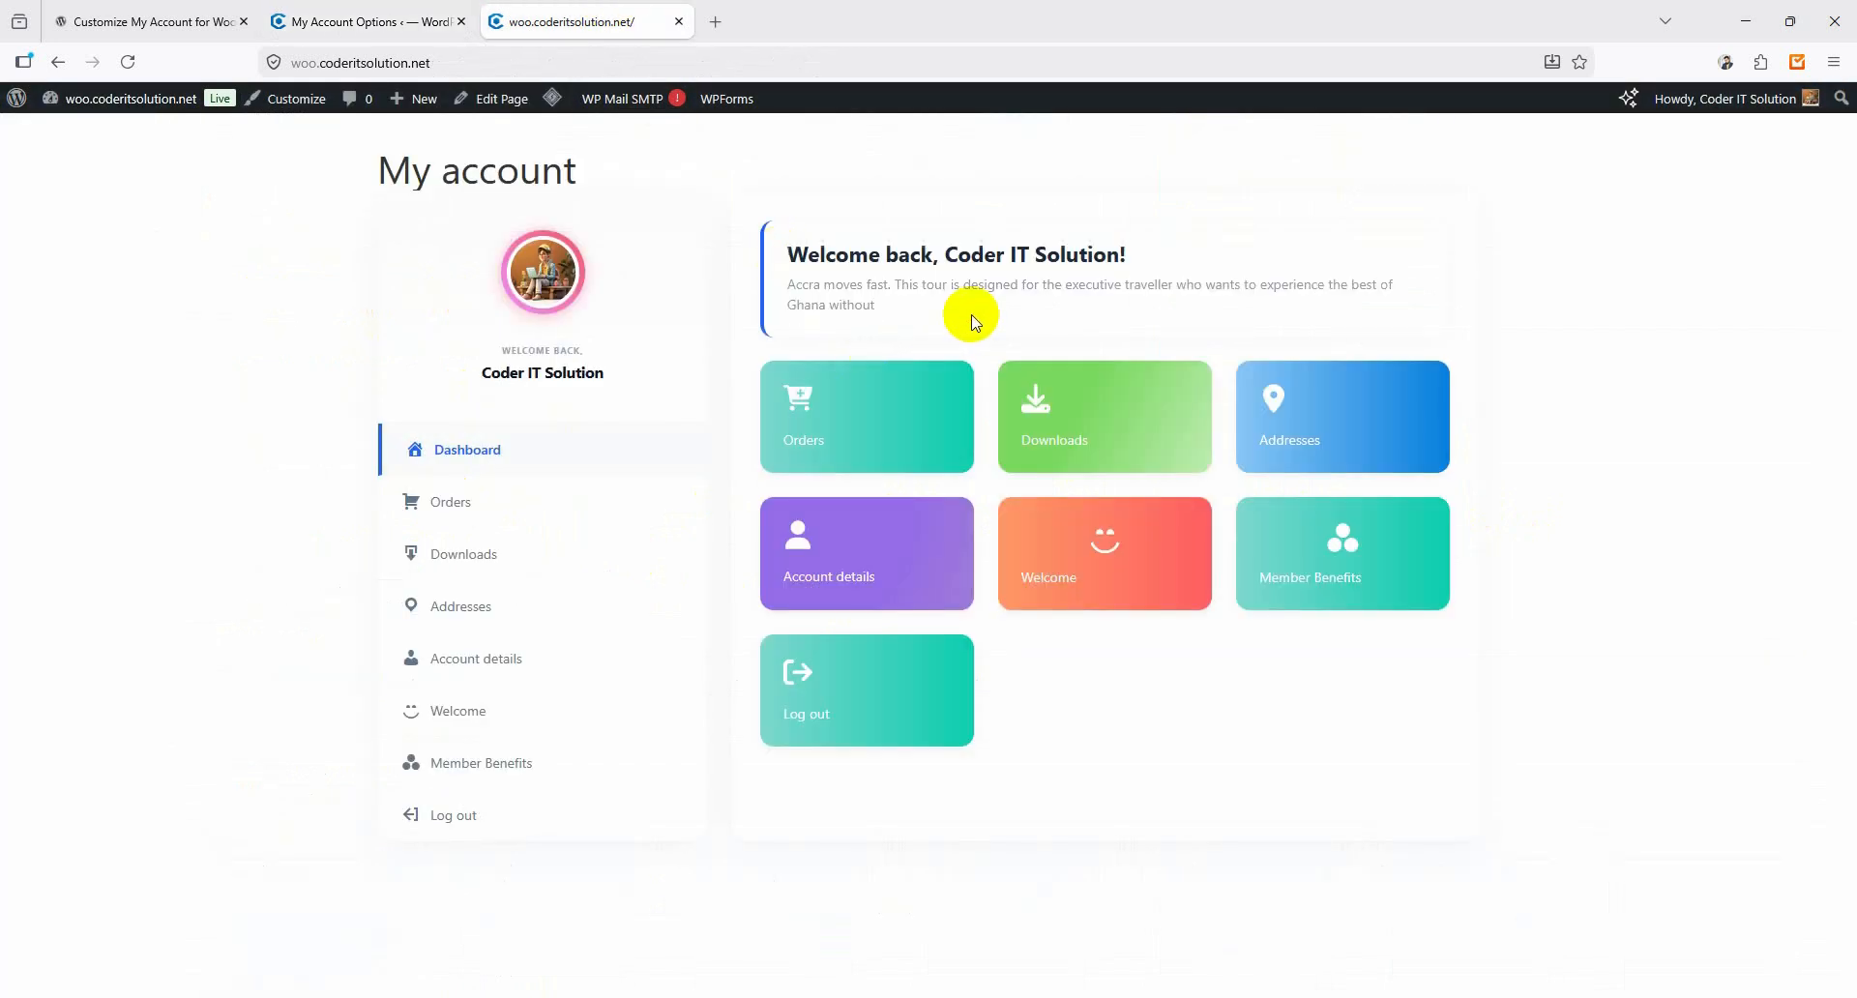
click(414, 20)
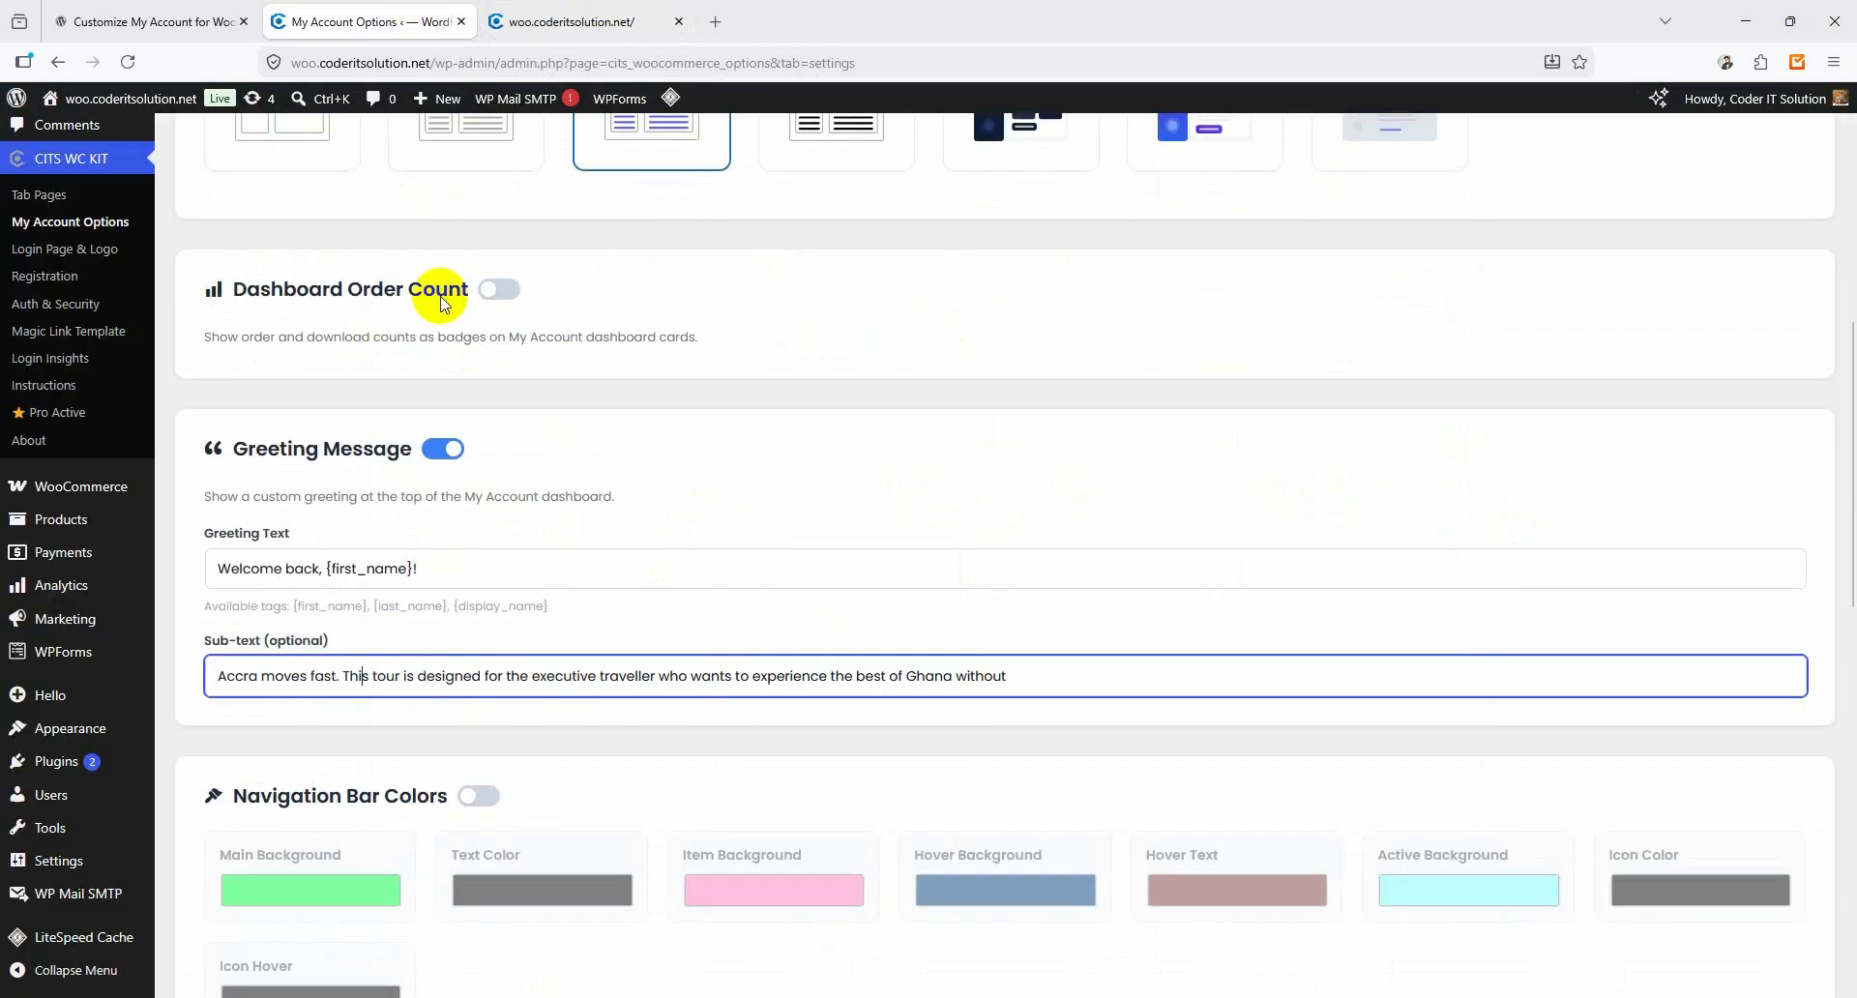
click(293, 450)
click(443, 452)
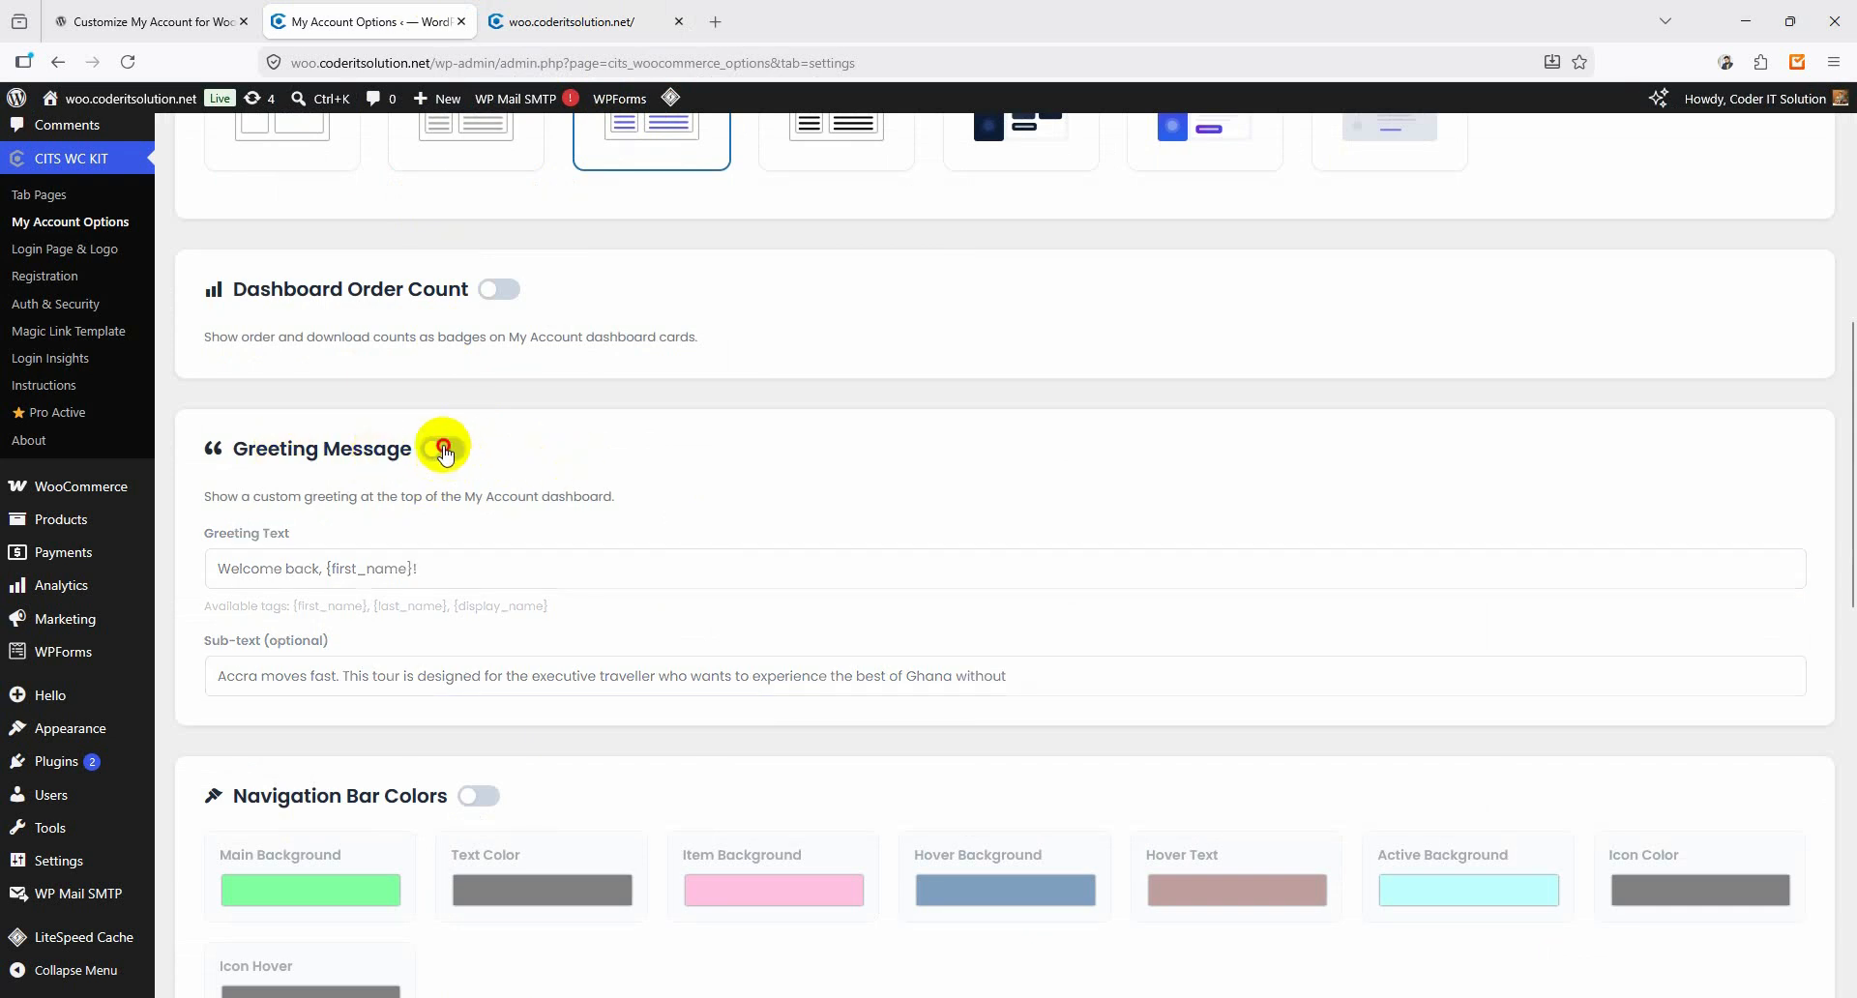
Try enabling Navigation Bar Colors and compare its color options with the navigation menu on the My account page.
scroll(534, 622, down, 5)
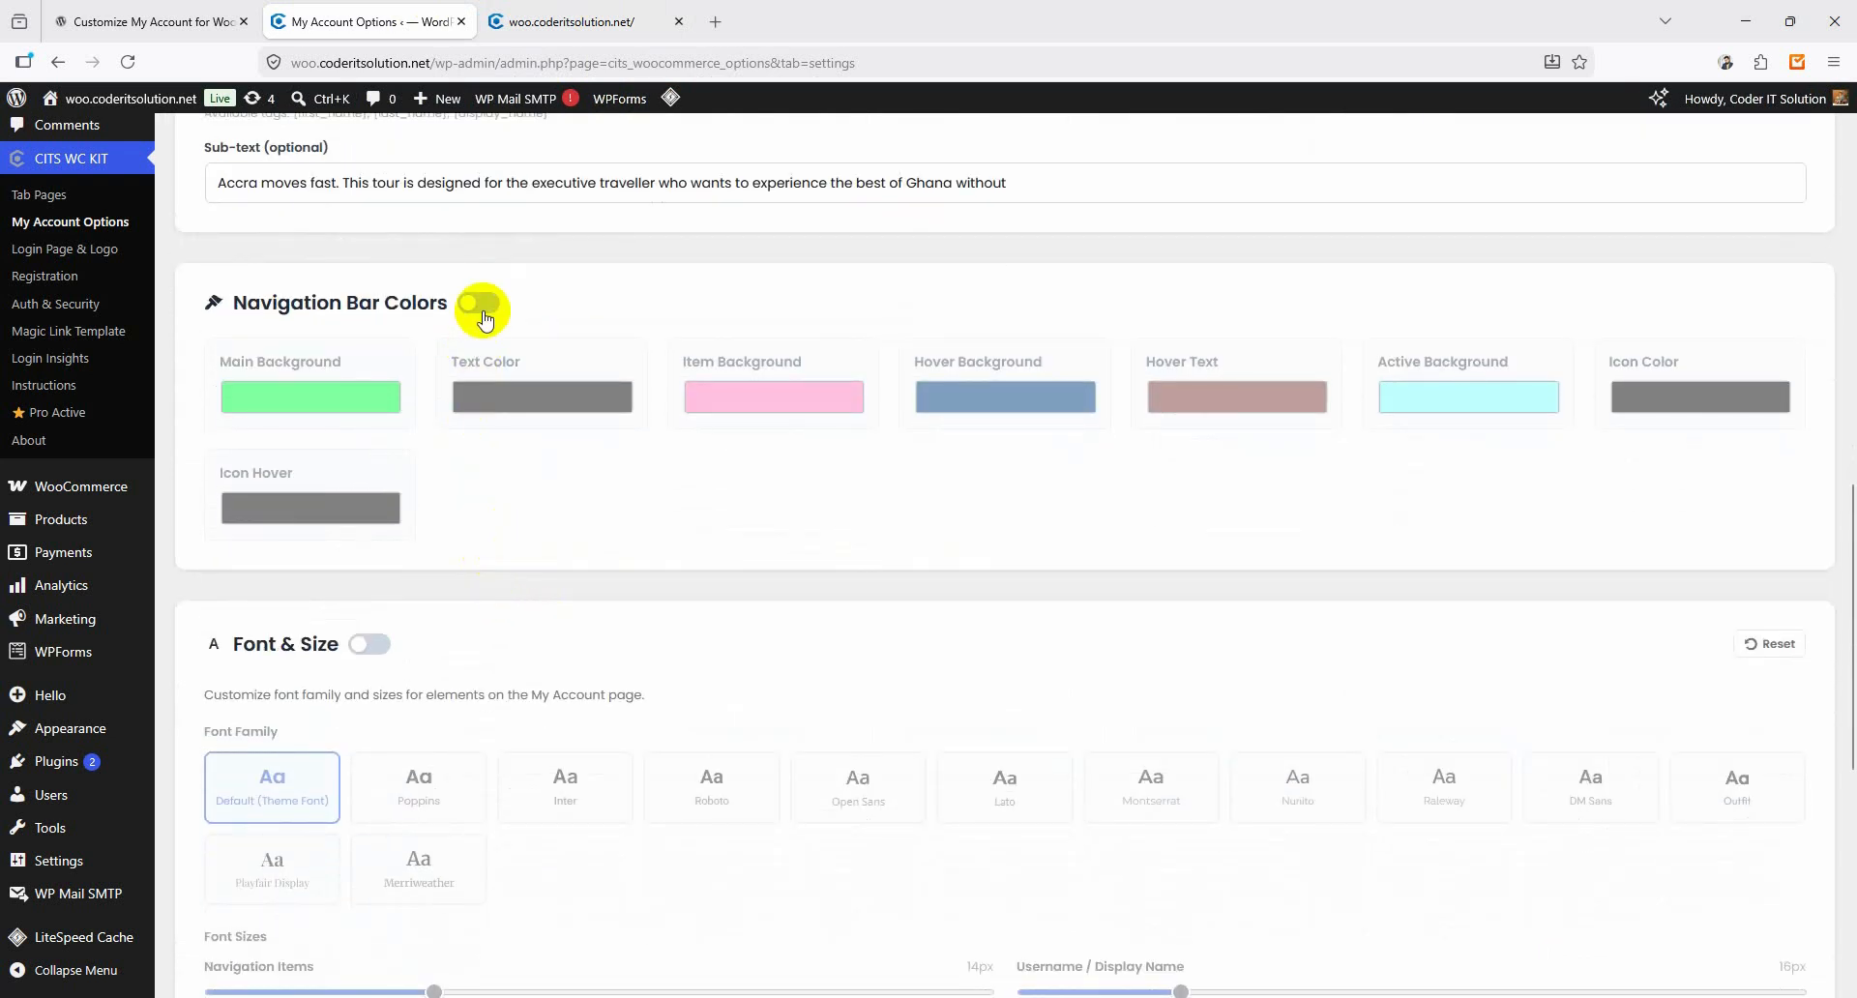
click(481, 305)
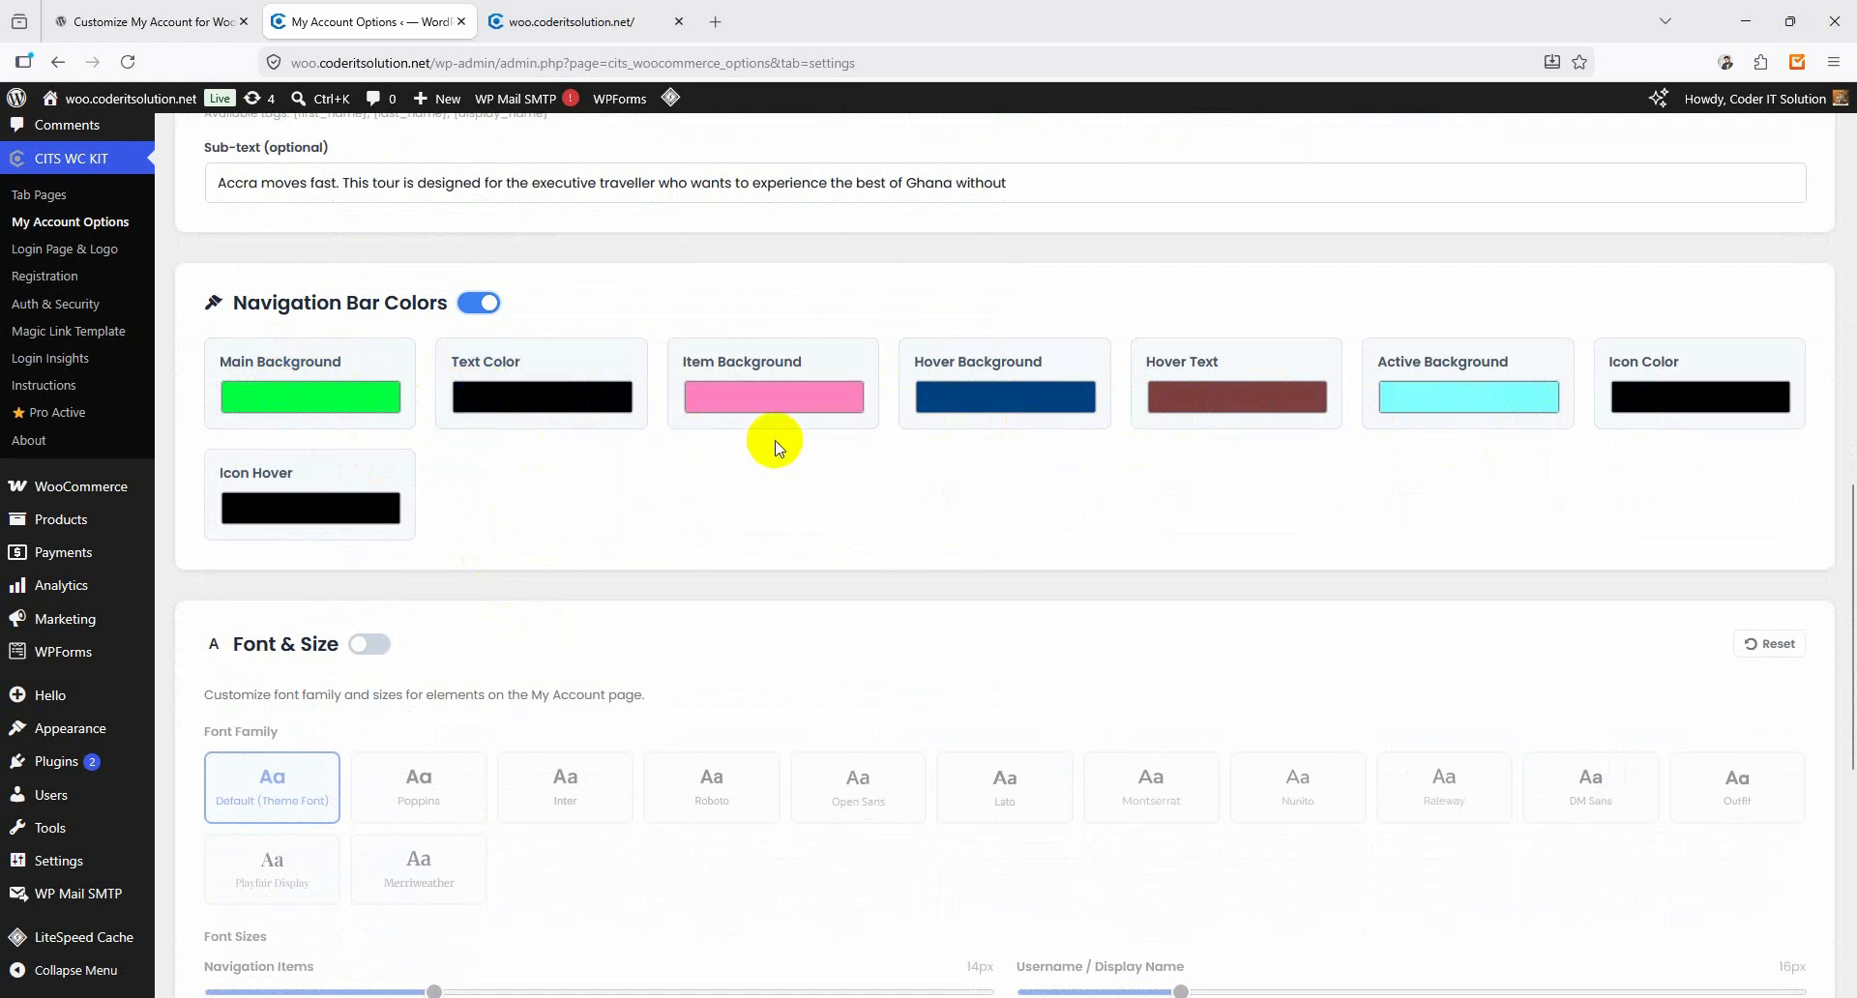
click(537, 19)
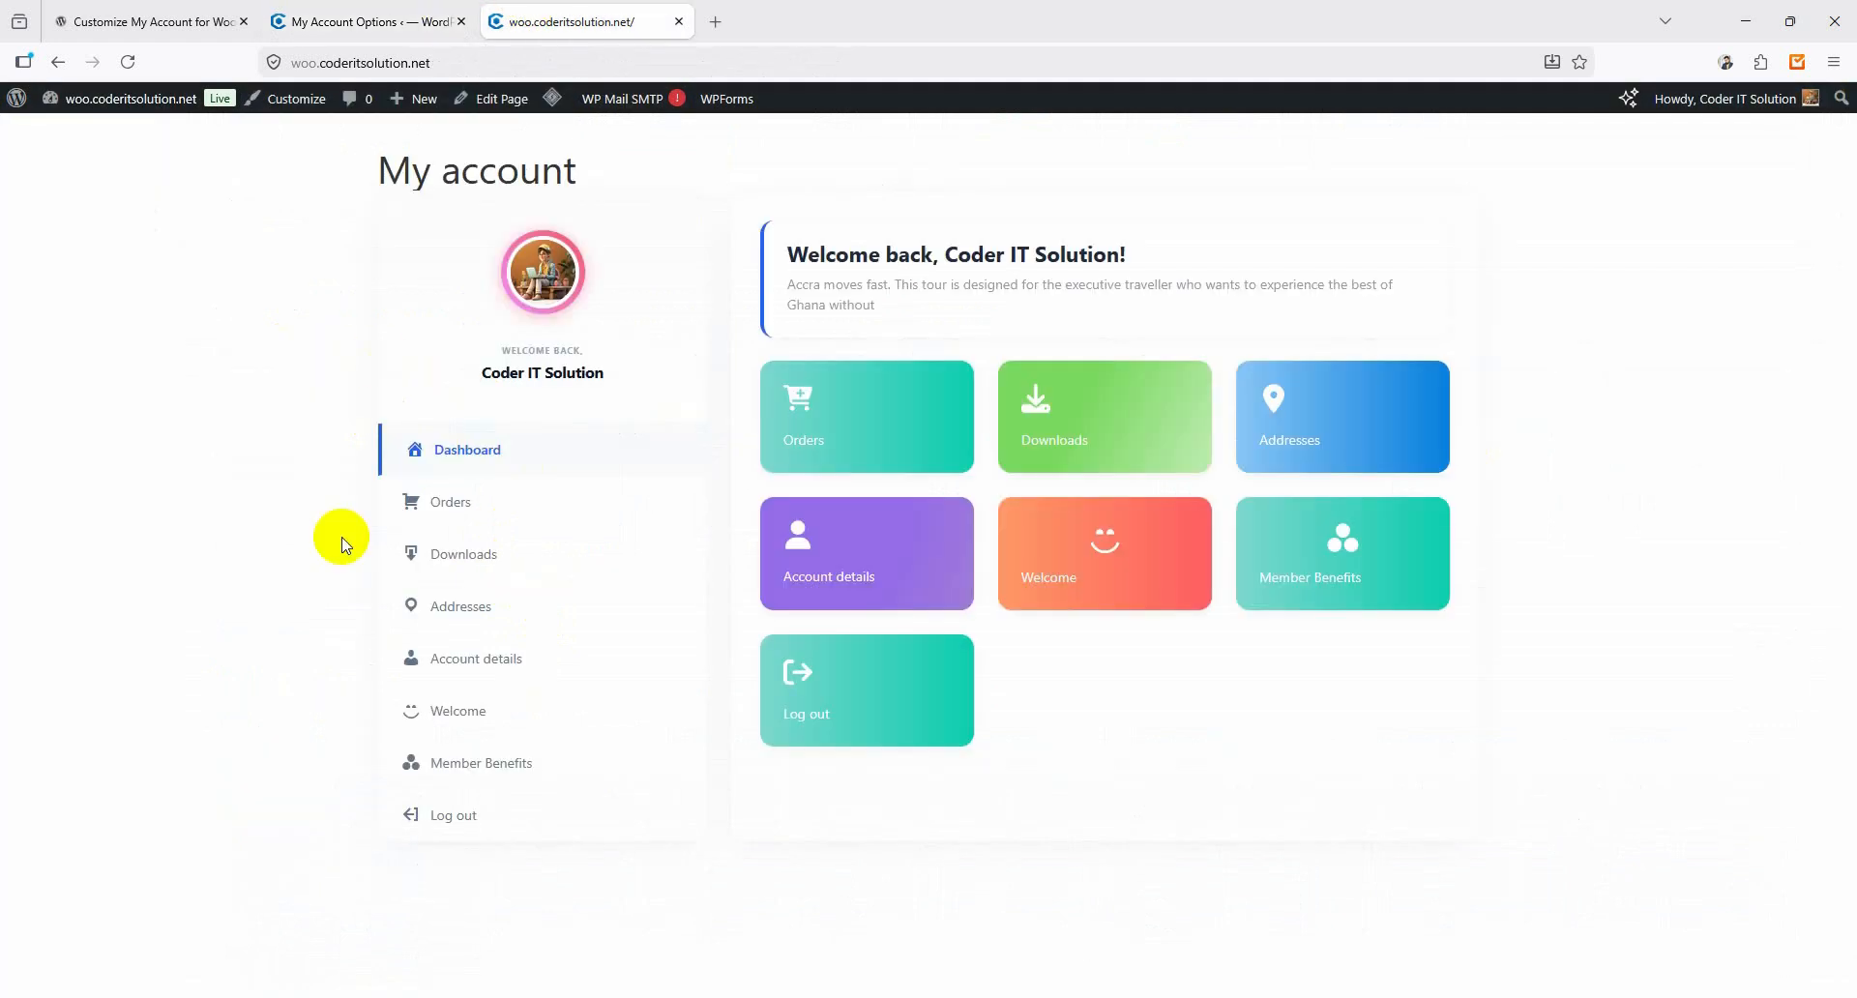
click(373, 18)
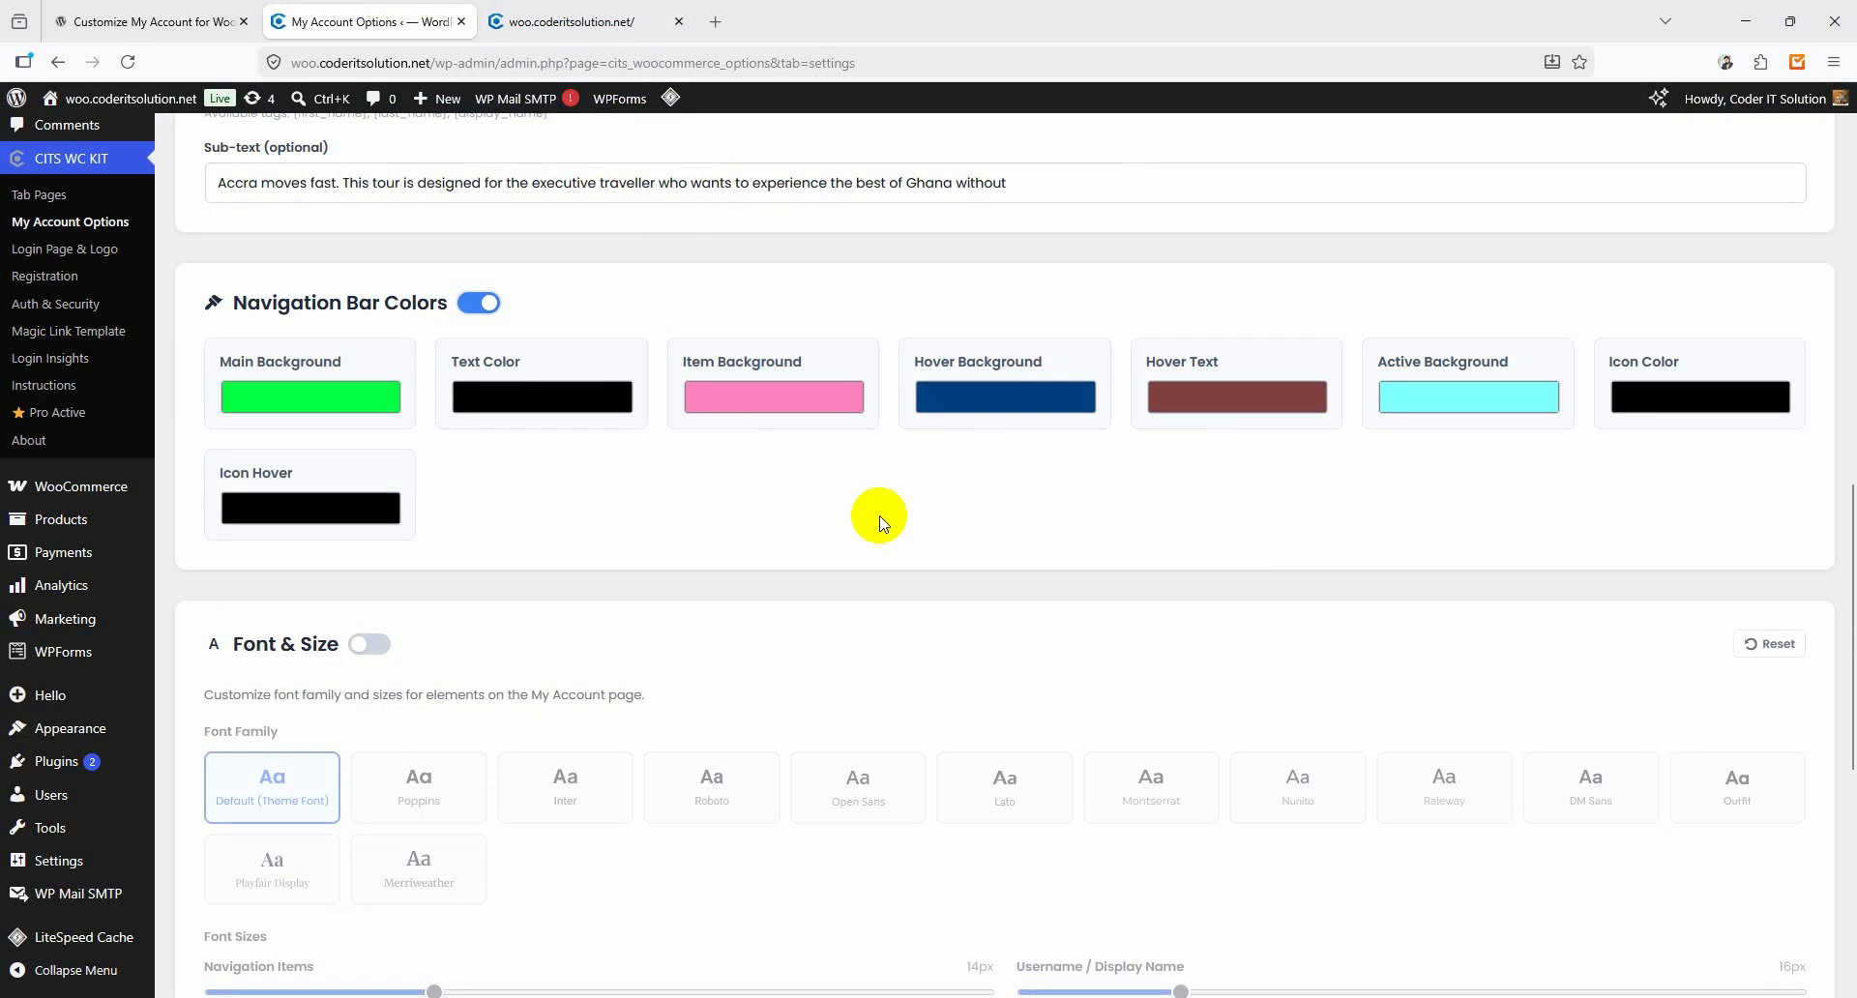
Enable the Font & Size customization to review its font families and sizes, and disable it again.
scroll(580, 532, down, 4)
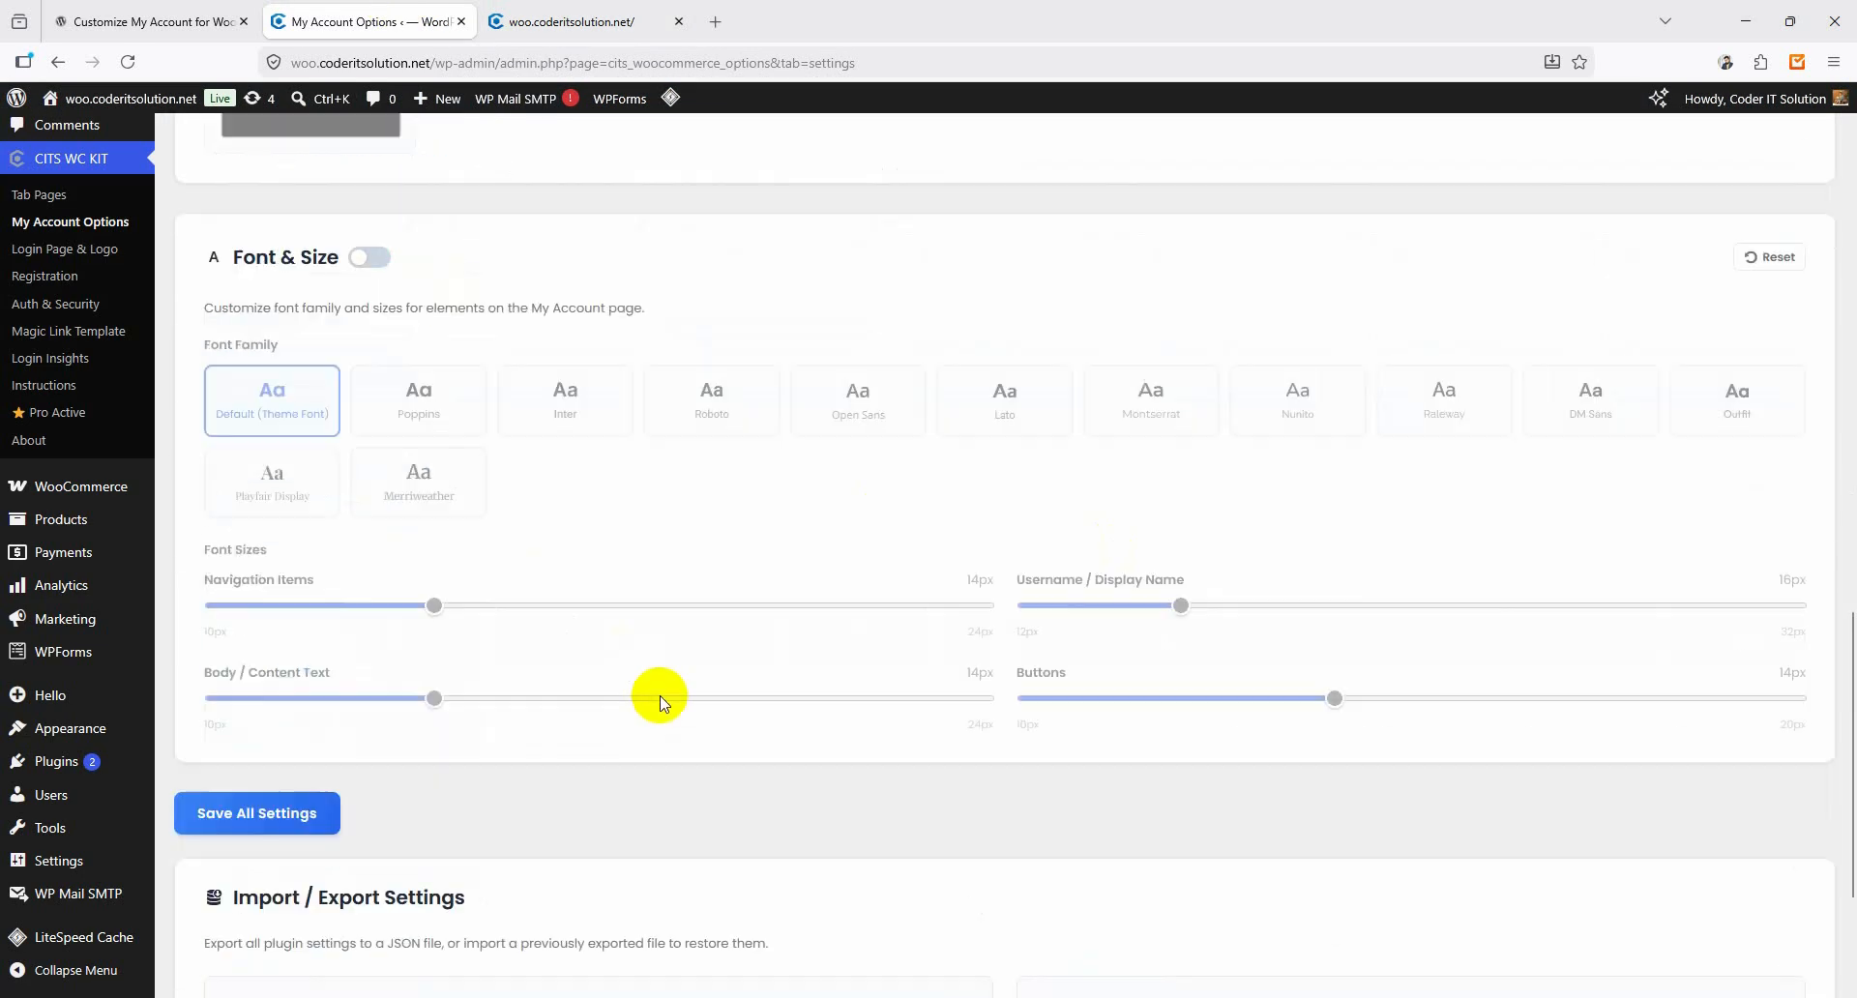
click(368, 249)
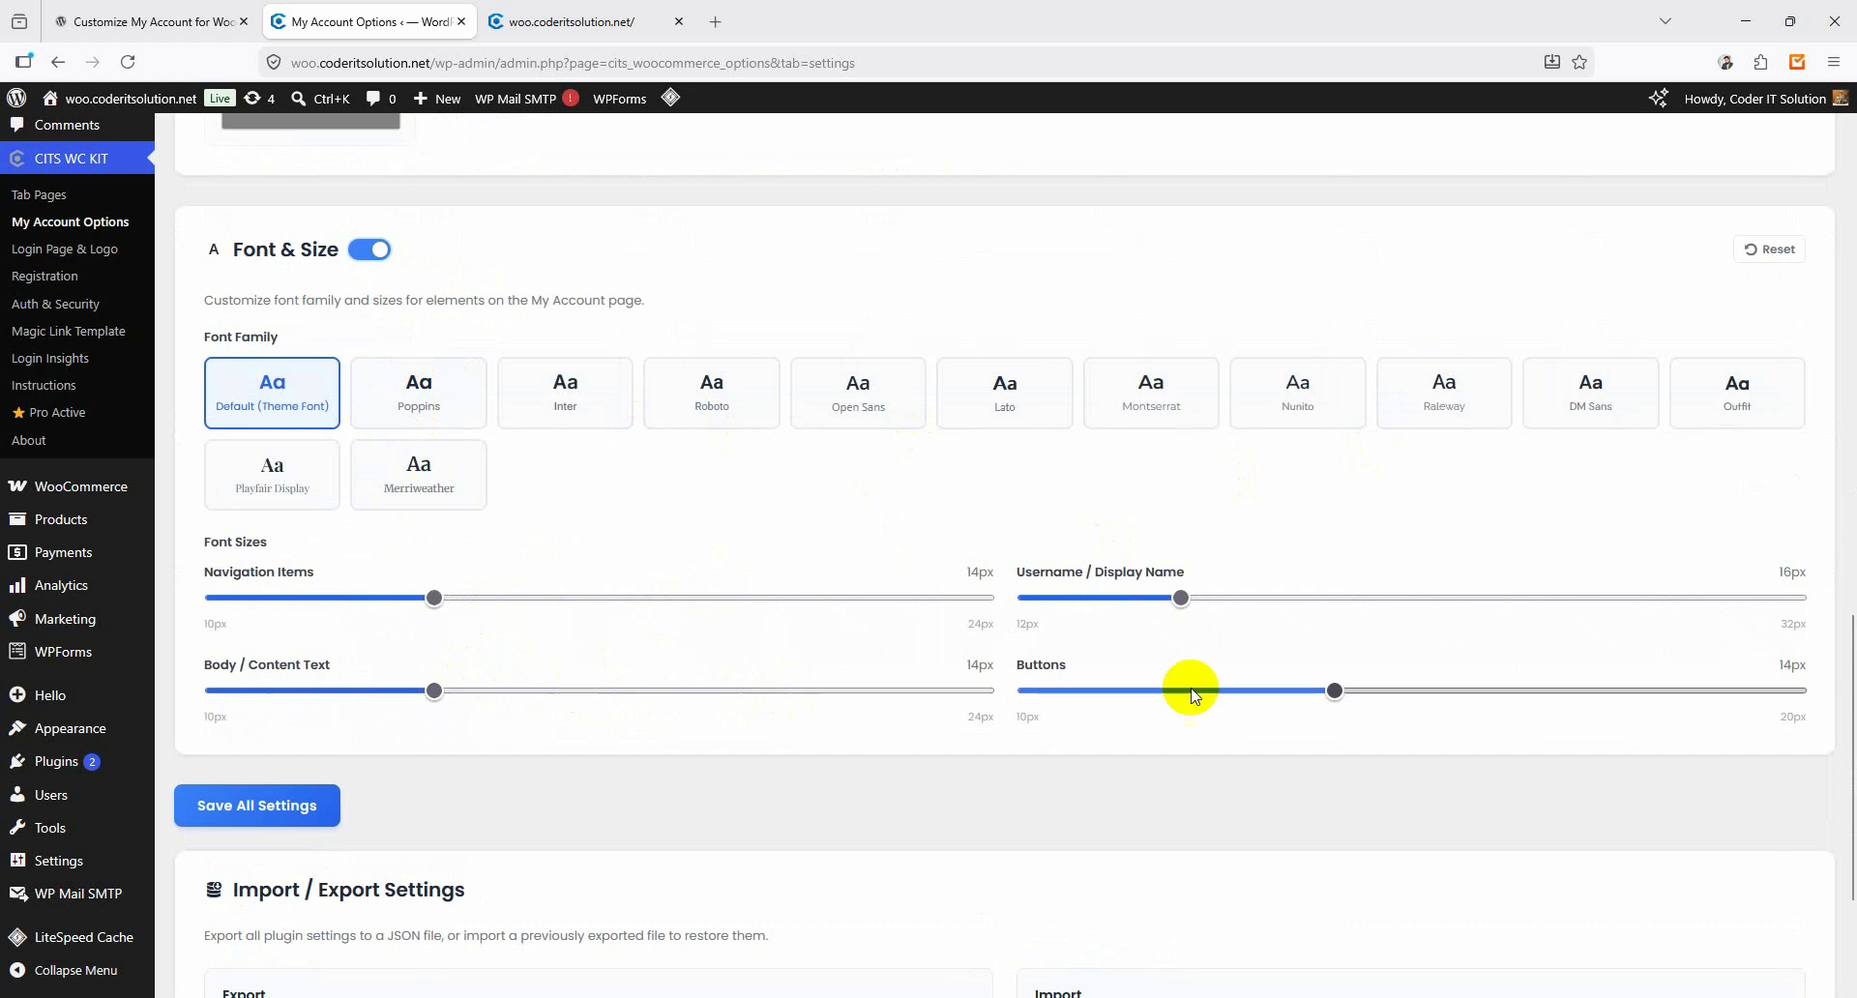
scroll(435, 386, down, 1)
click(365, 155)
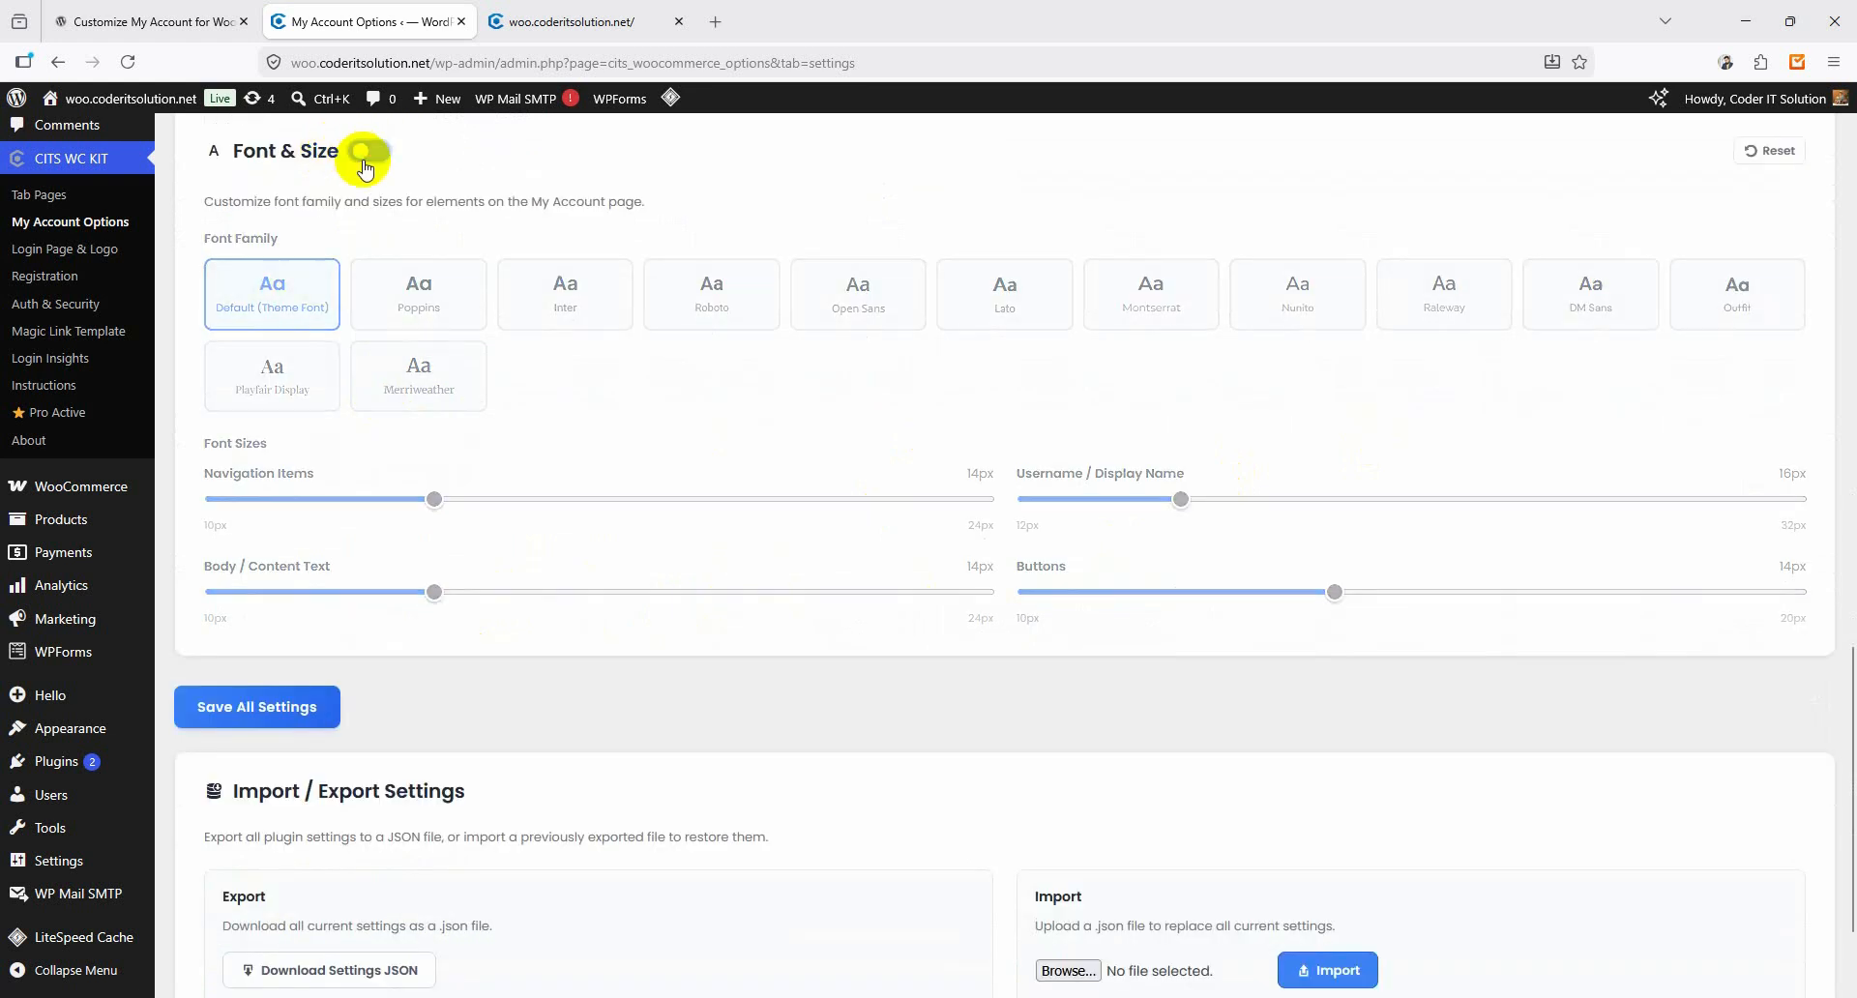
Choose the Dark design style and set the menu position to Right Sidebar.
scroll(429, 384, up, 3)
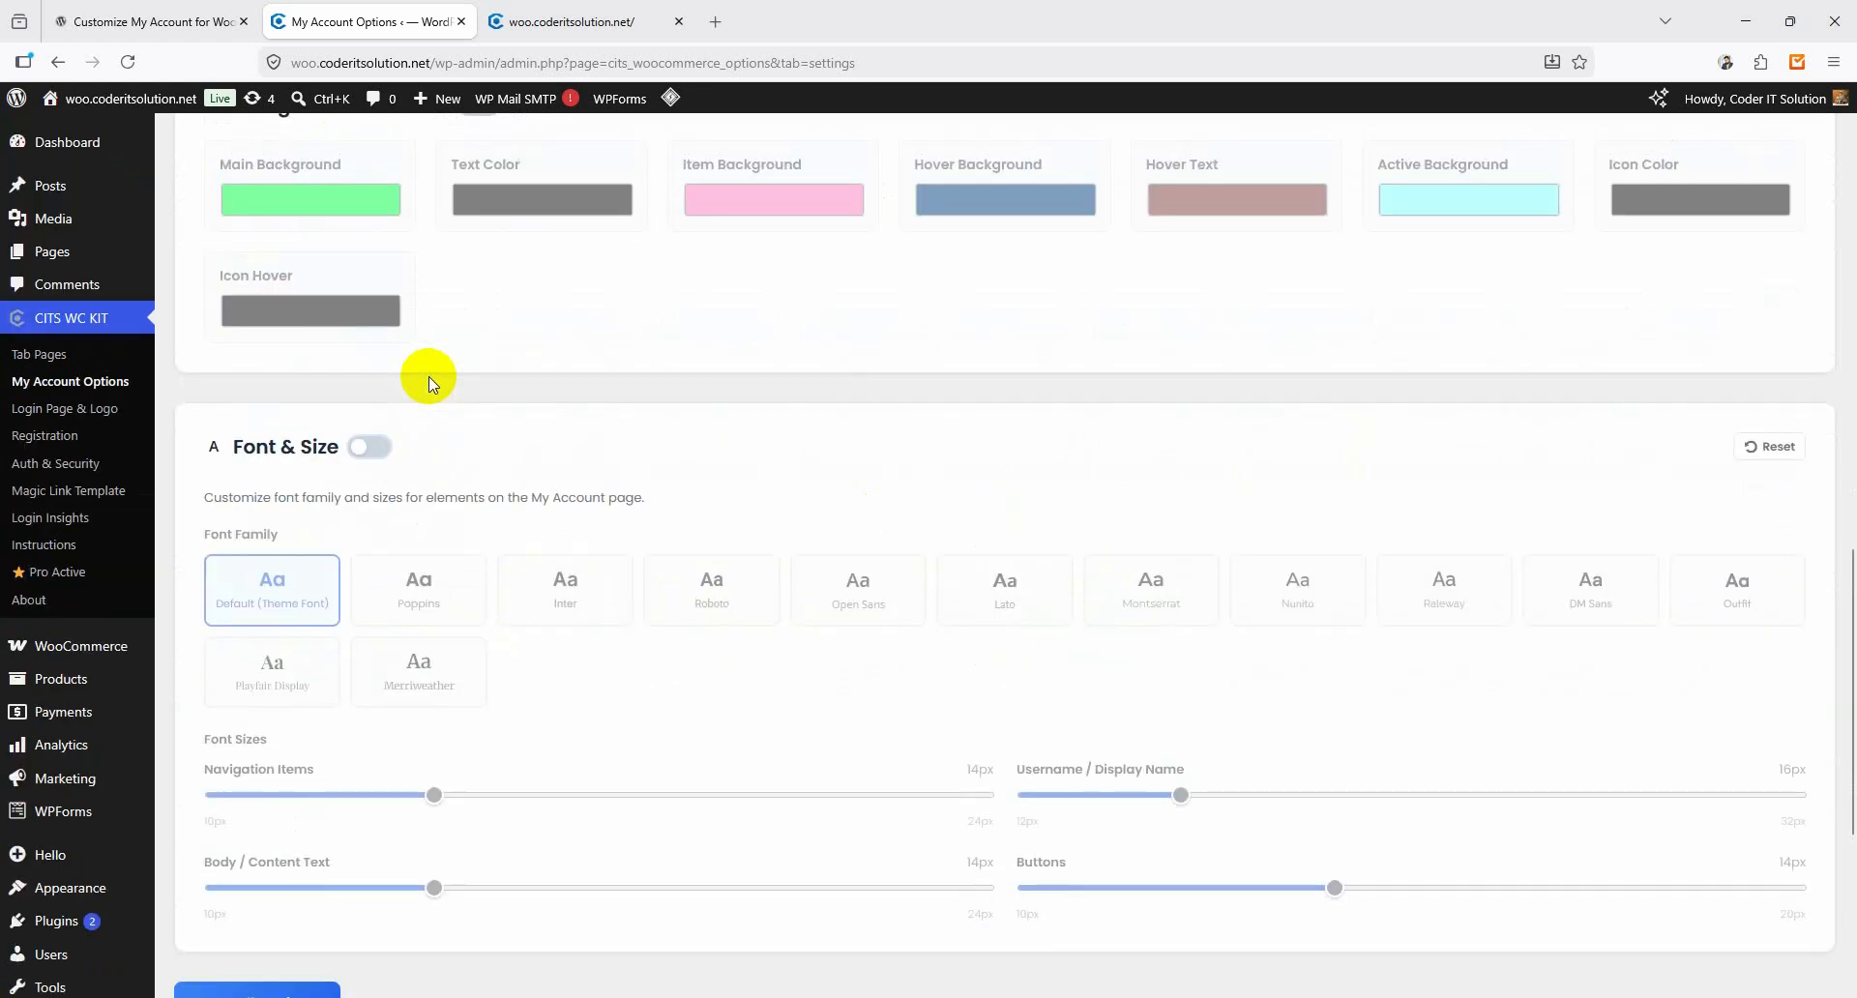
scroll(426, 407, down, 2)
scroll(426, 476, up, 11)
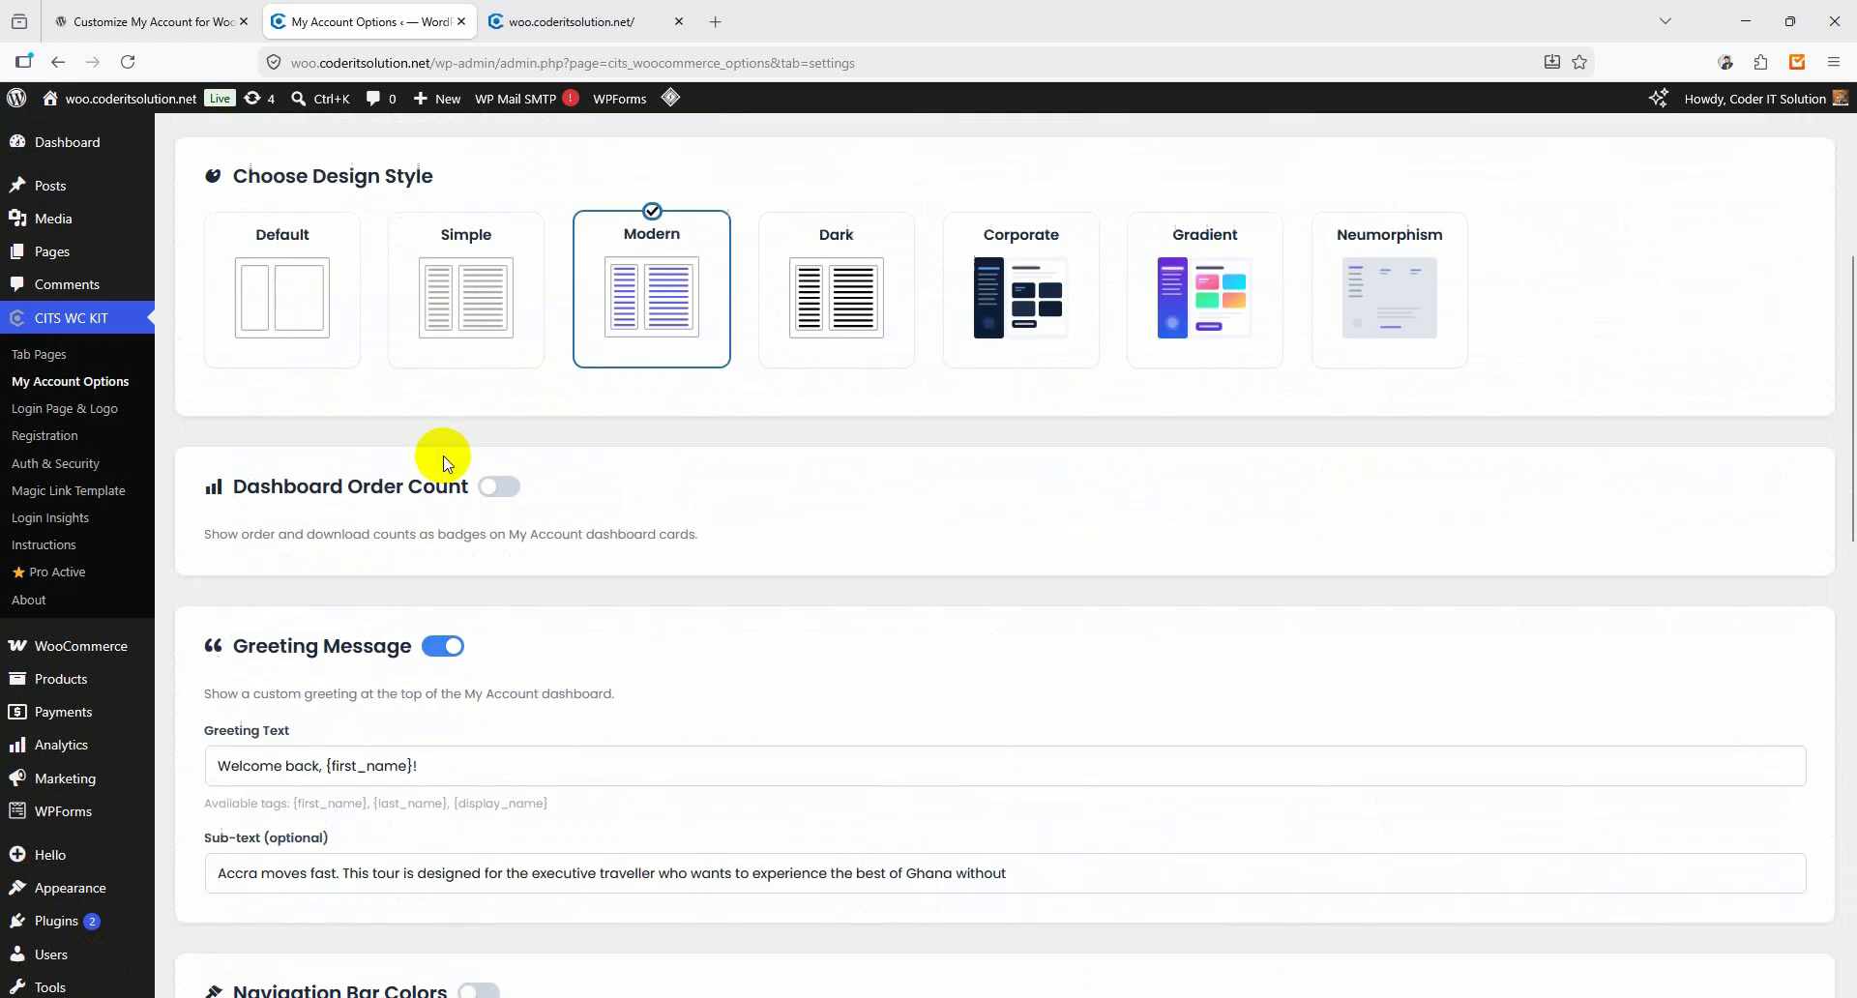
scroll(818, 446, up, 3)
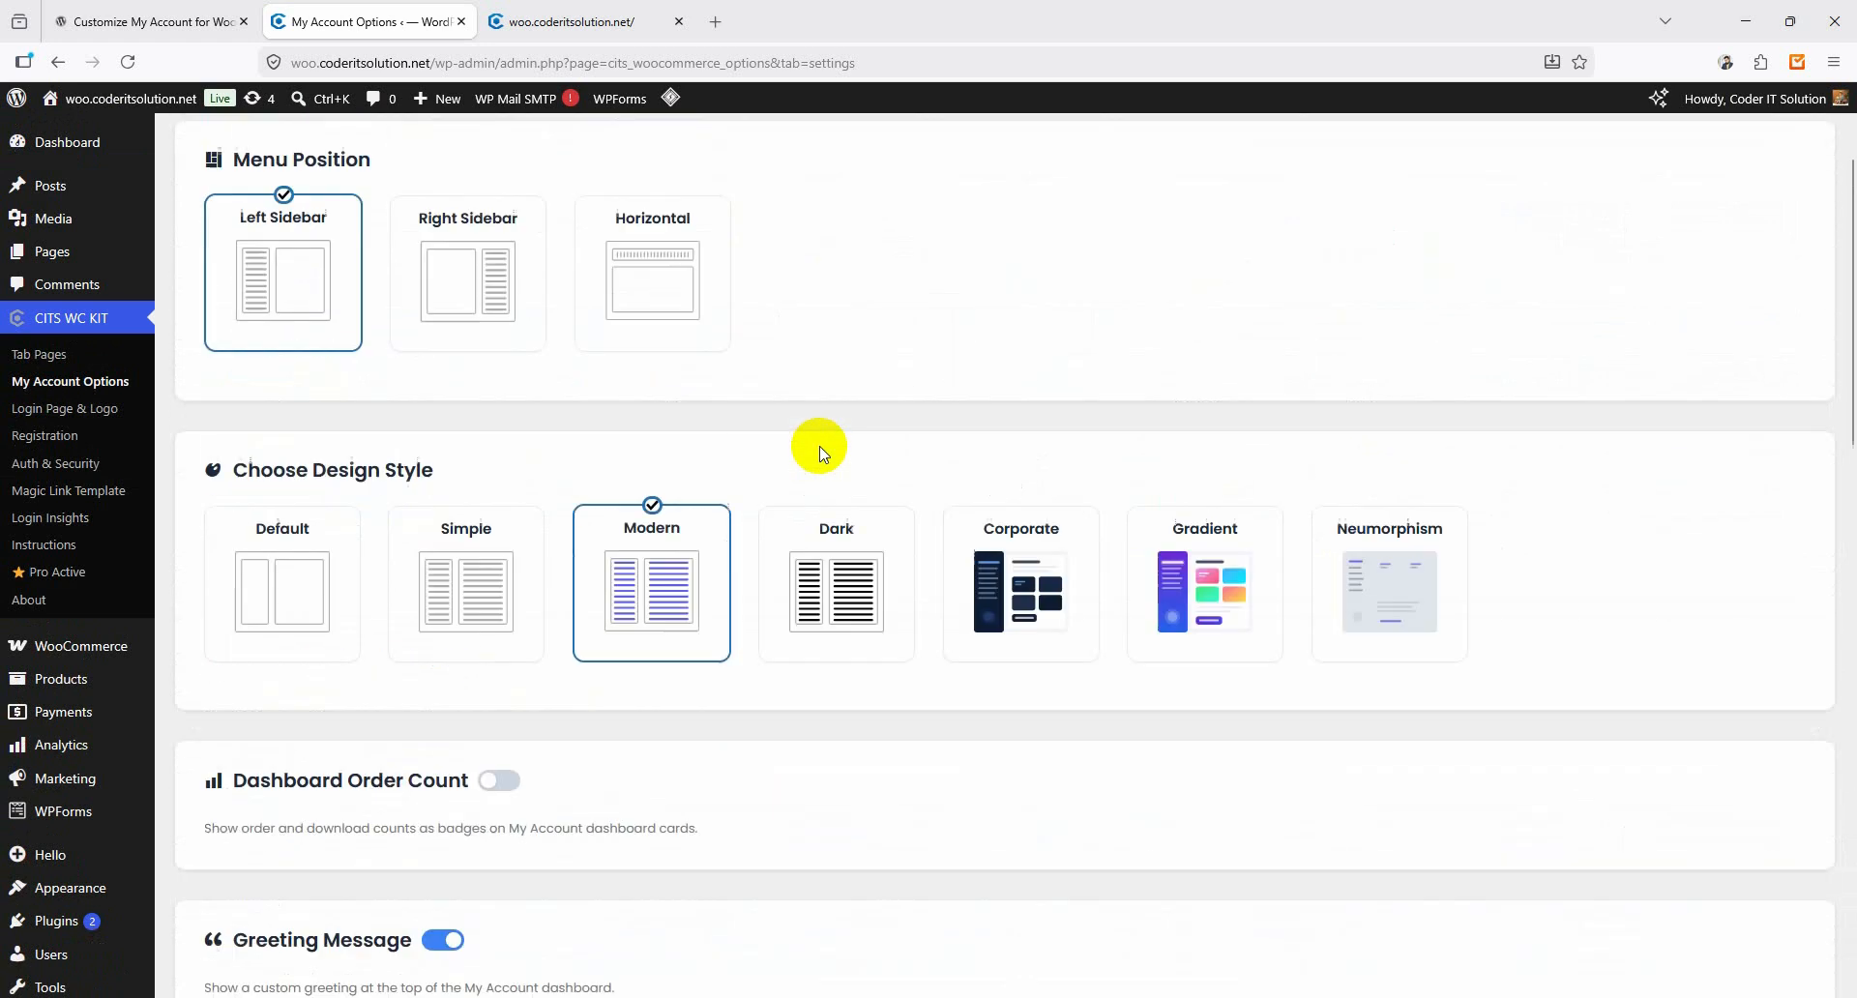
click(810, 590)
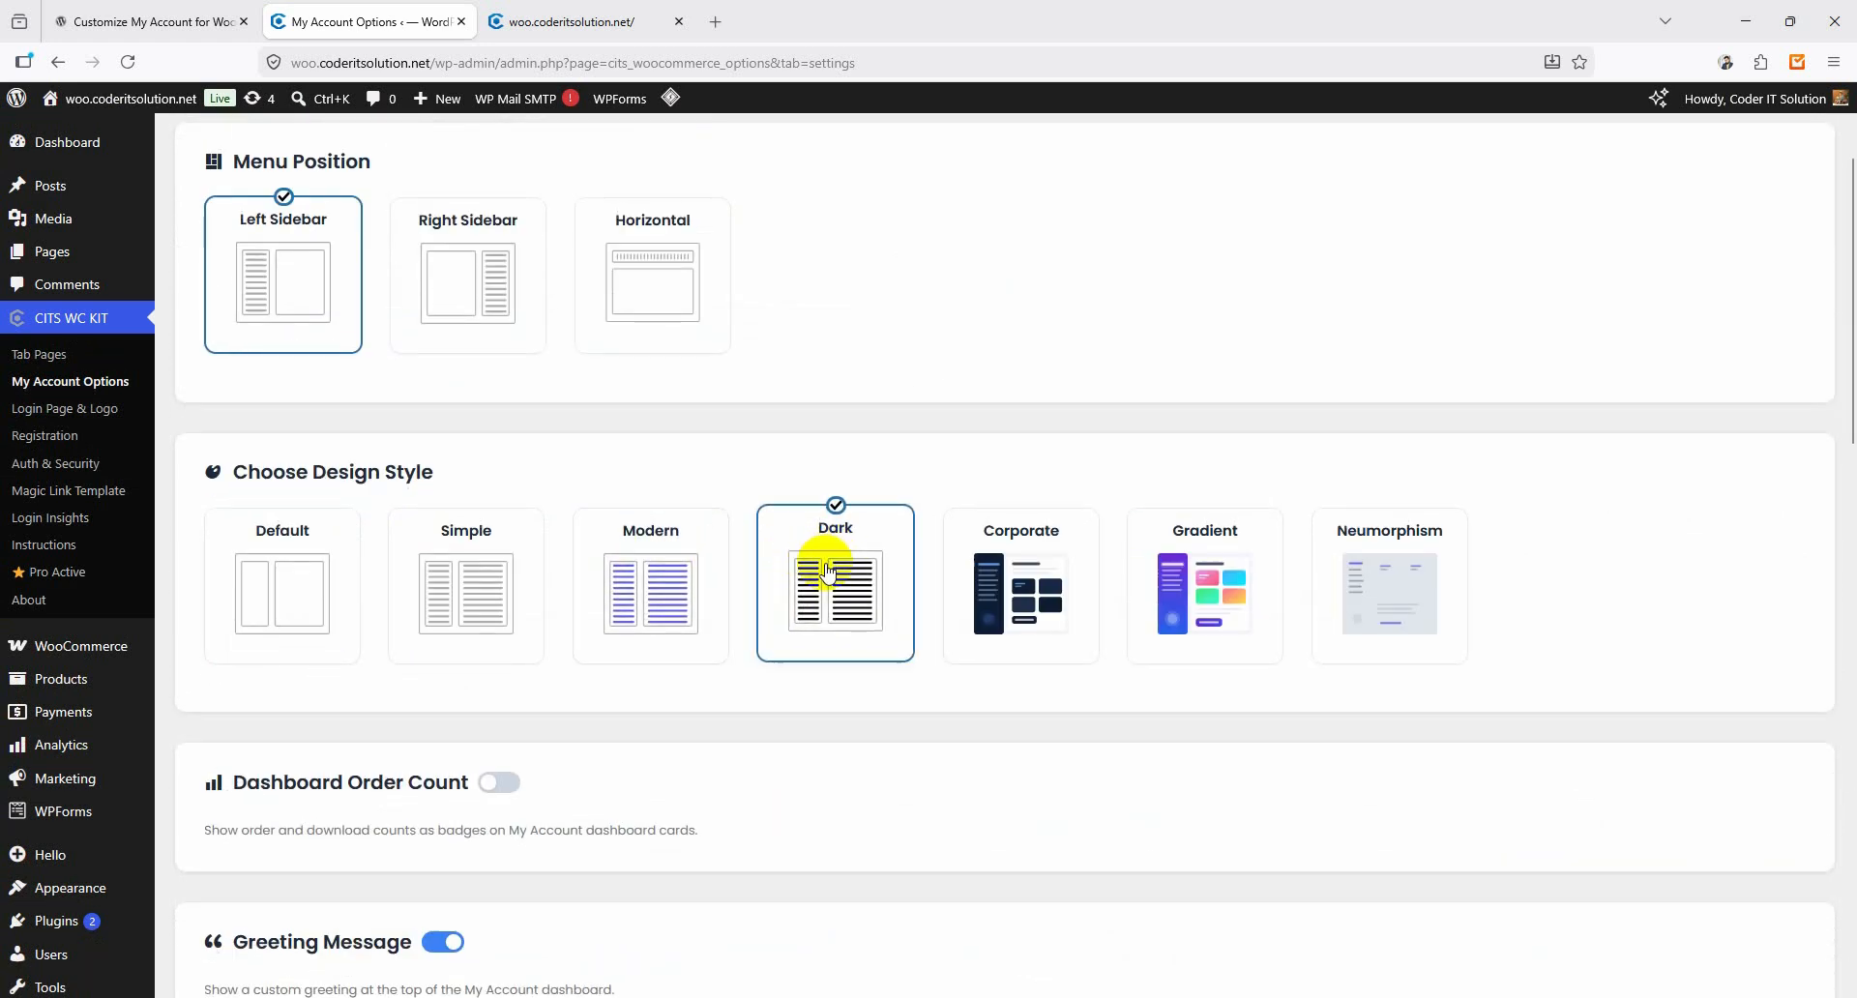
click(484, 256)
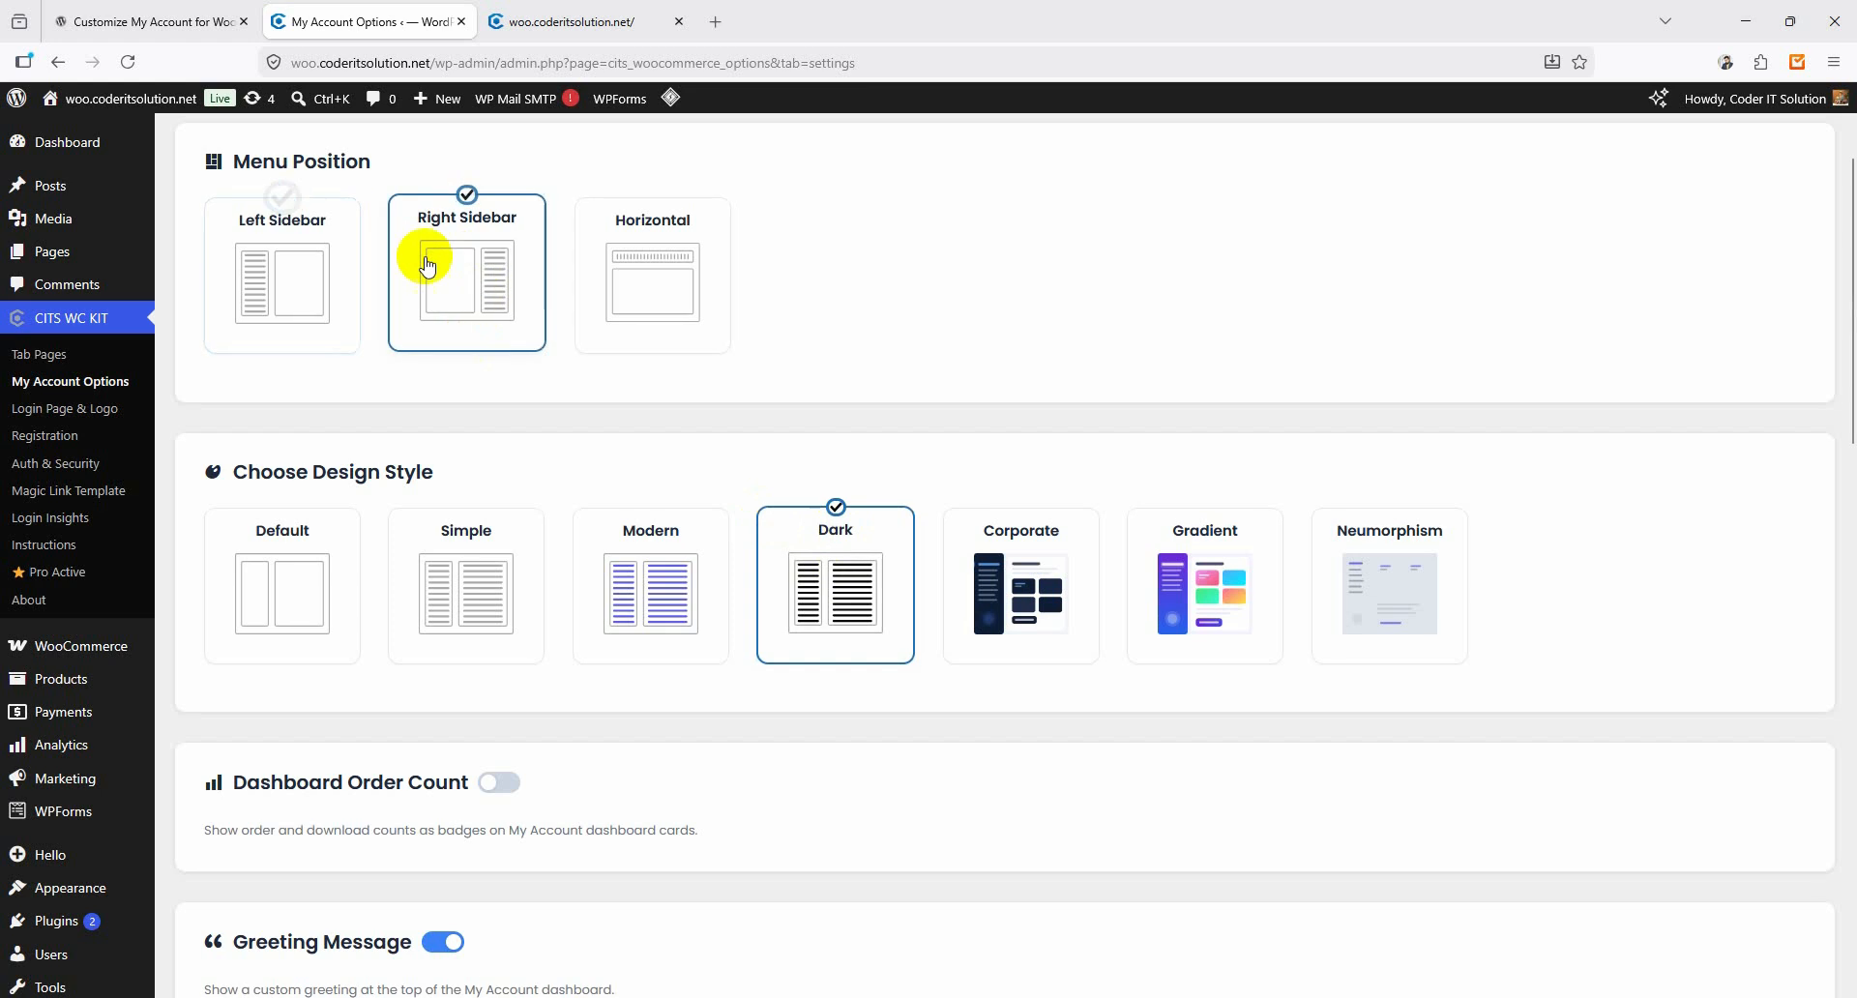
Save all settings and reload the My account page to check the Dark style with the Right Sidebar menu.
scroll(464, 381, down, 20)
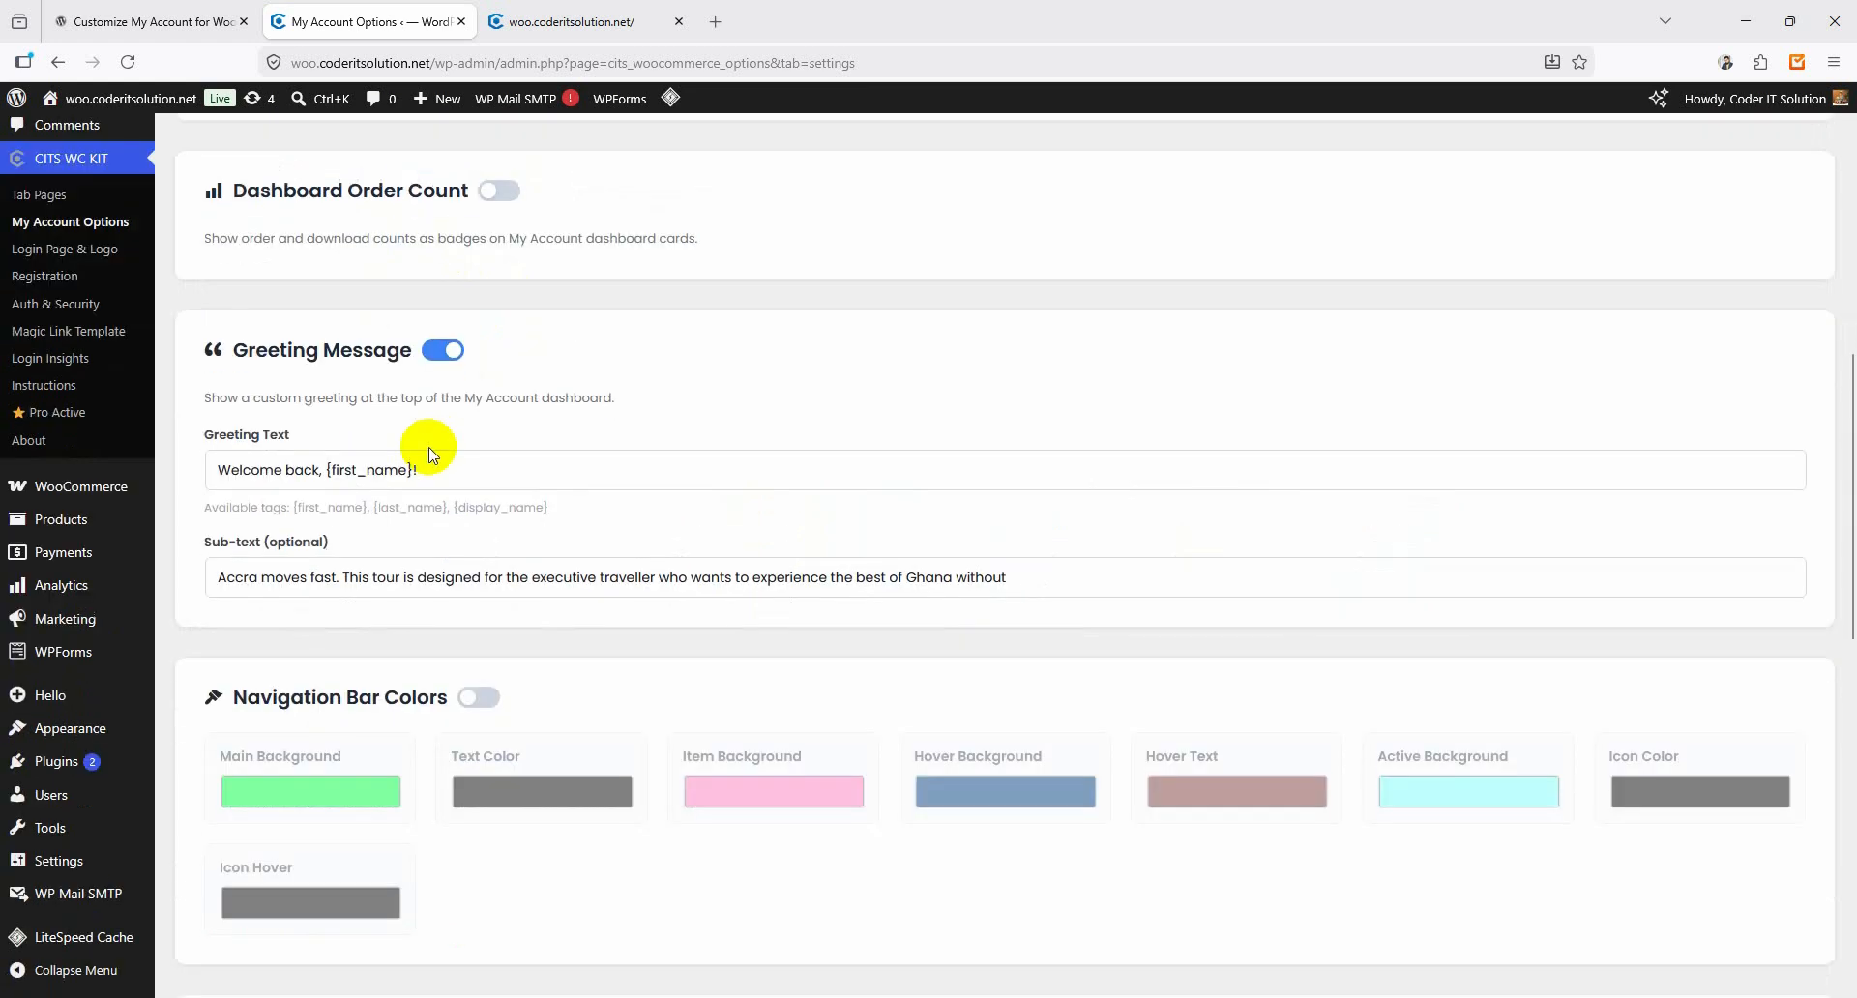
click(260, 544)
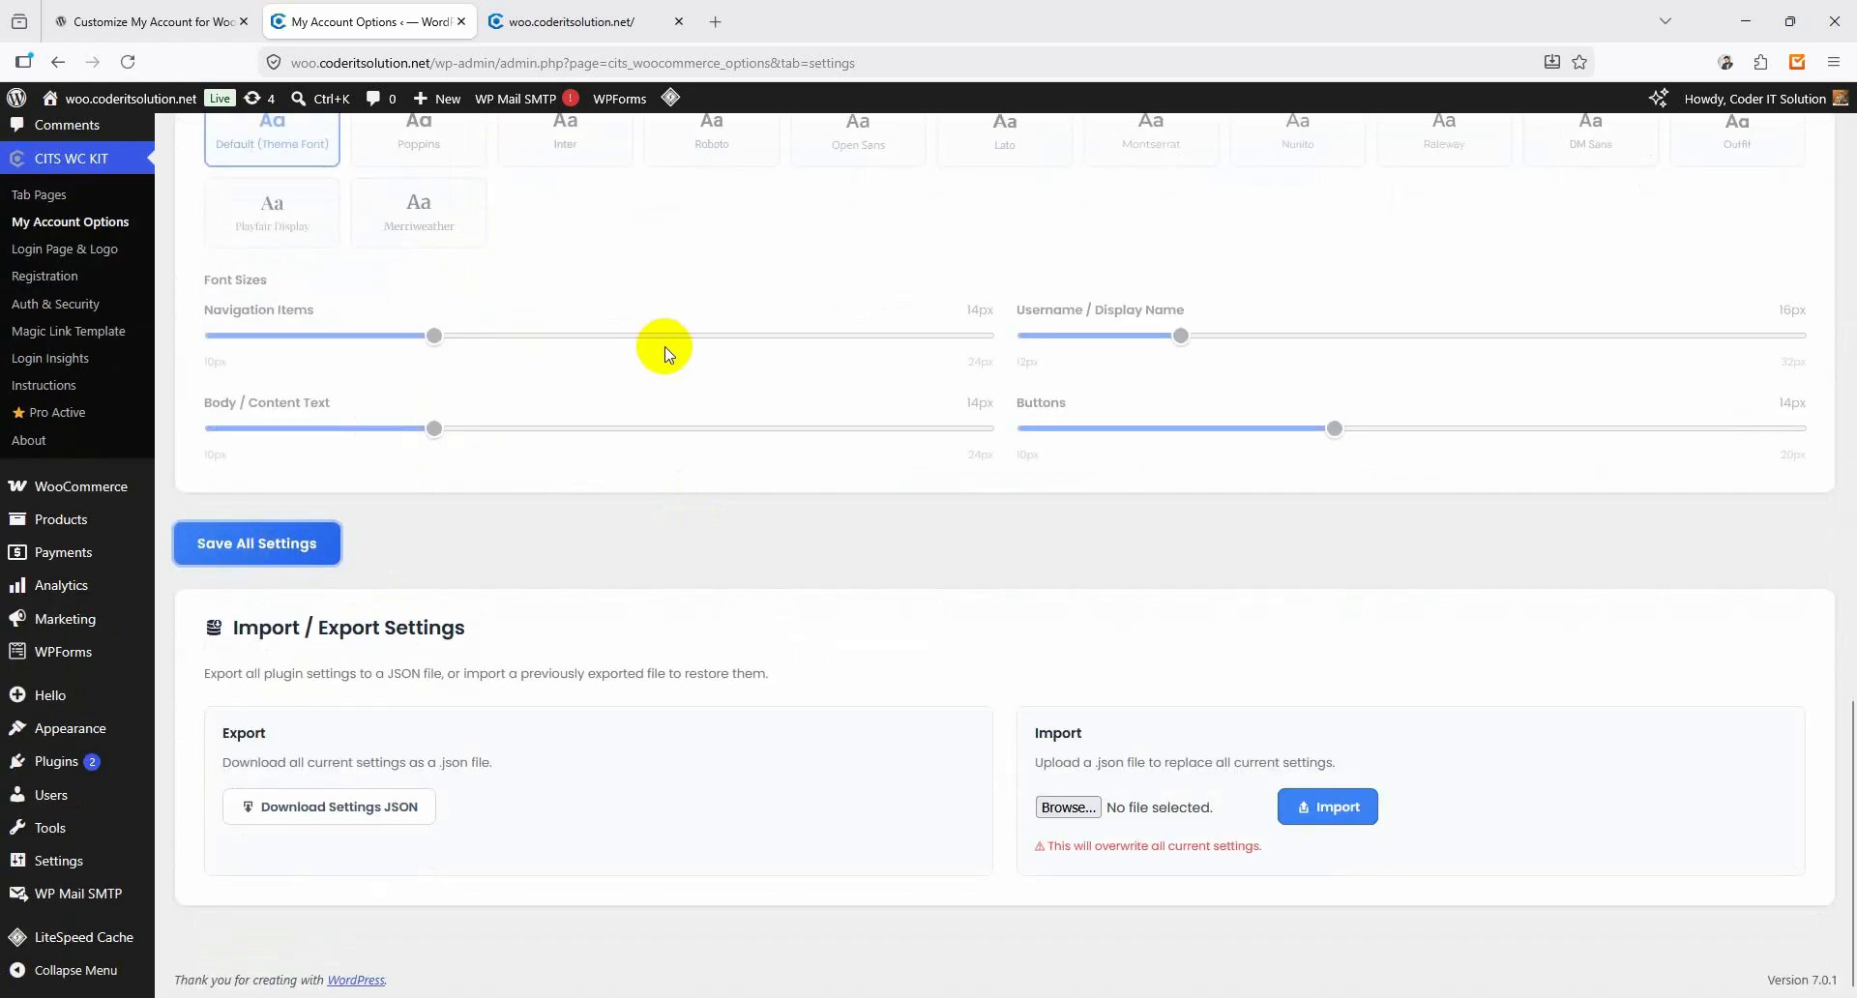
scroll(497, 421, down, 20)
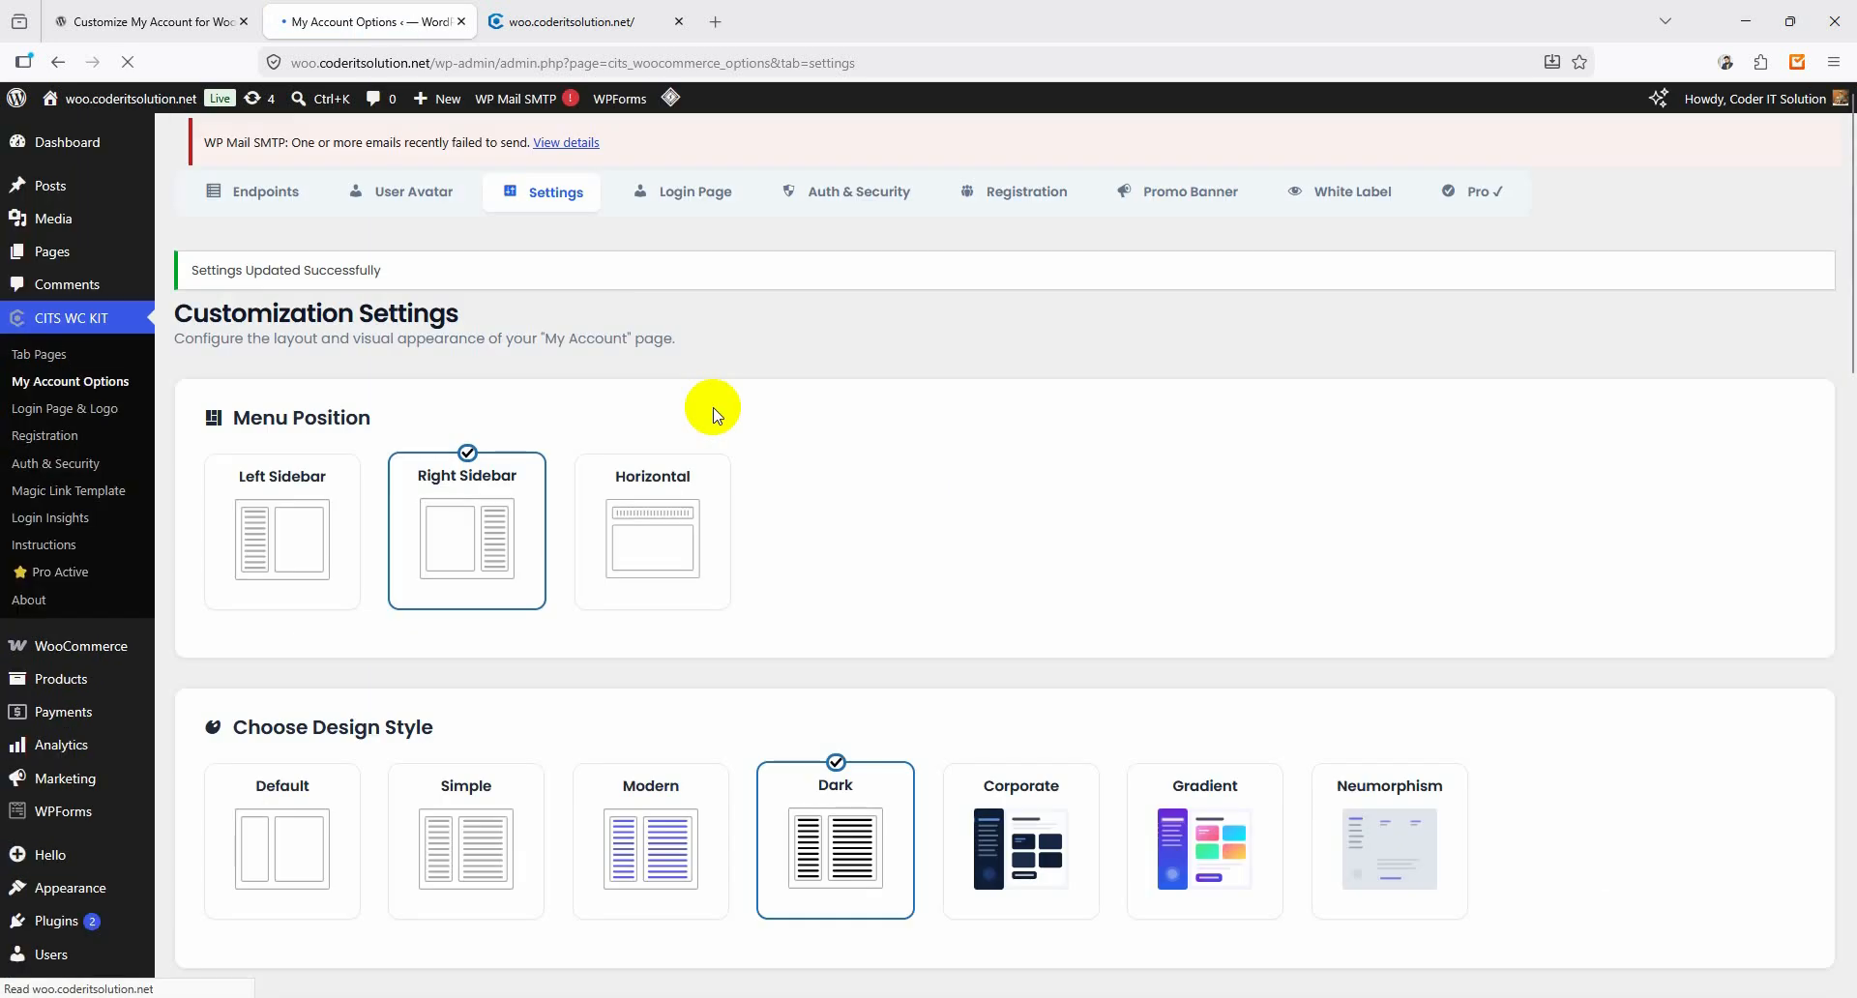
drag(272, 273, 431, 282)
click(571, 21)
click(127, 62)
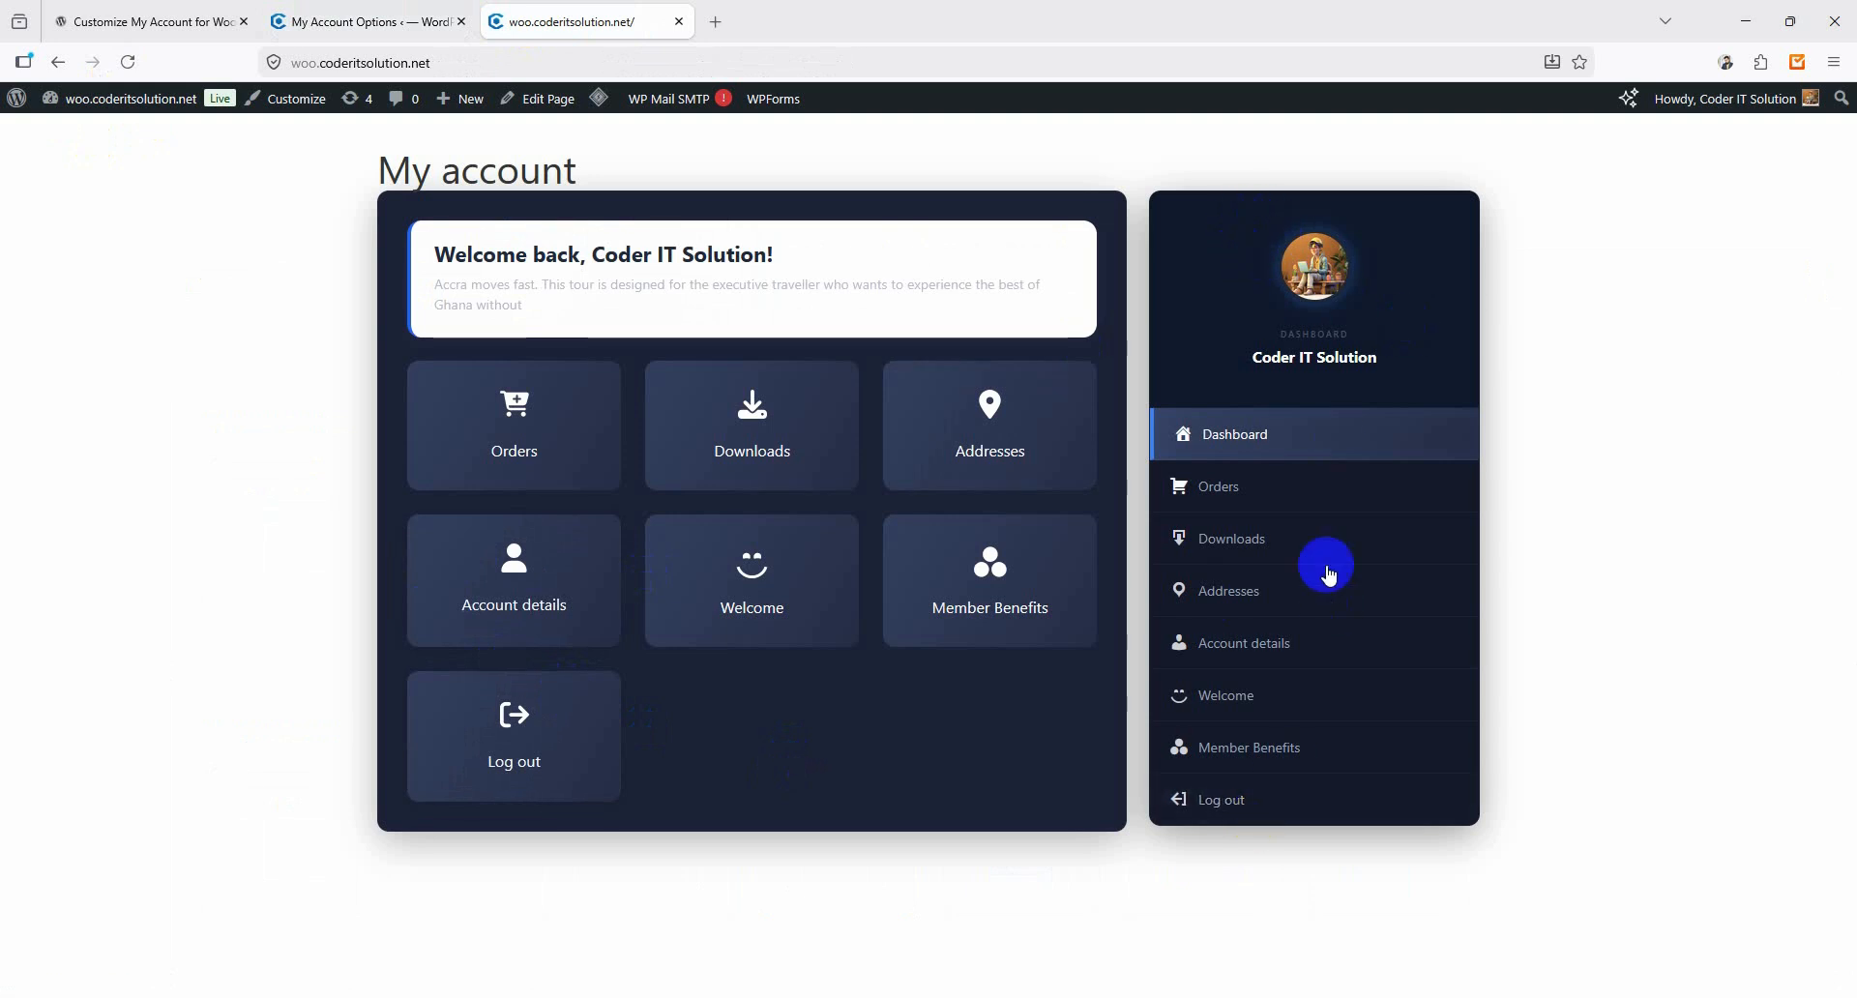
drag(438, 244, 642, 348)
click(642, 349)
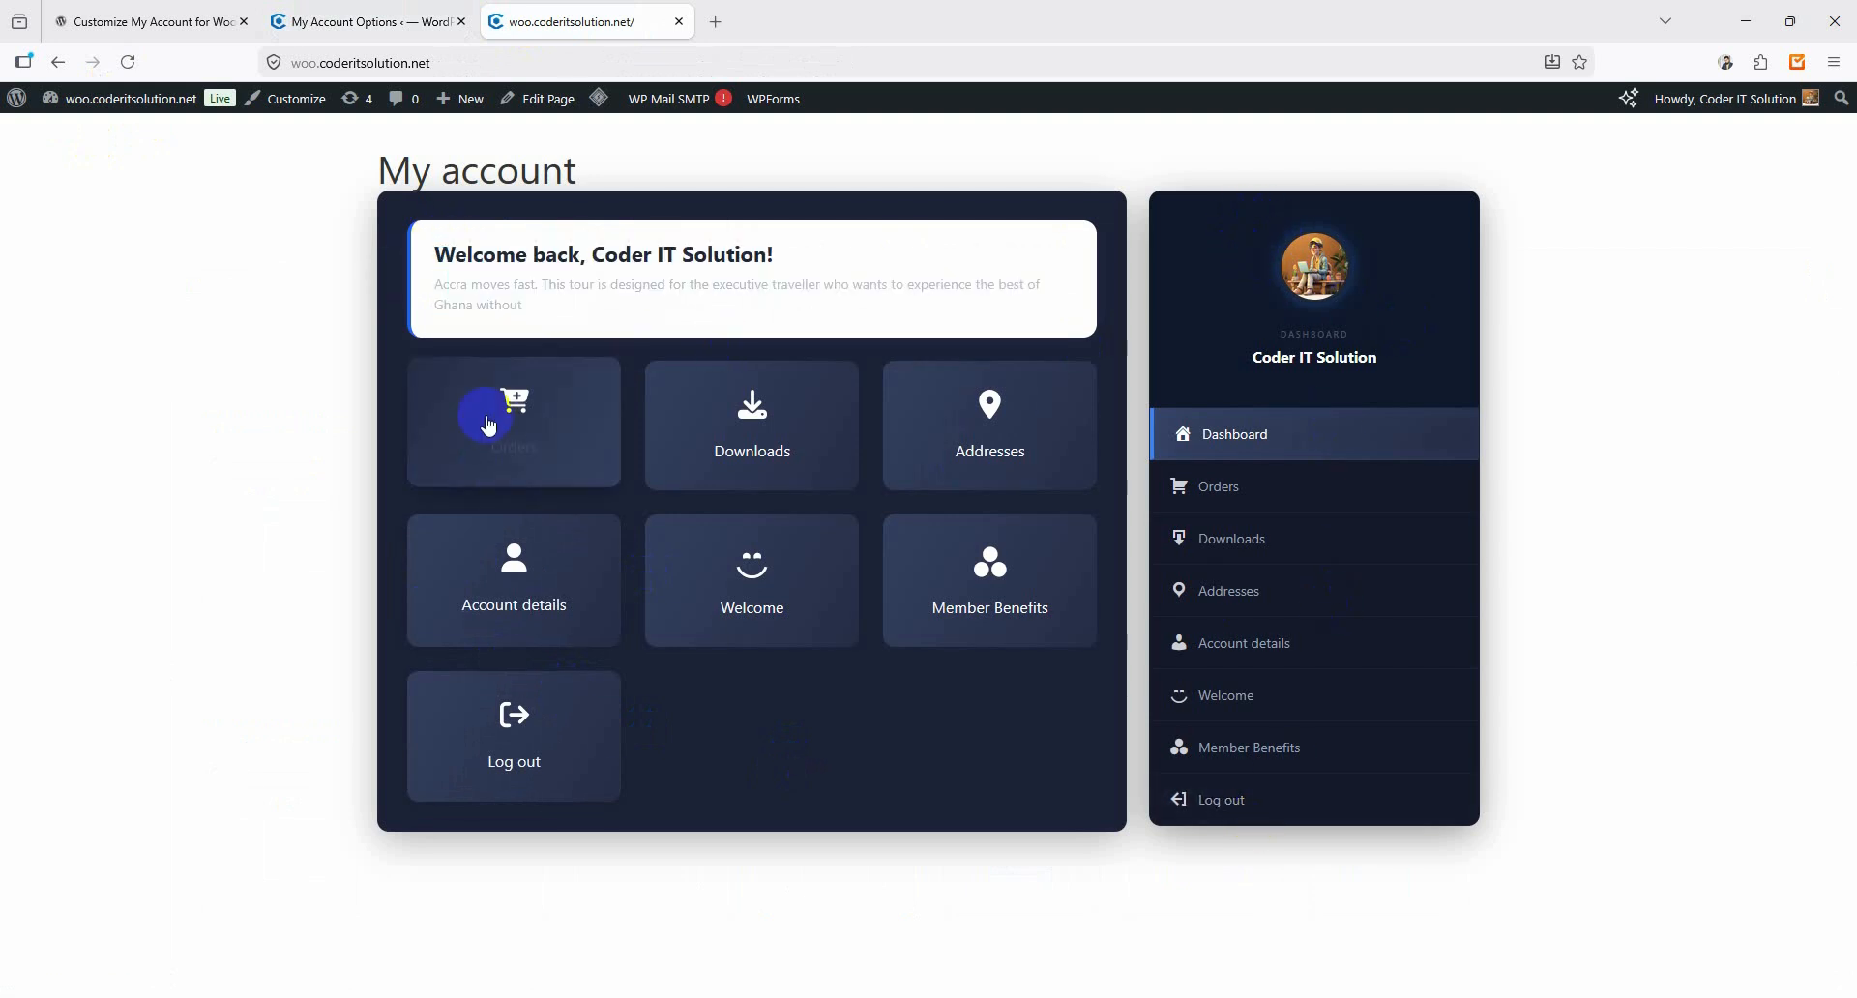
click(578, 45)
In the plugin settings, choose the Simple design style and set the menu position to Left Sidebar.
click(364, 19)
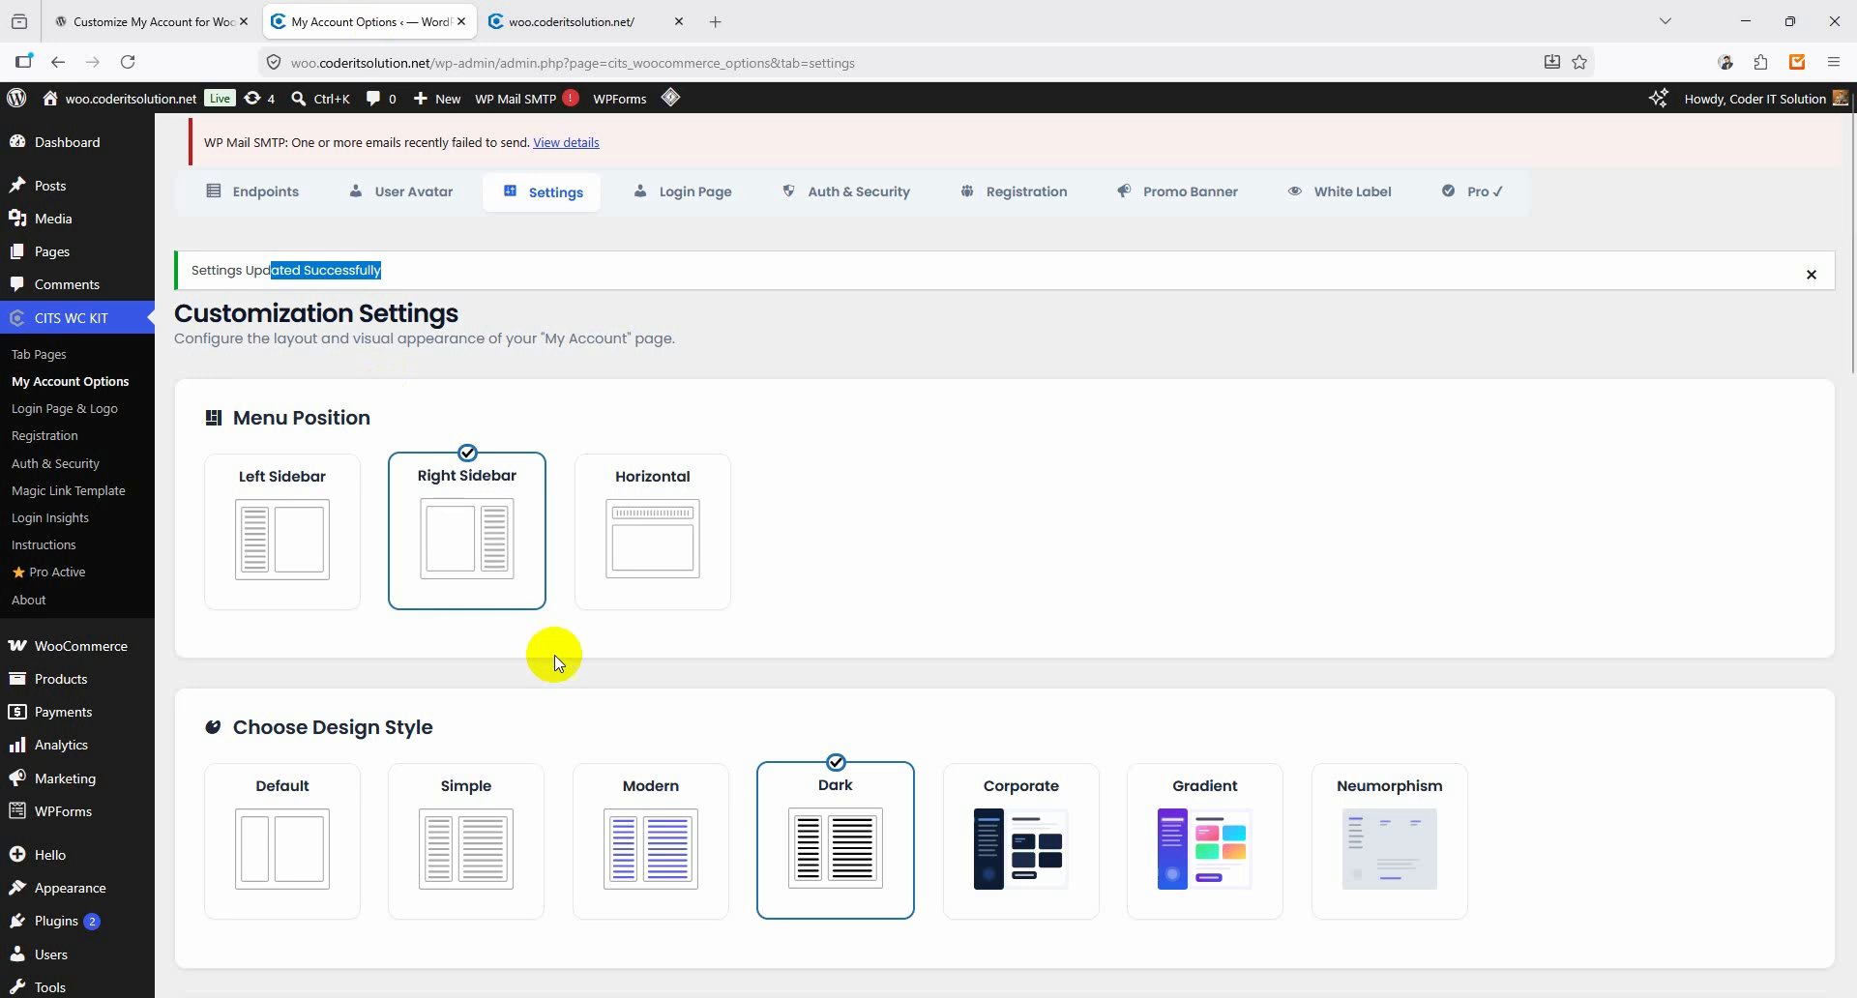
scroll(514, 677, down, 4)
click(459, 587)
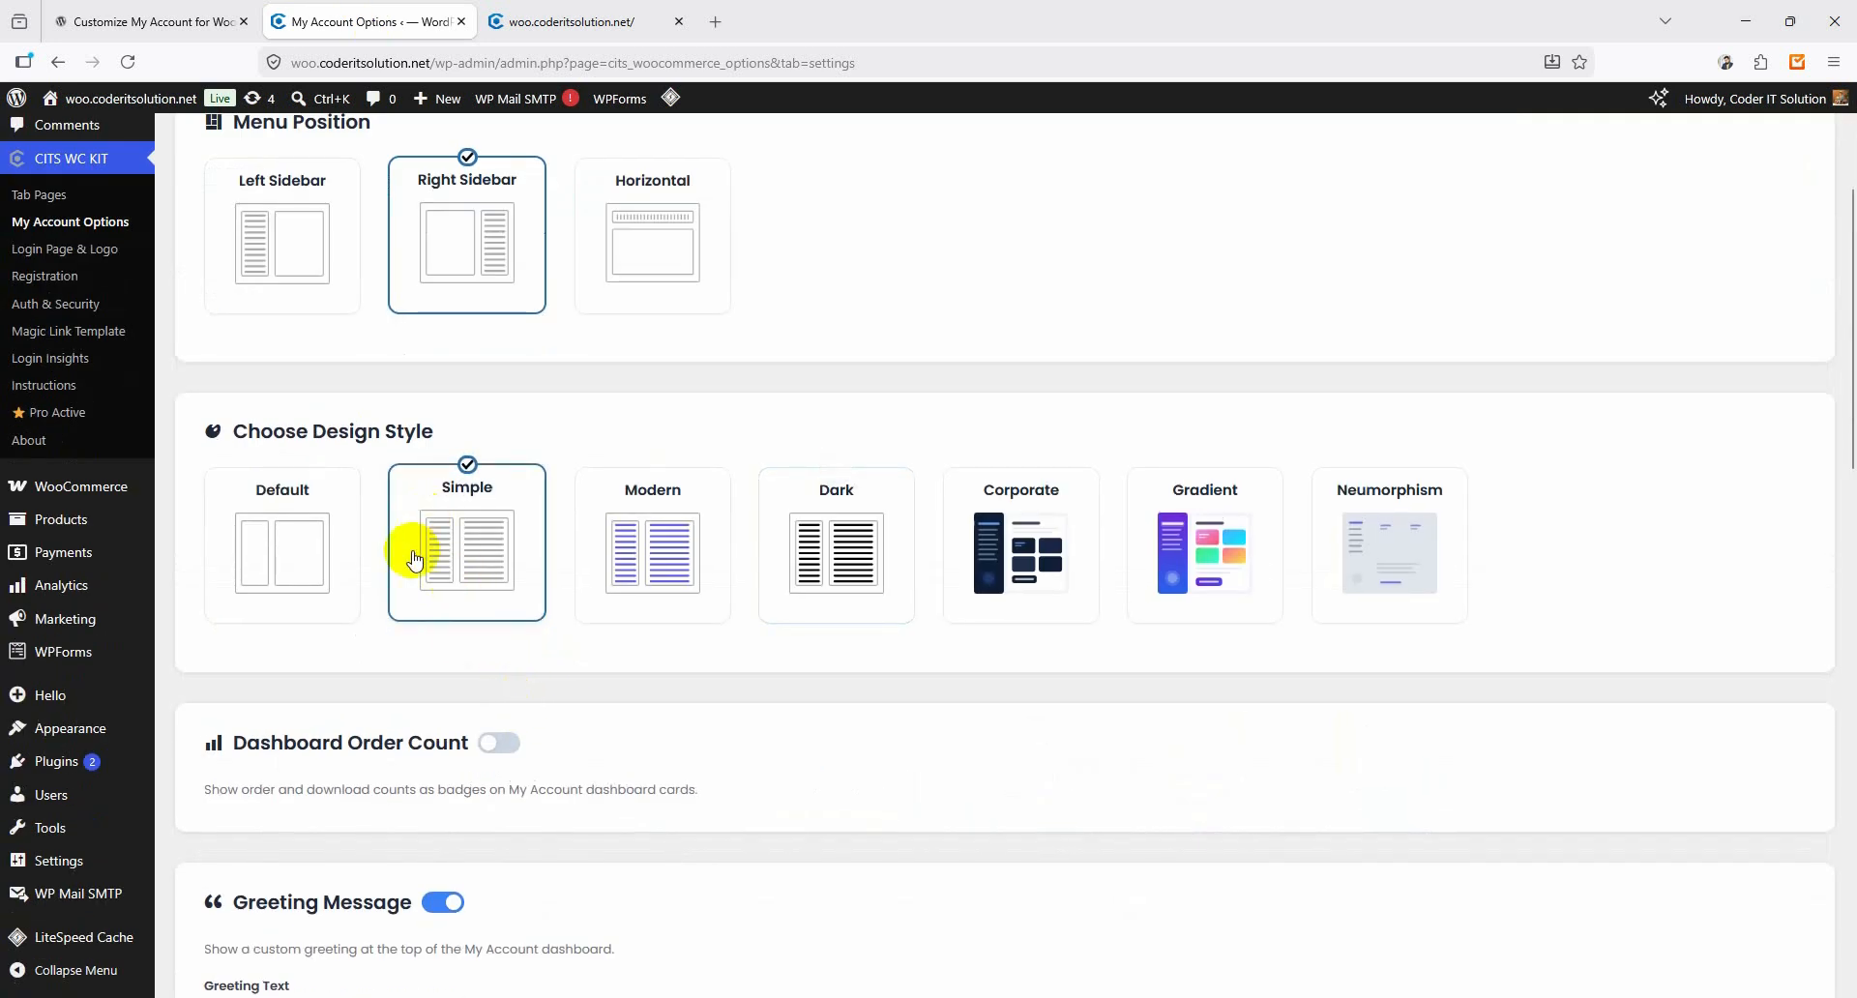
scroll(431, 642, down, 15)
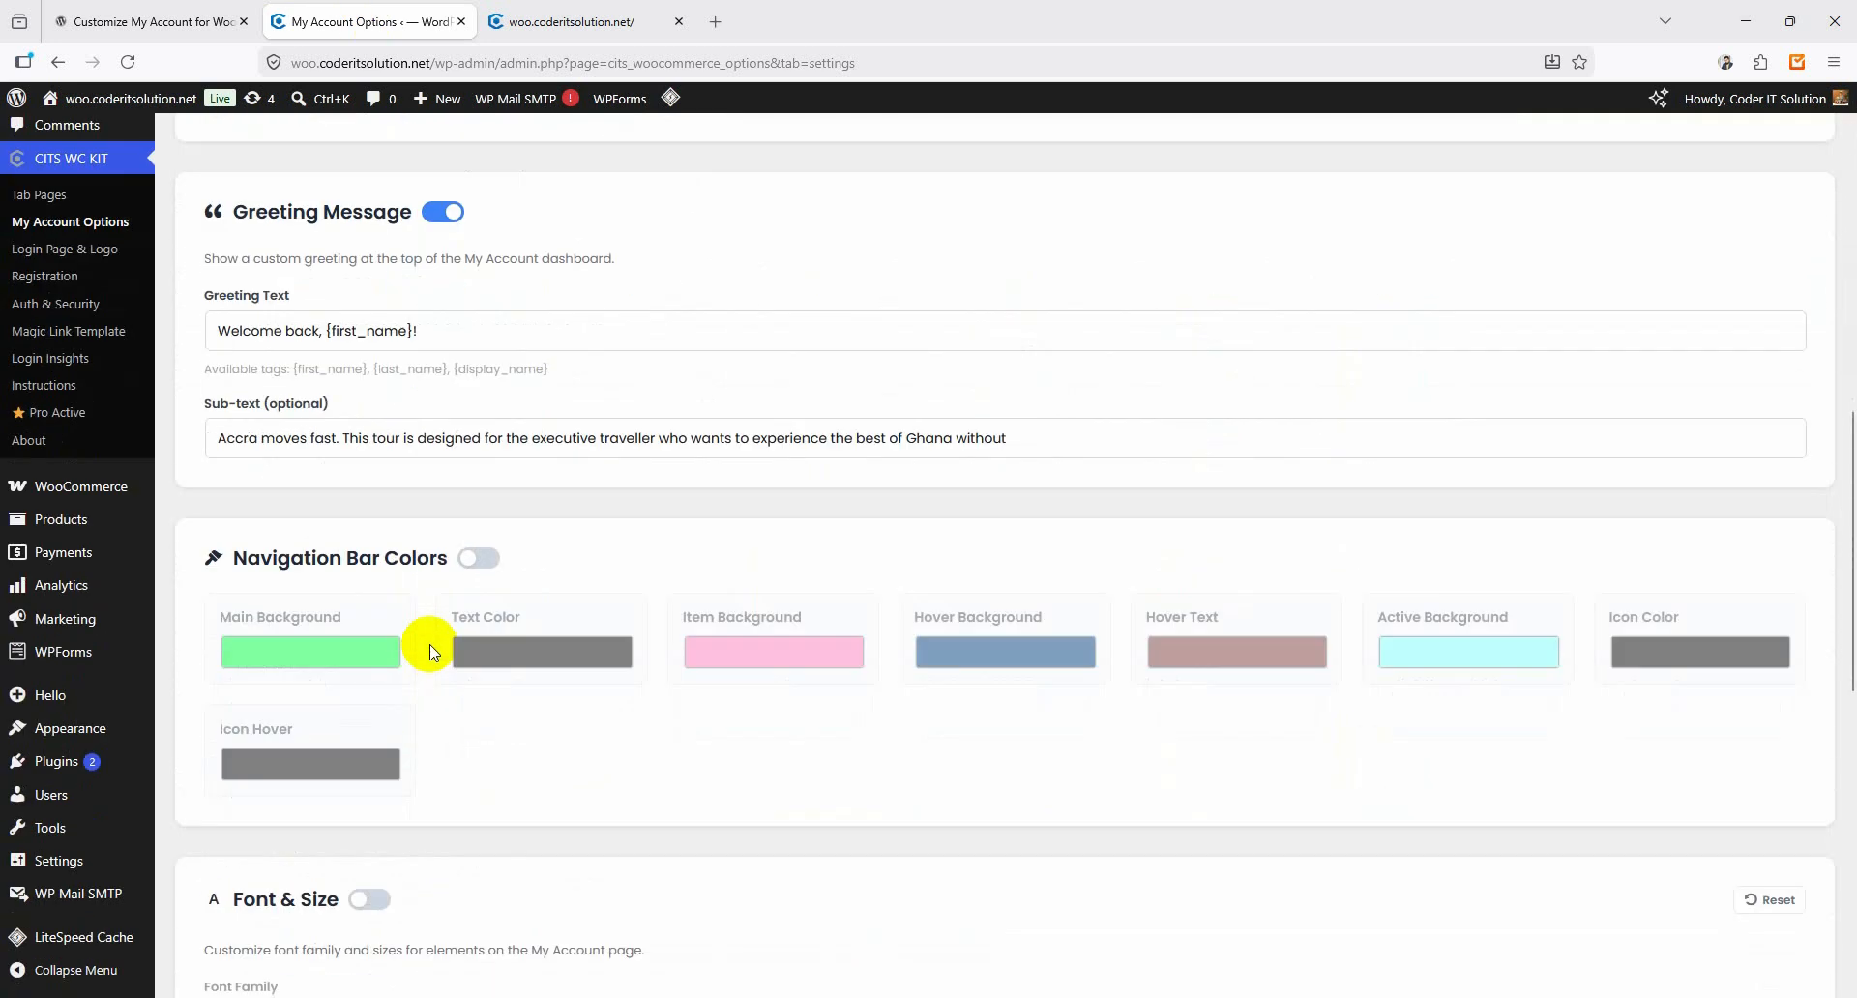
click(297, 561)
click(303, 497)
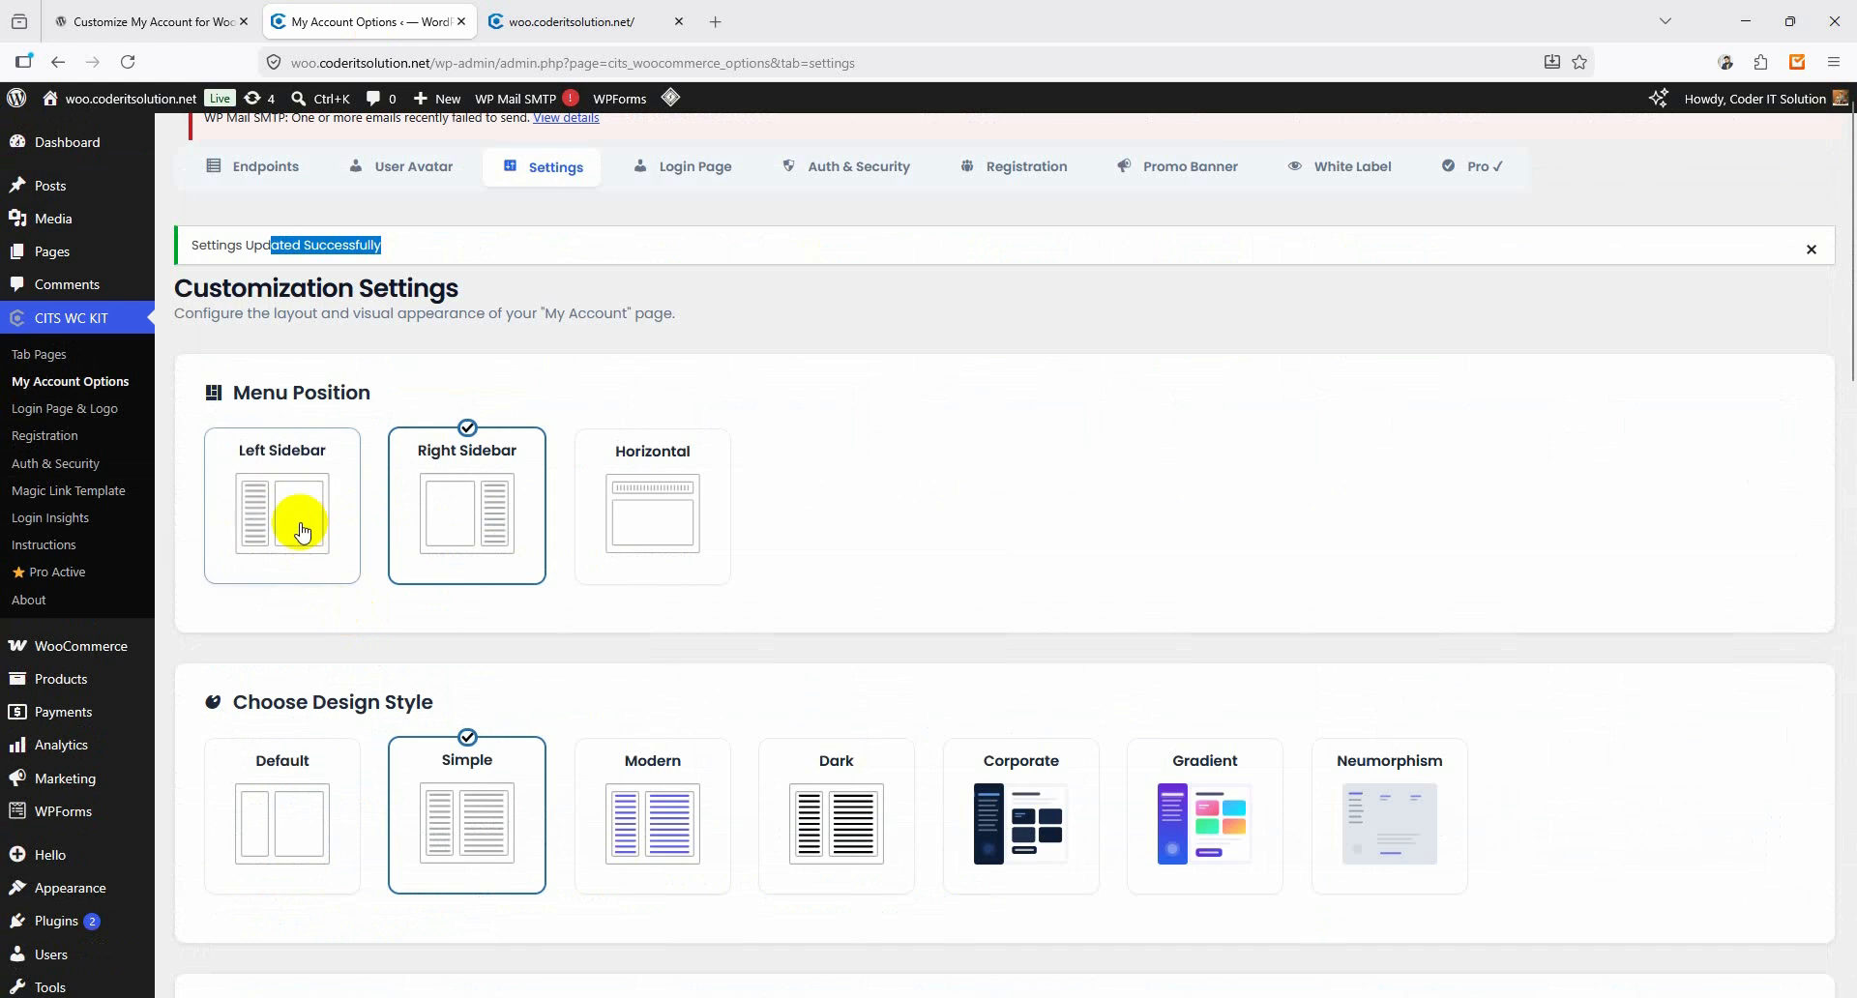
Save all settings and reload the My account page to check the Simple style with the Left Sidebar menu.
scroll(383, 681, down, 15)
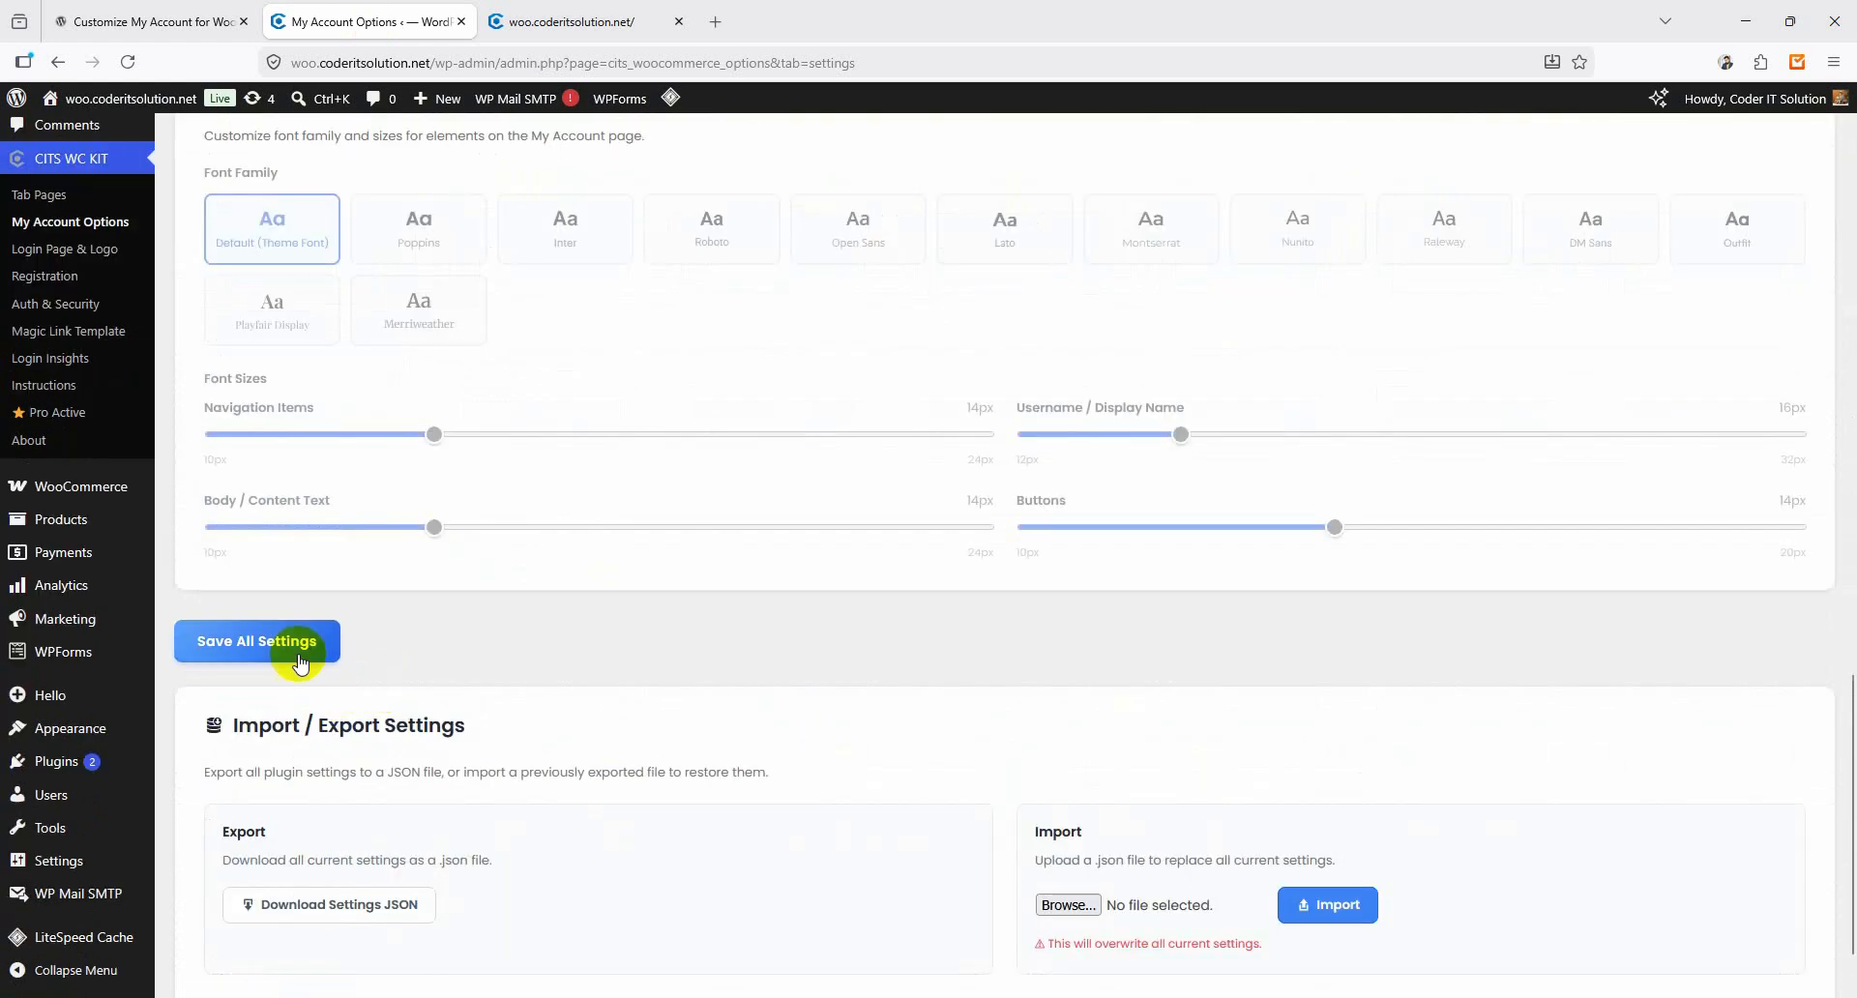
click(293, 657)
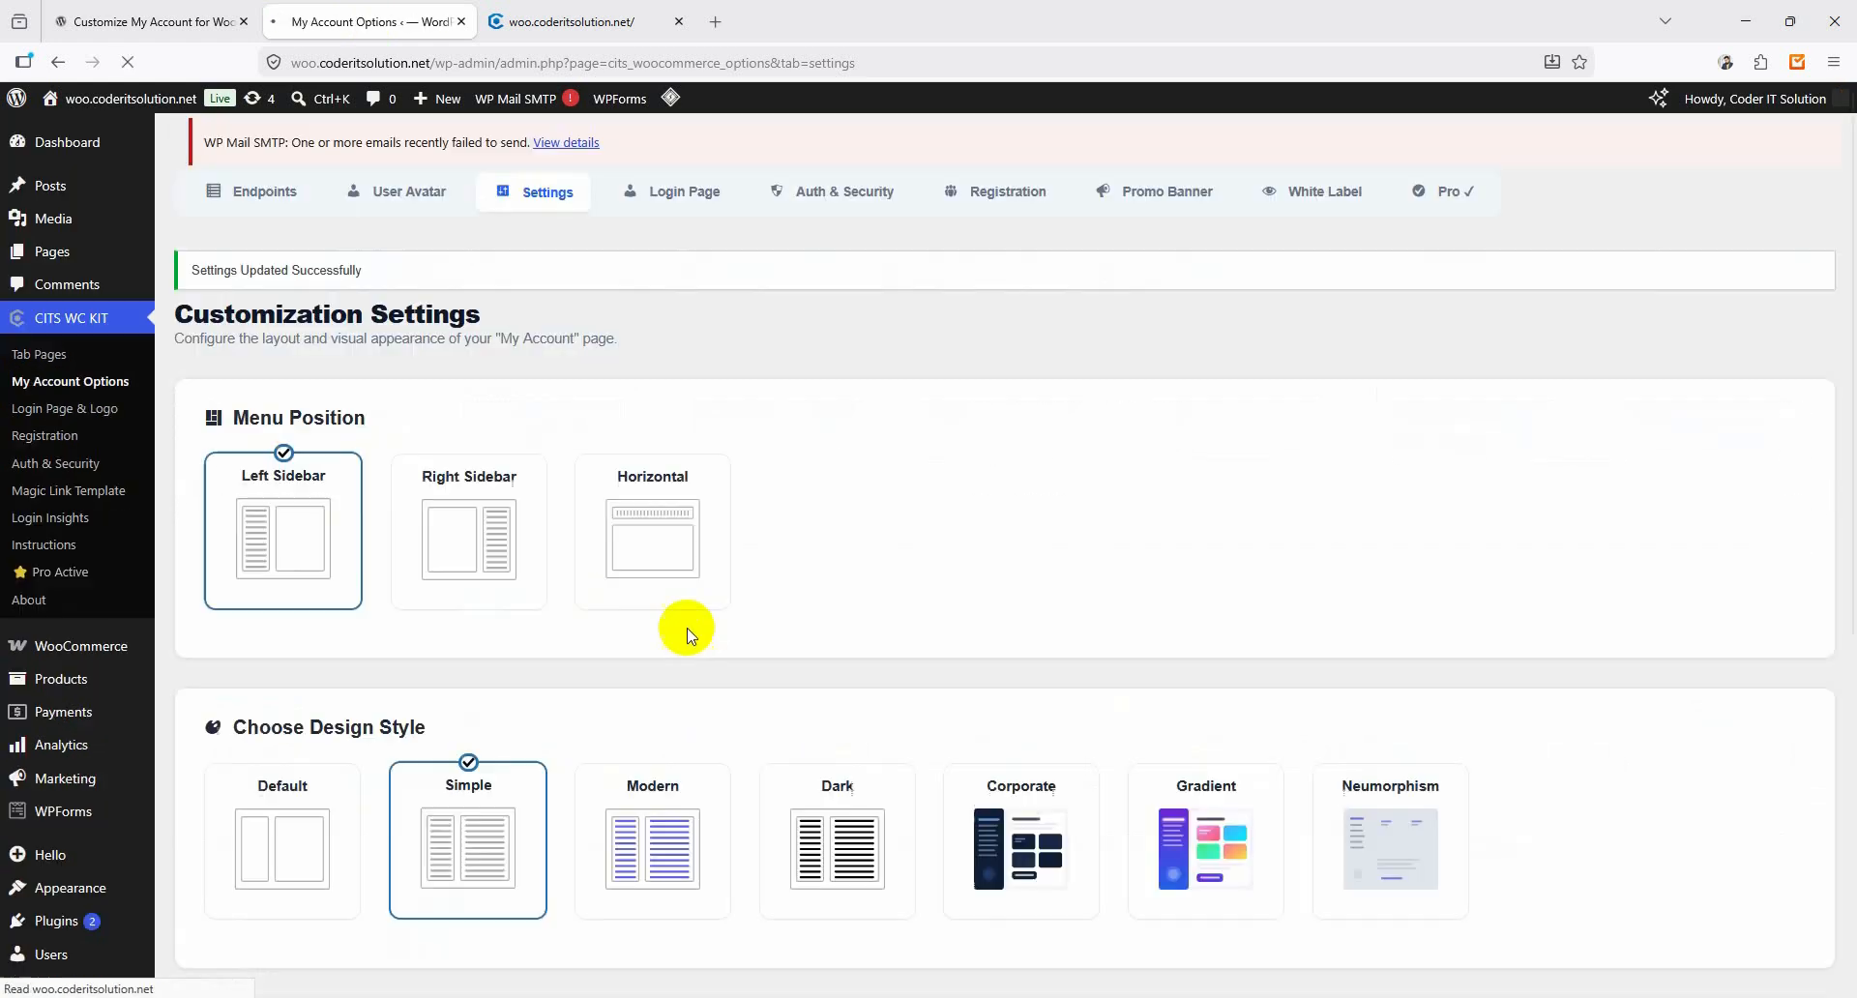
click(541, 22)
click(127, 64)
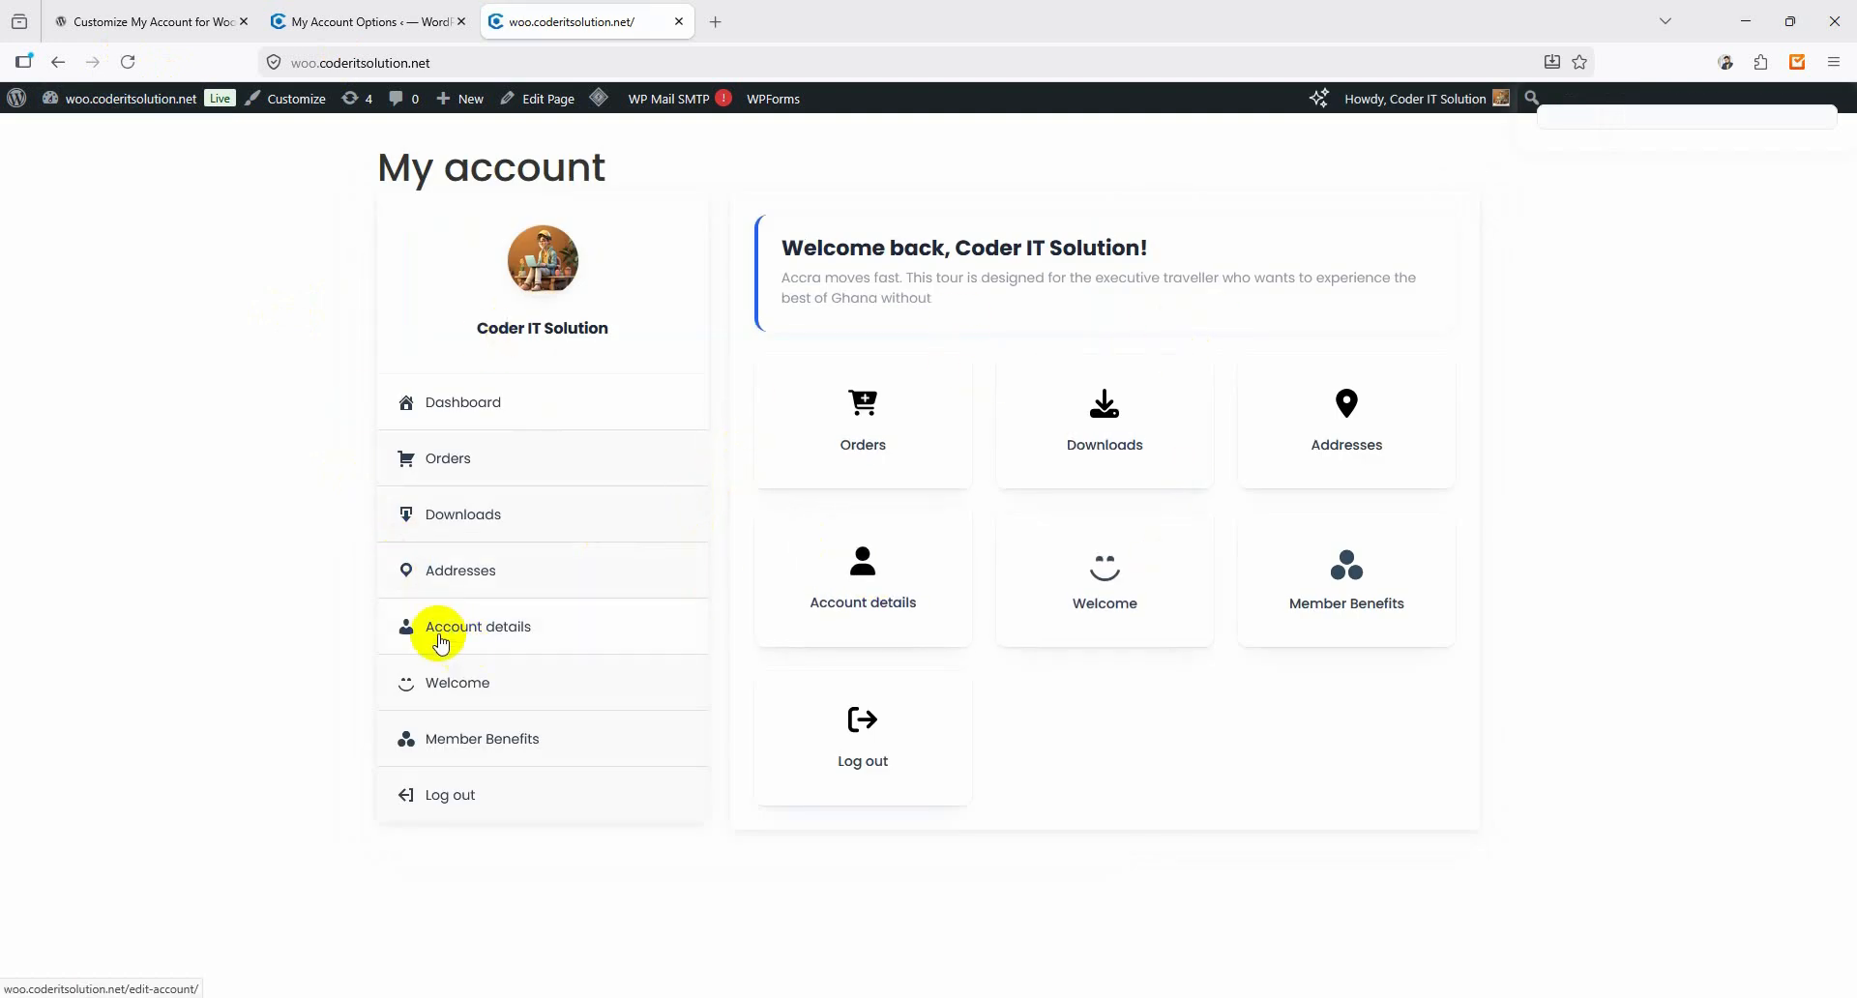
Return to the plugin settings, choose the Gradient design style and save all settings.
click(372, 22)
scroll(774, 534, down, 3)
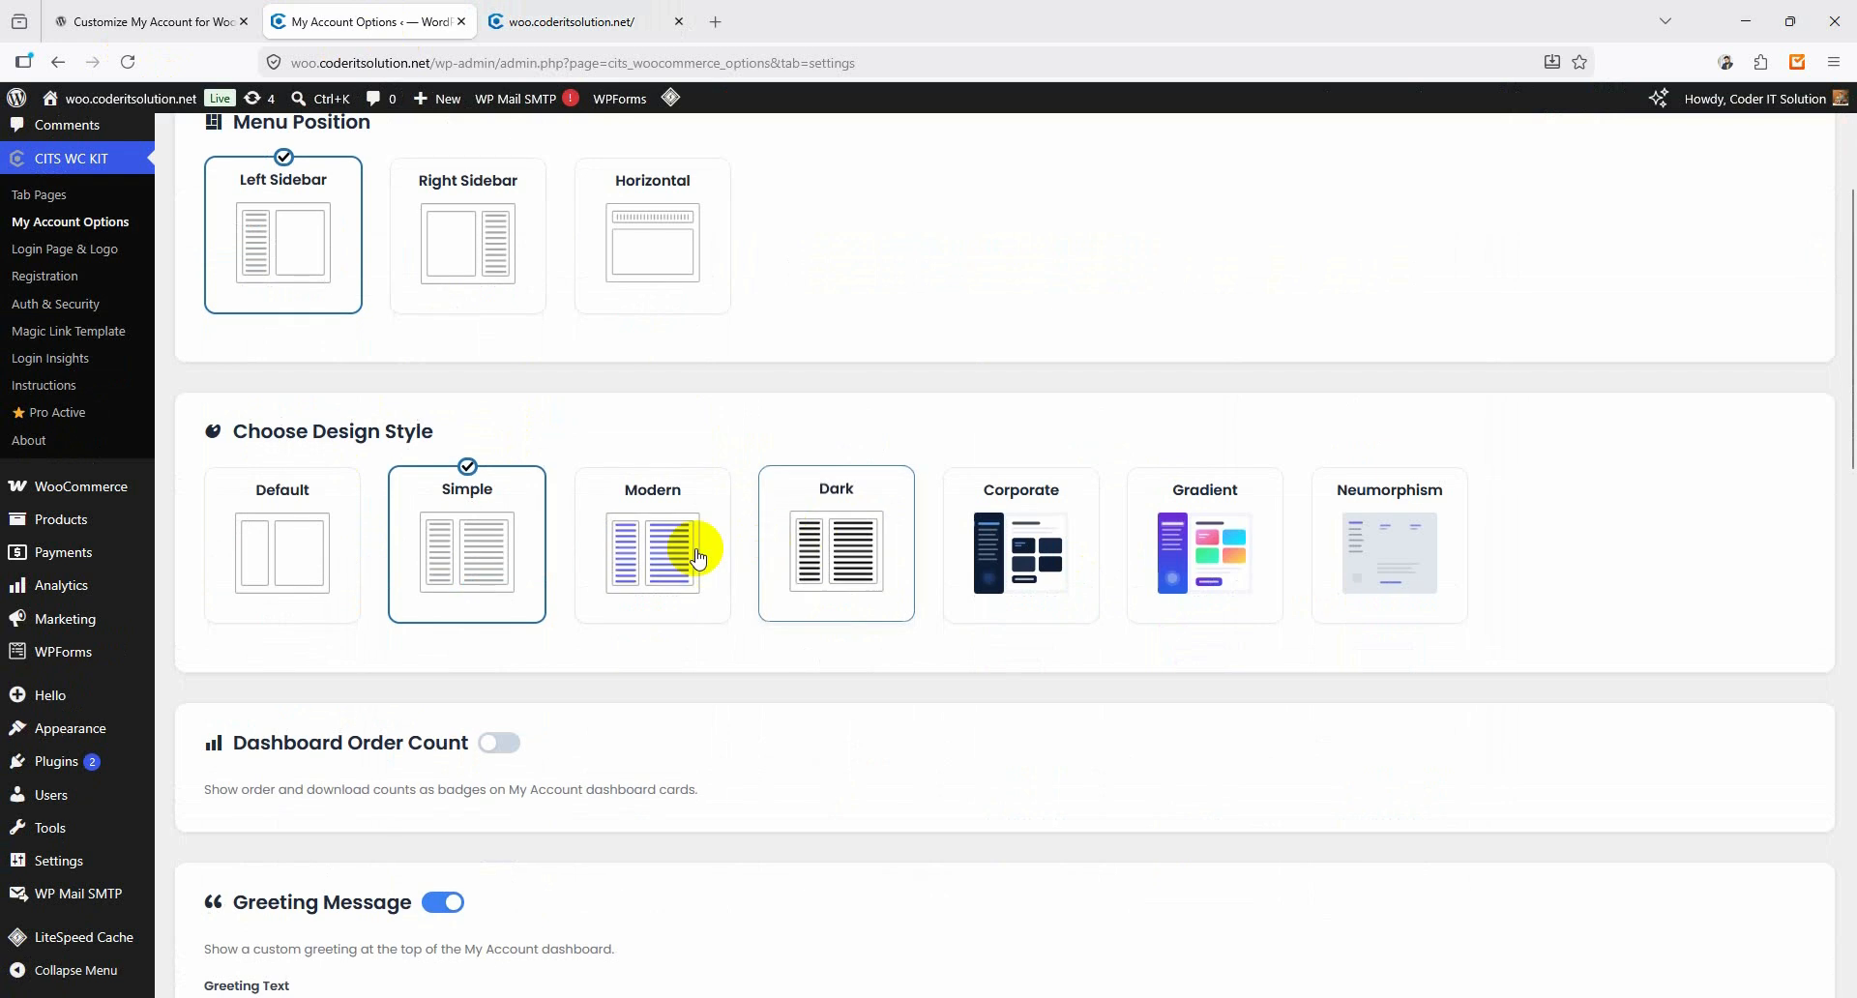
click(1200, 525)
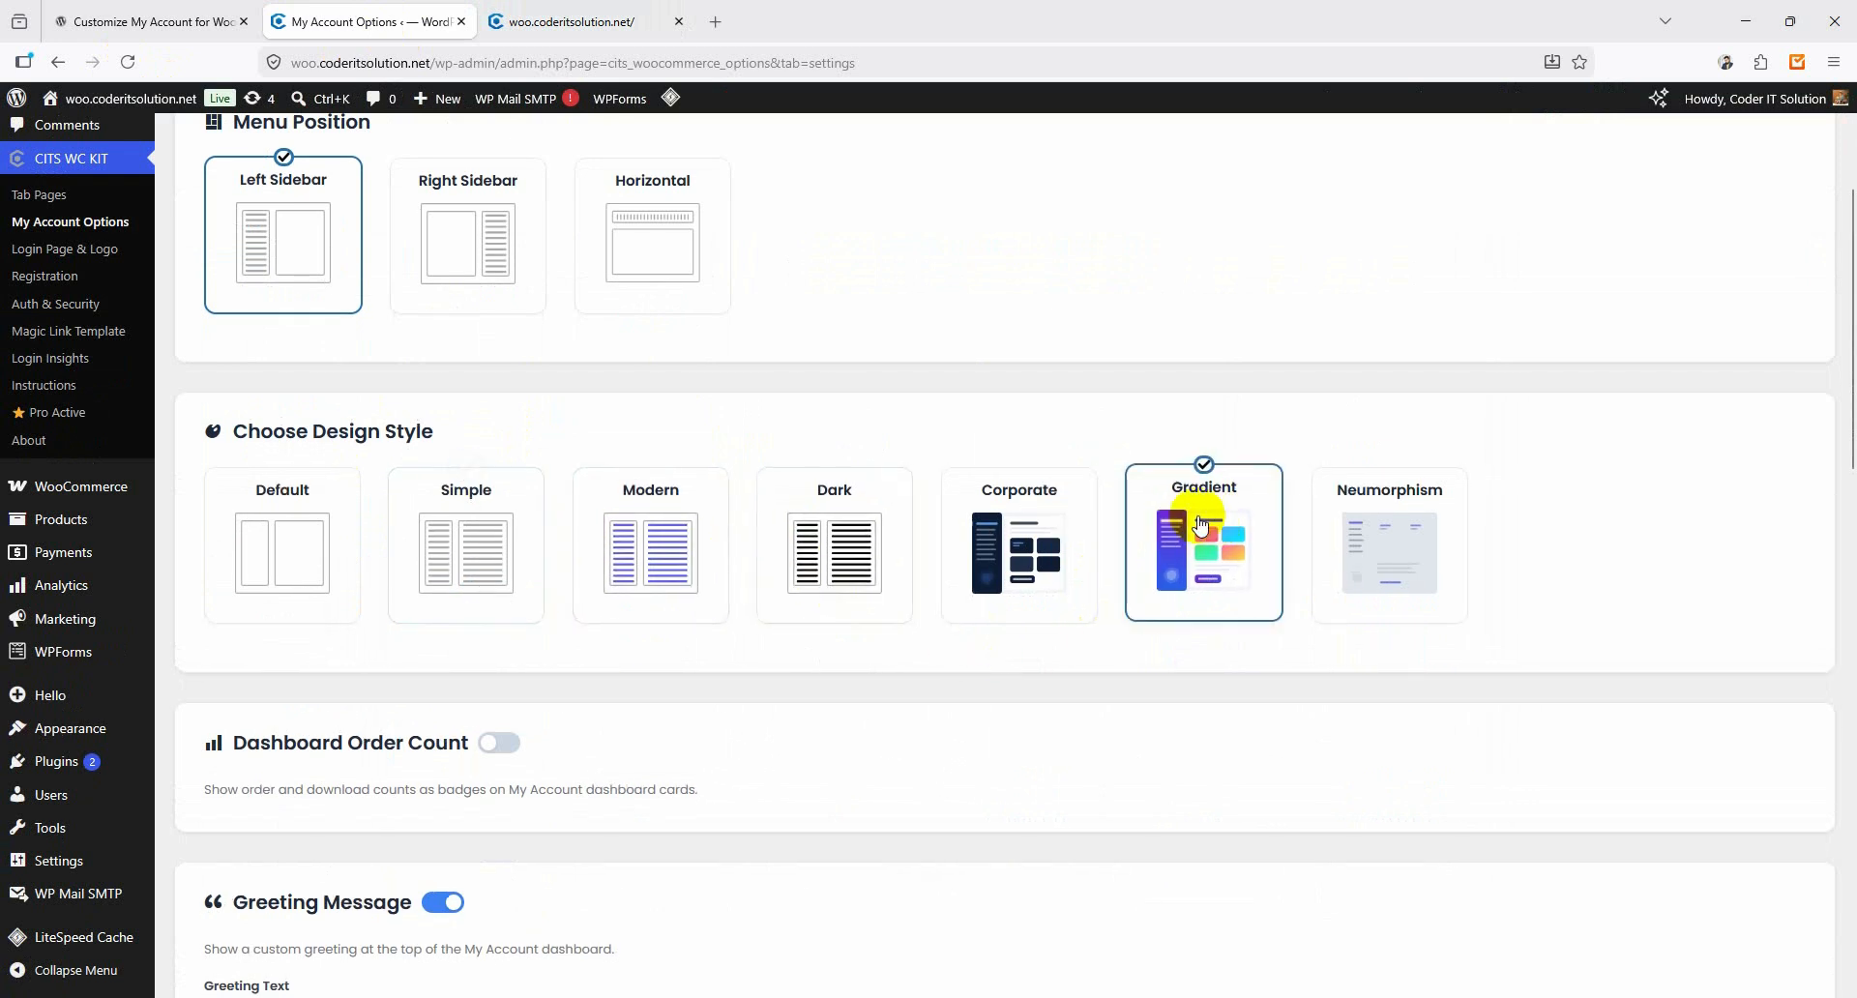
scroll(329, 682, down, 20)
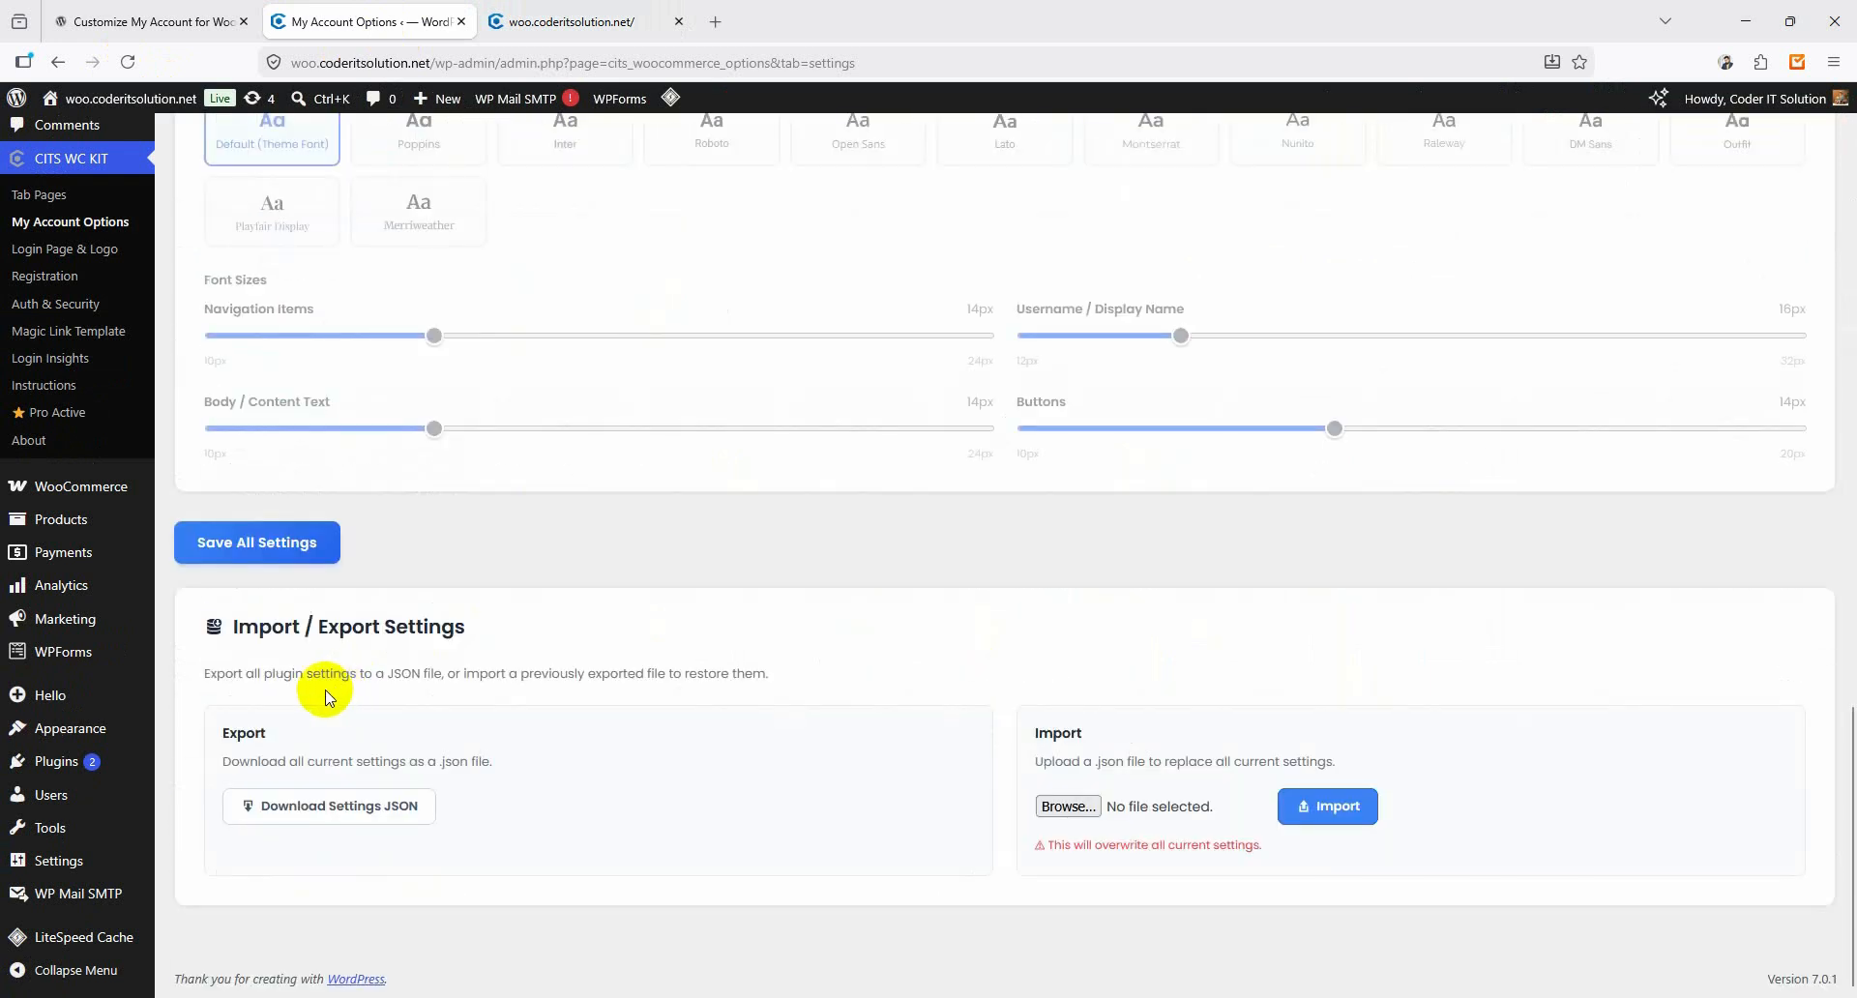
click(260, 544)
Reload the My account page and review the Gradient style's sidebar, avatar and dashboard cards against the plugin settings.
click(543, 22)
click(128, 62)
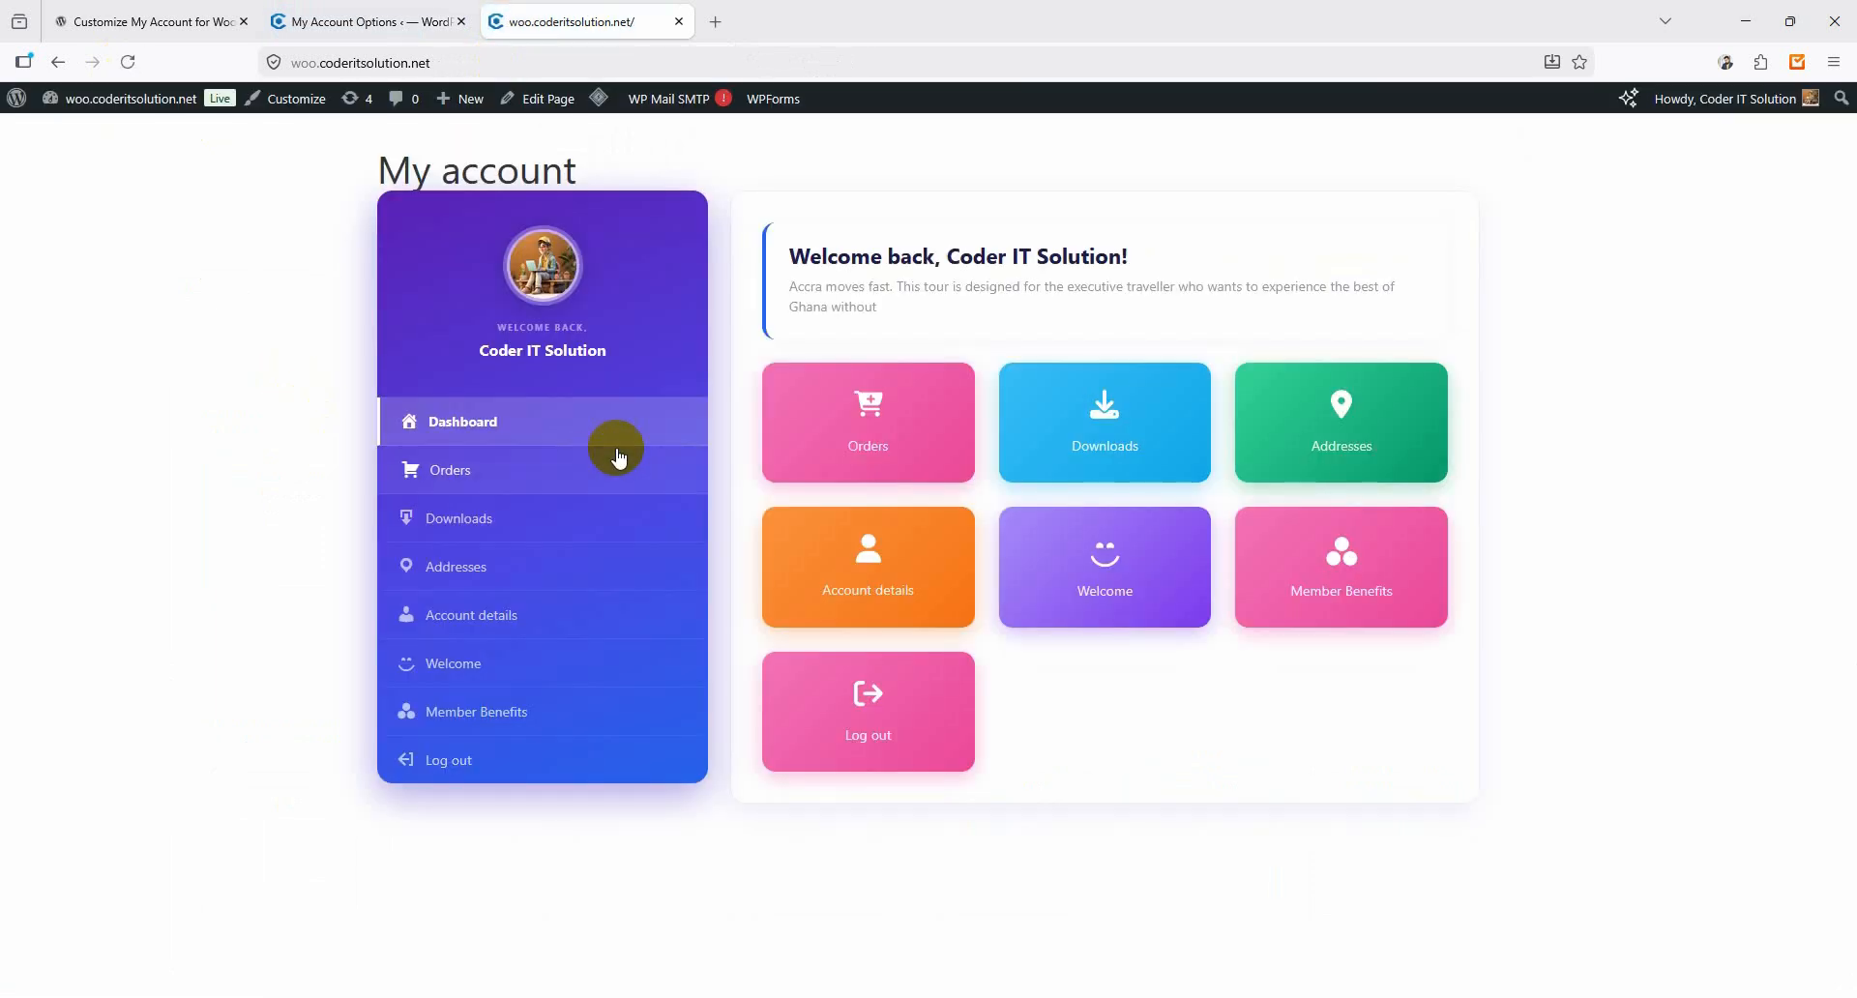
click(367, 20)
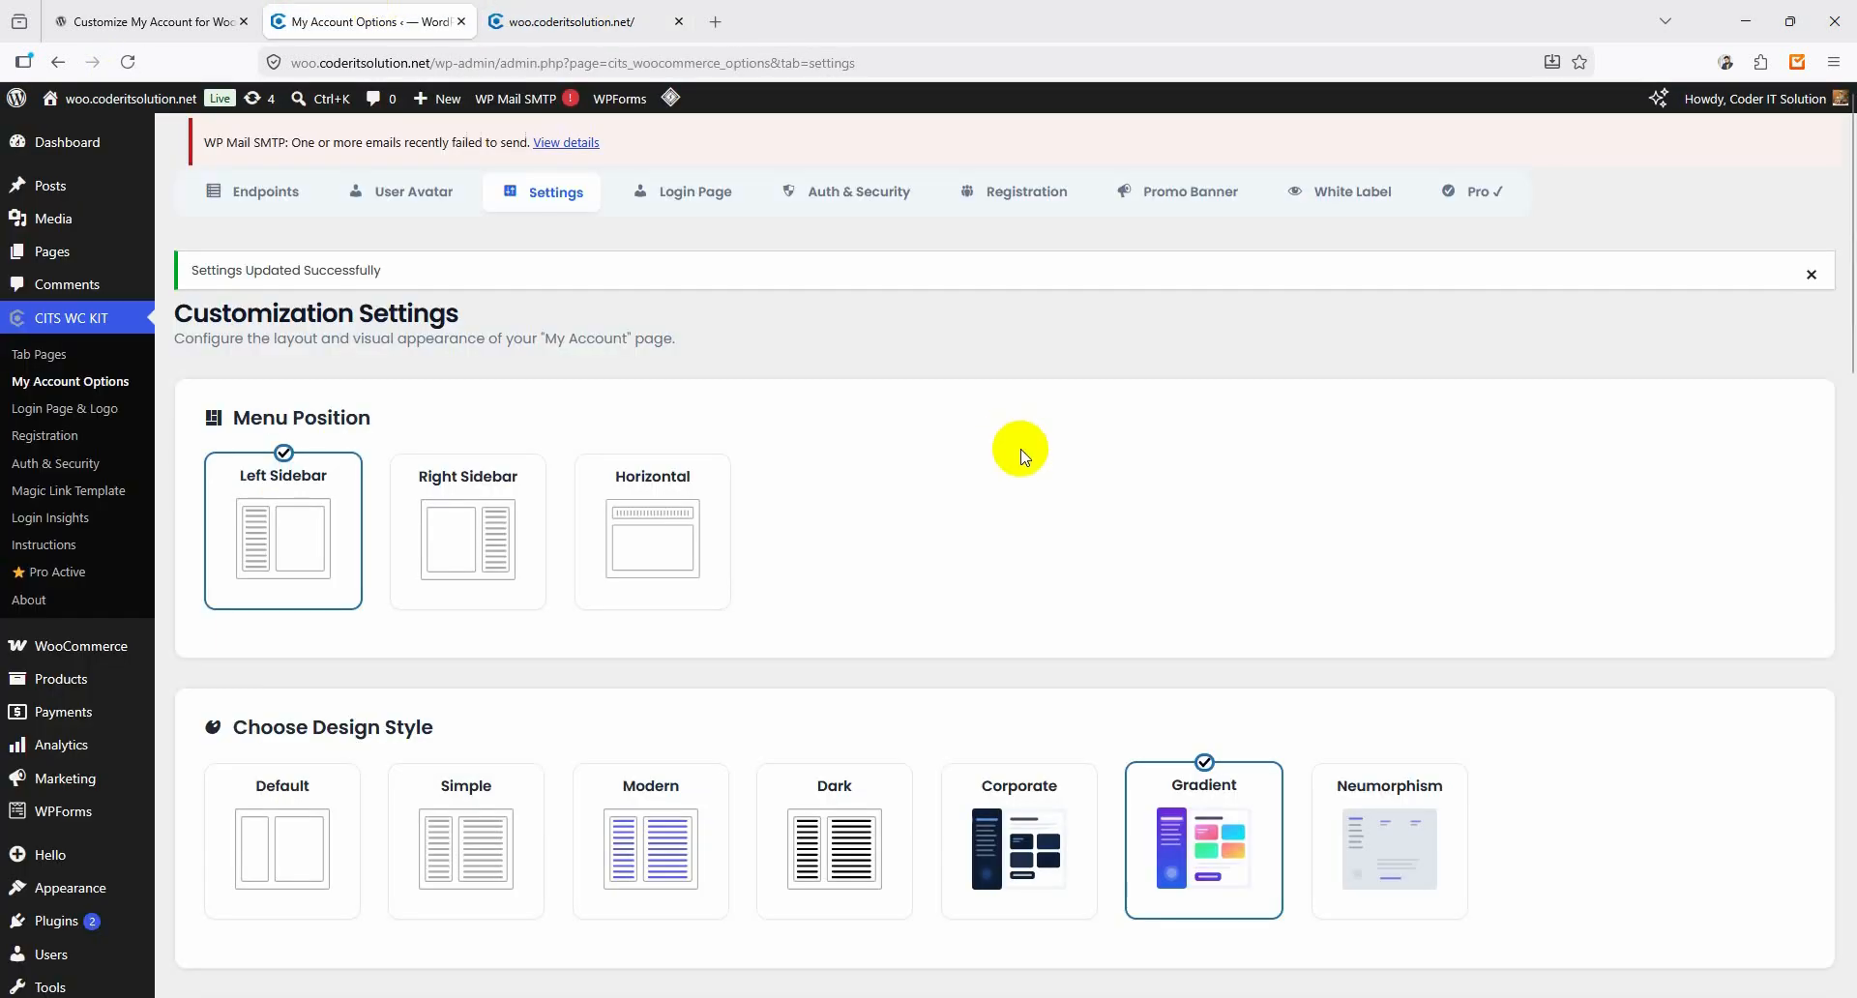
scroll(674, 451, down, 4)
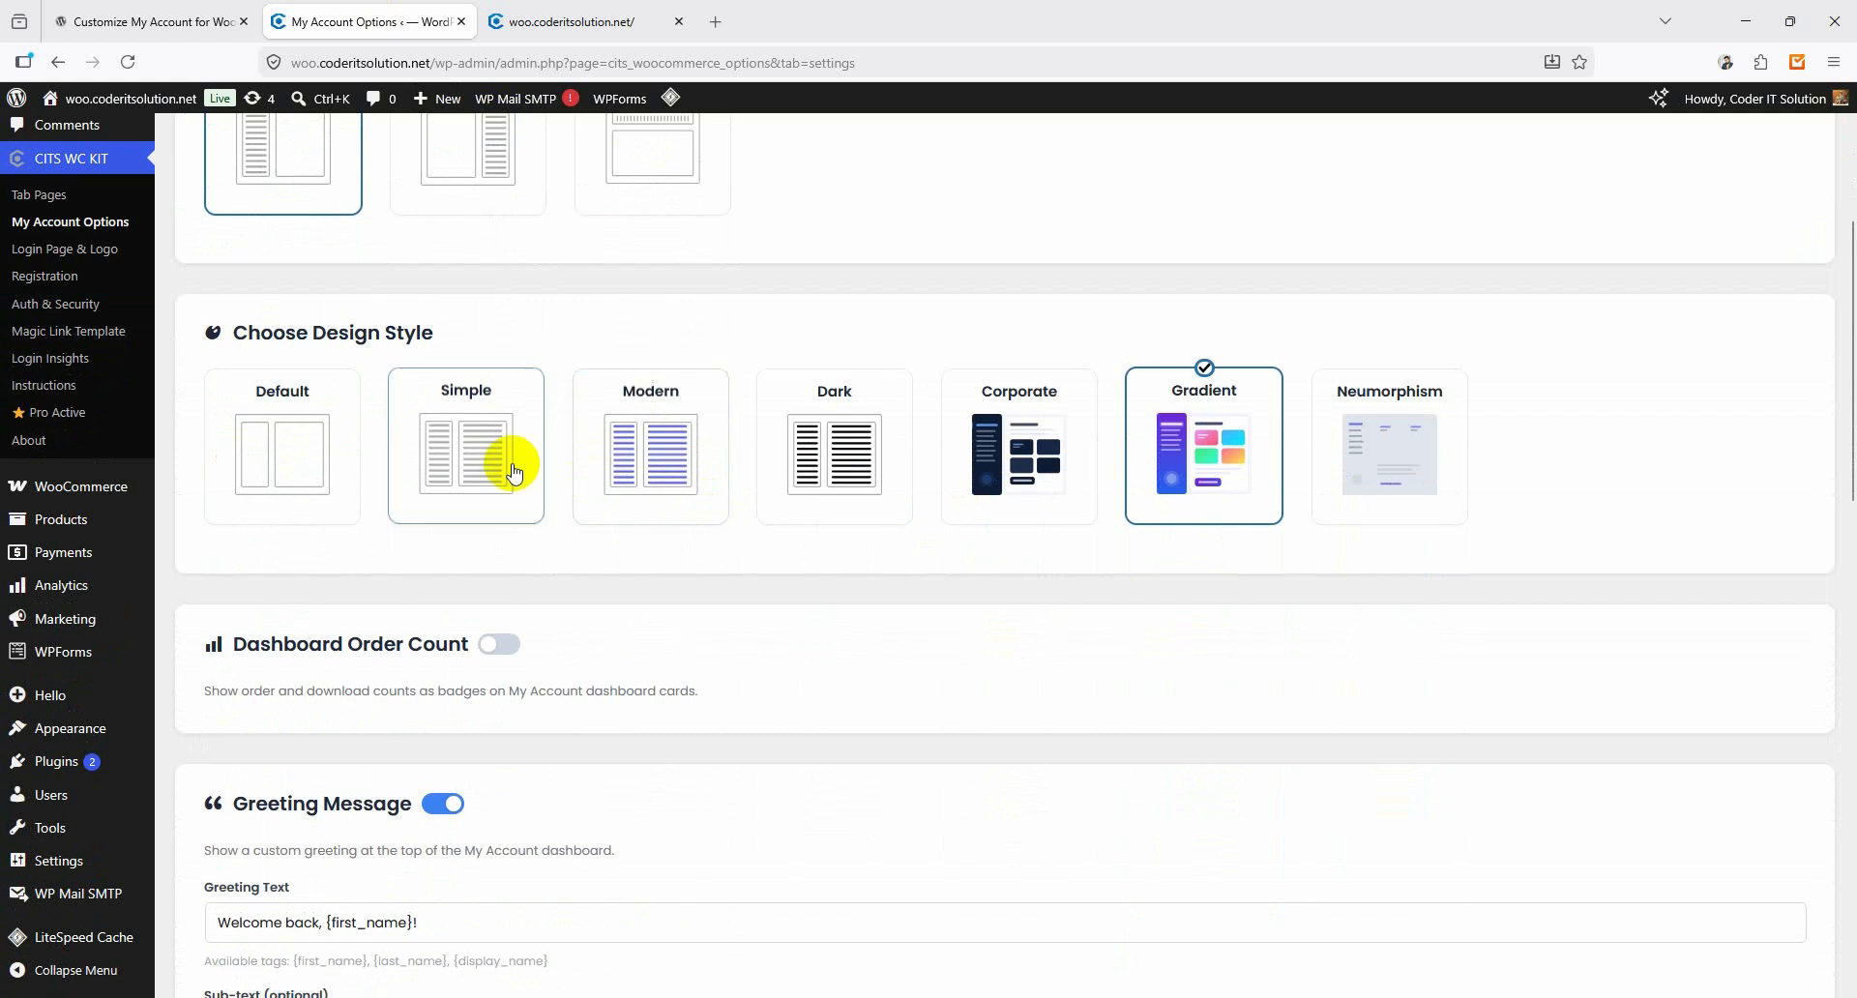
scroll(416, 425, up, 4)
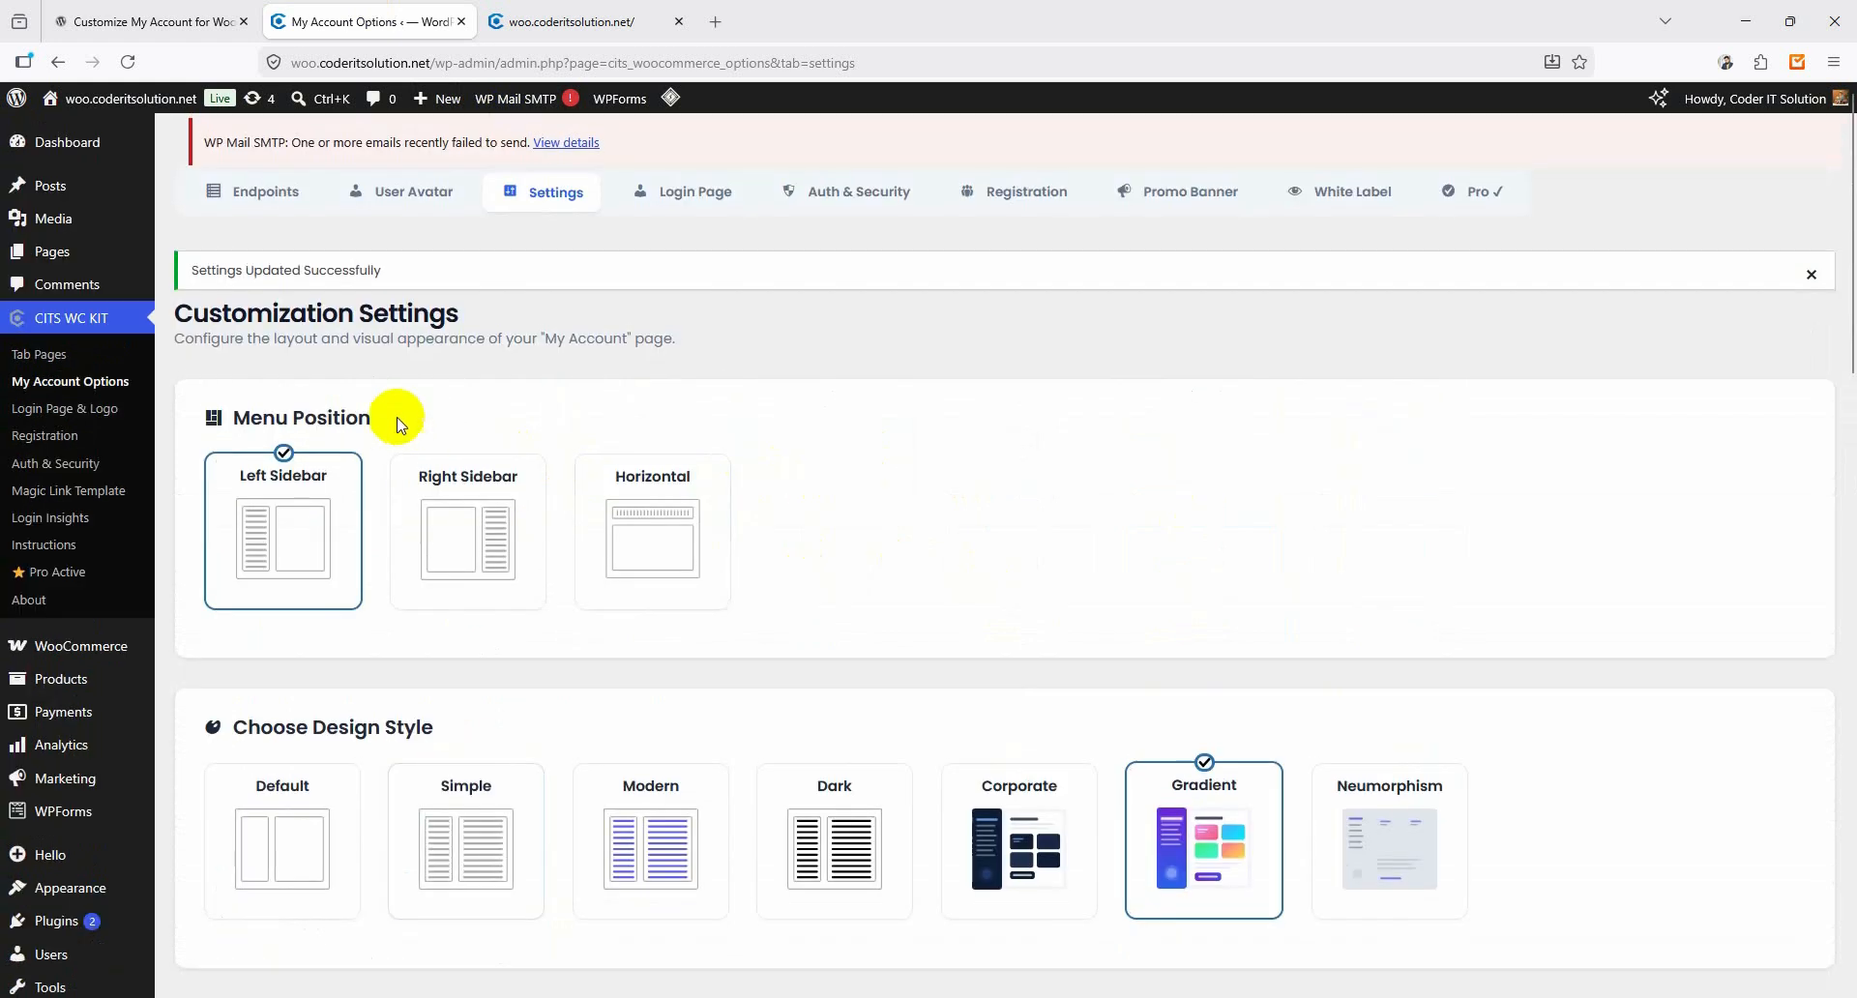
click(532, 20)
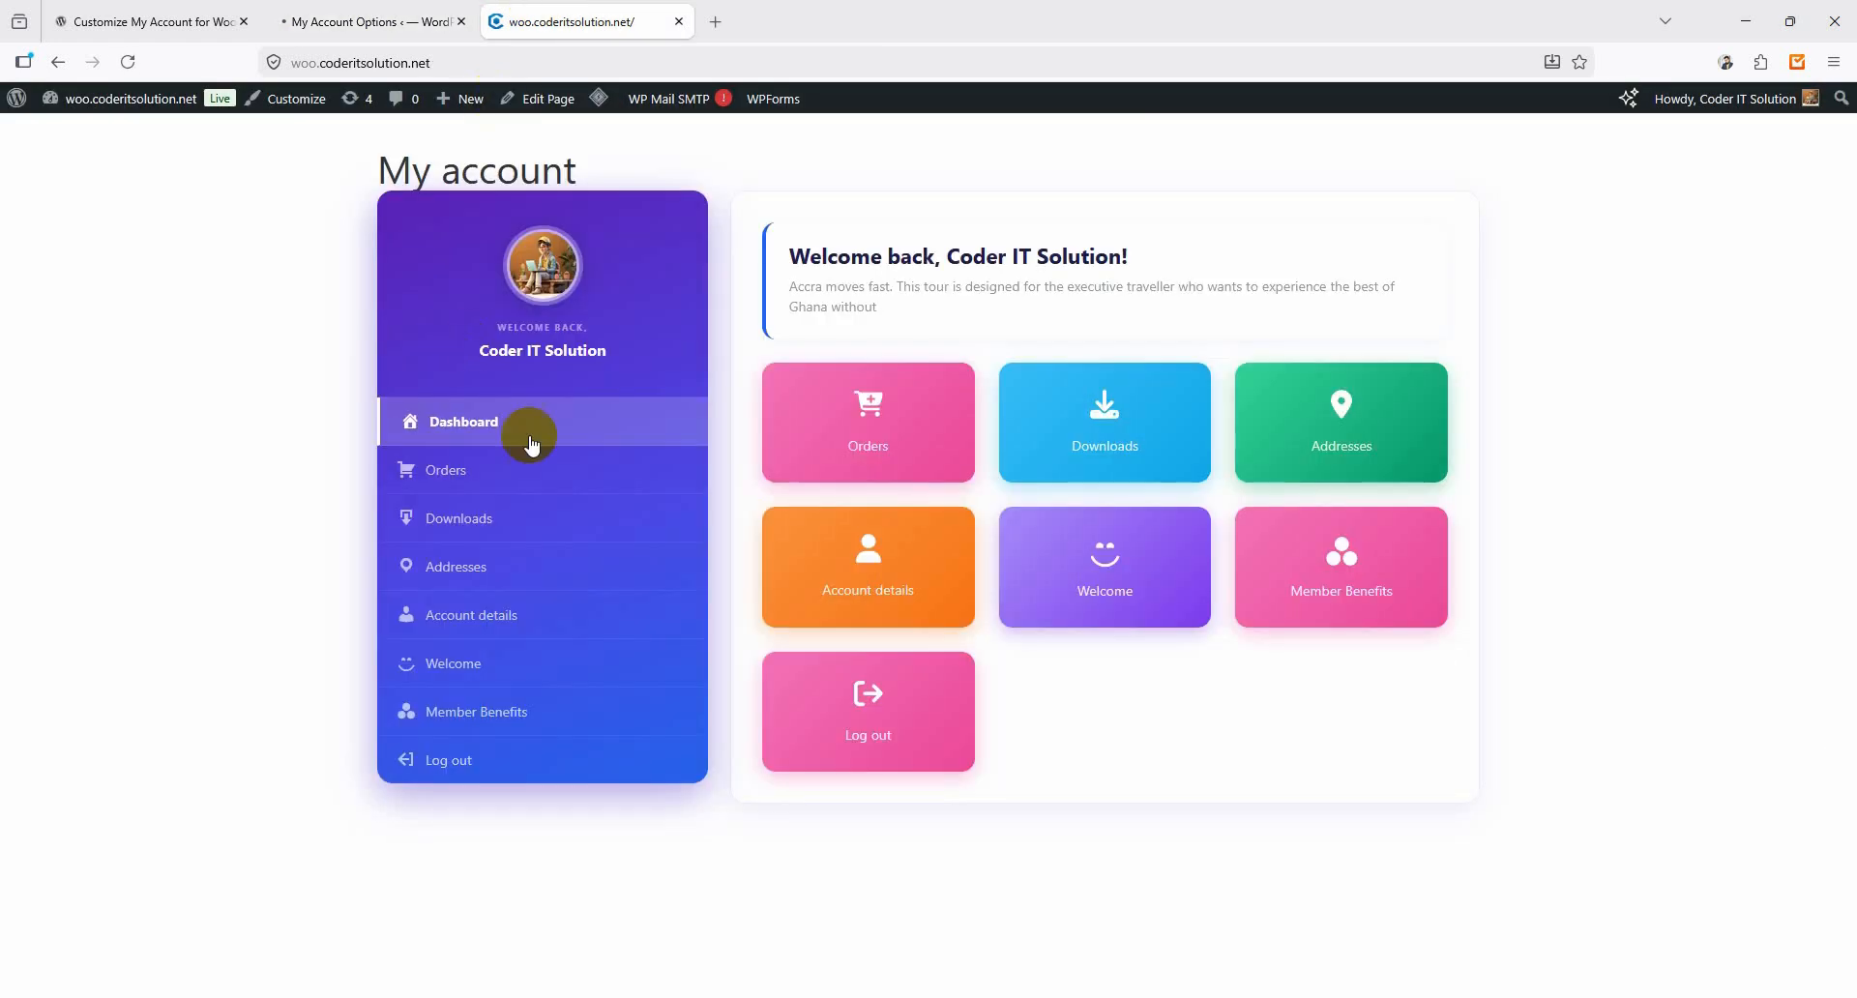
click(535, 326)
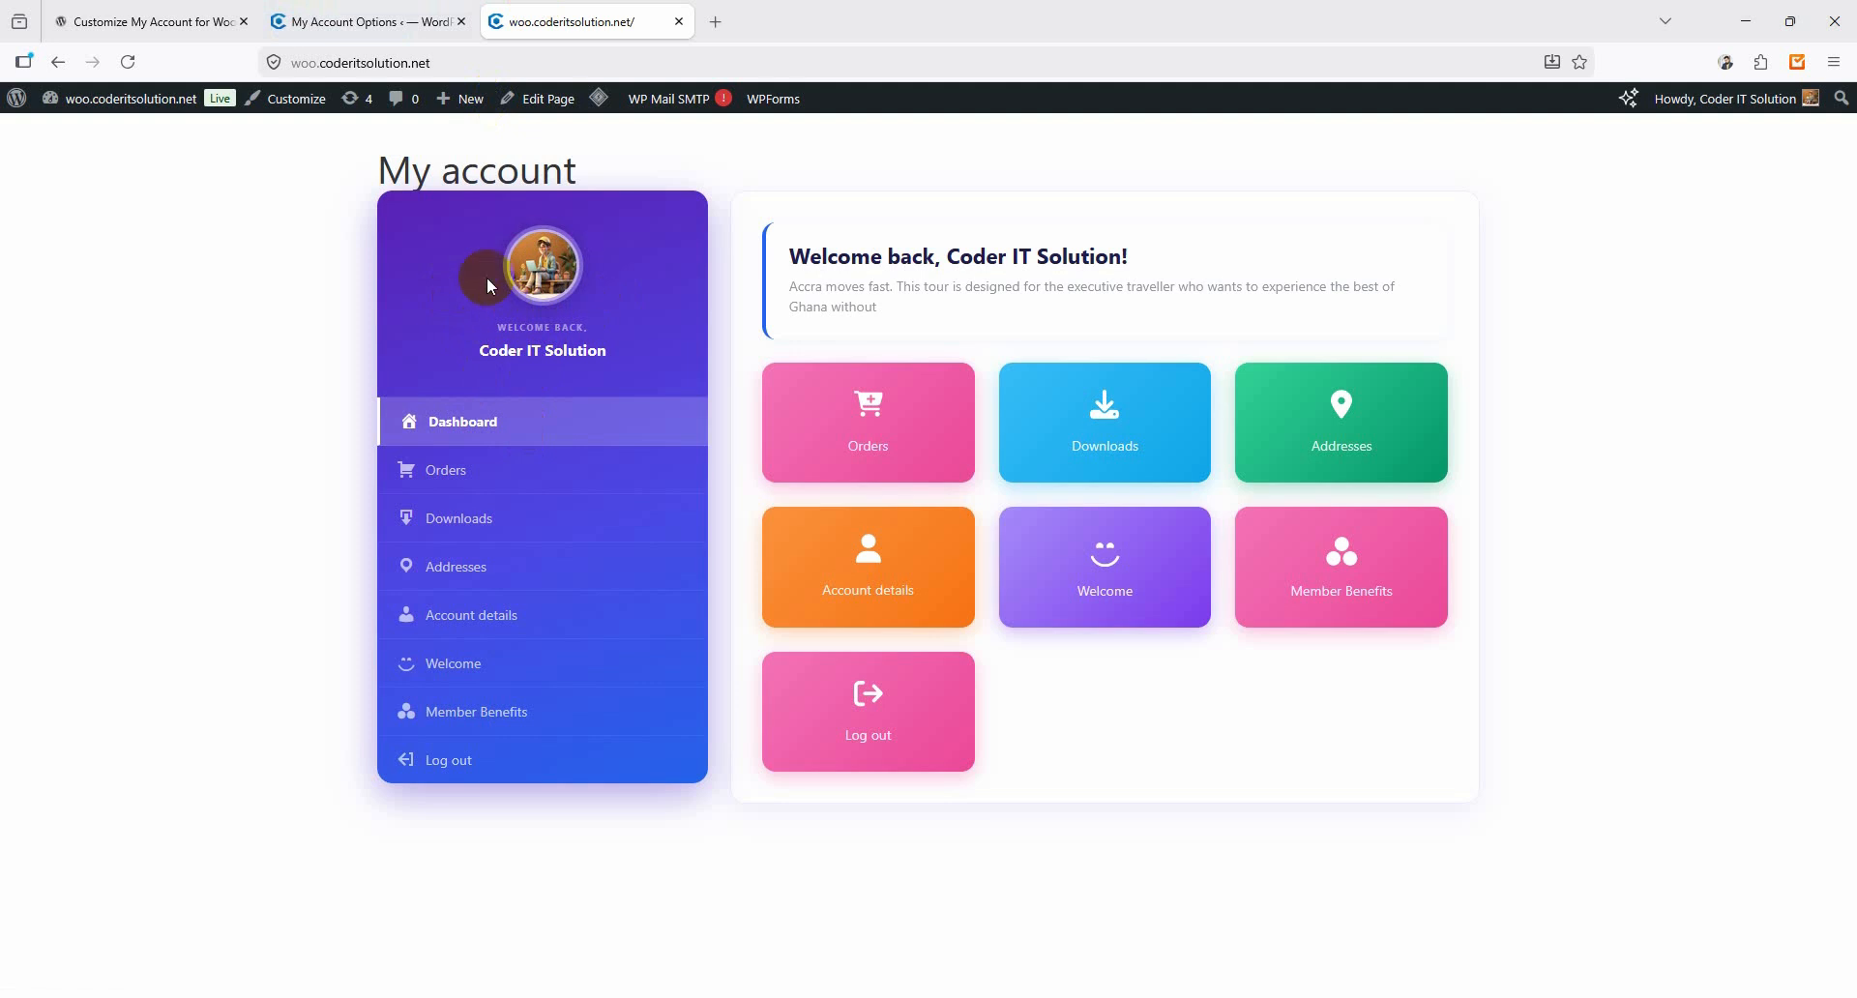
In the User Avatar settings, try switching Display avatar off and on again, and allow users to upload an avatar.
click(364, 20)
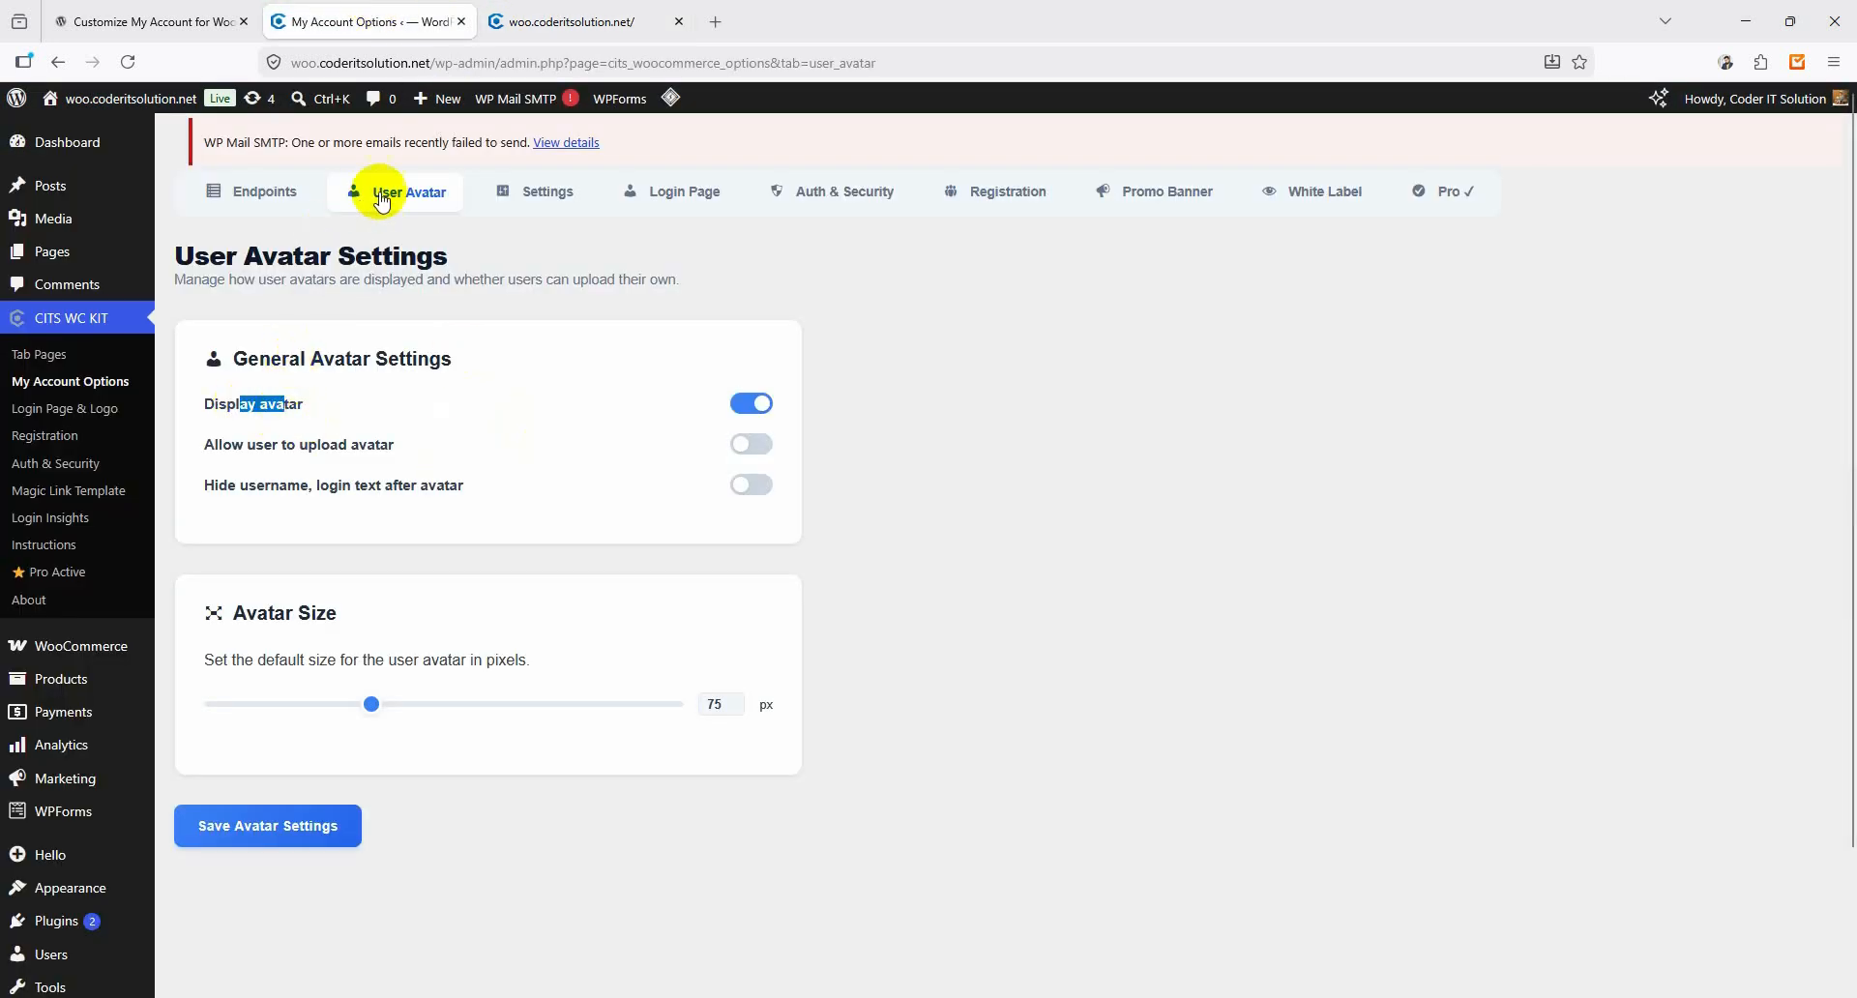
click(306, 410)
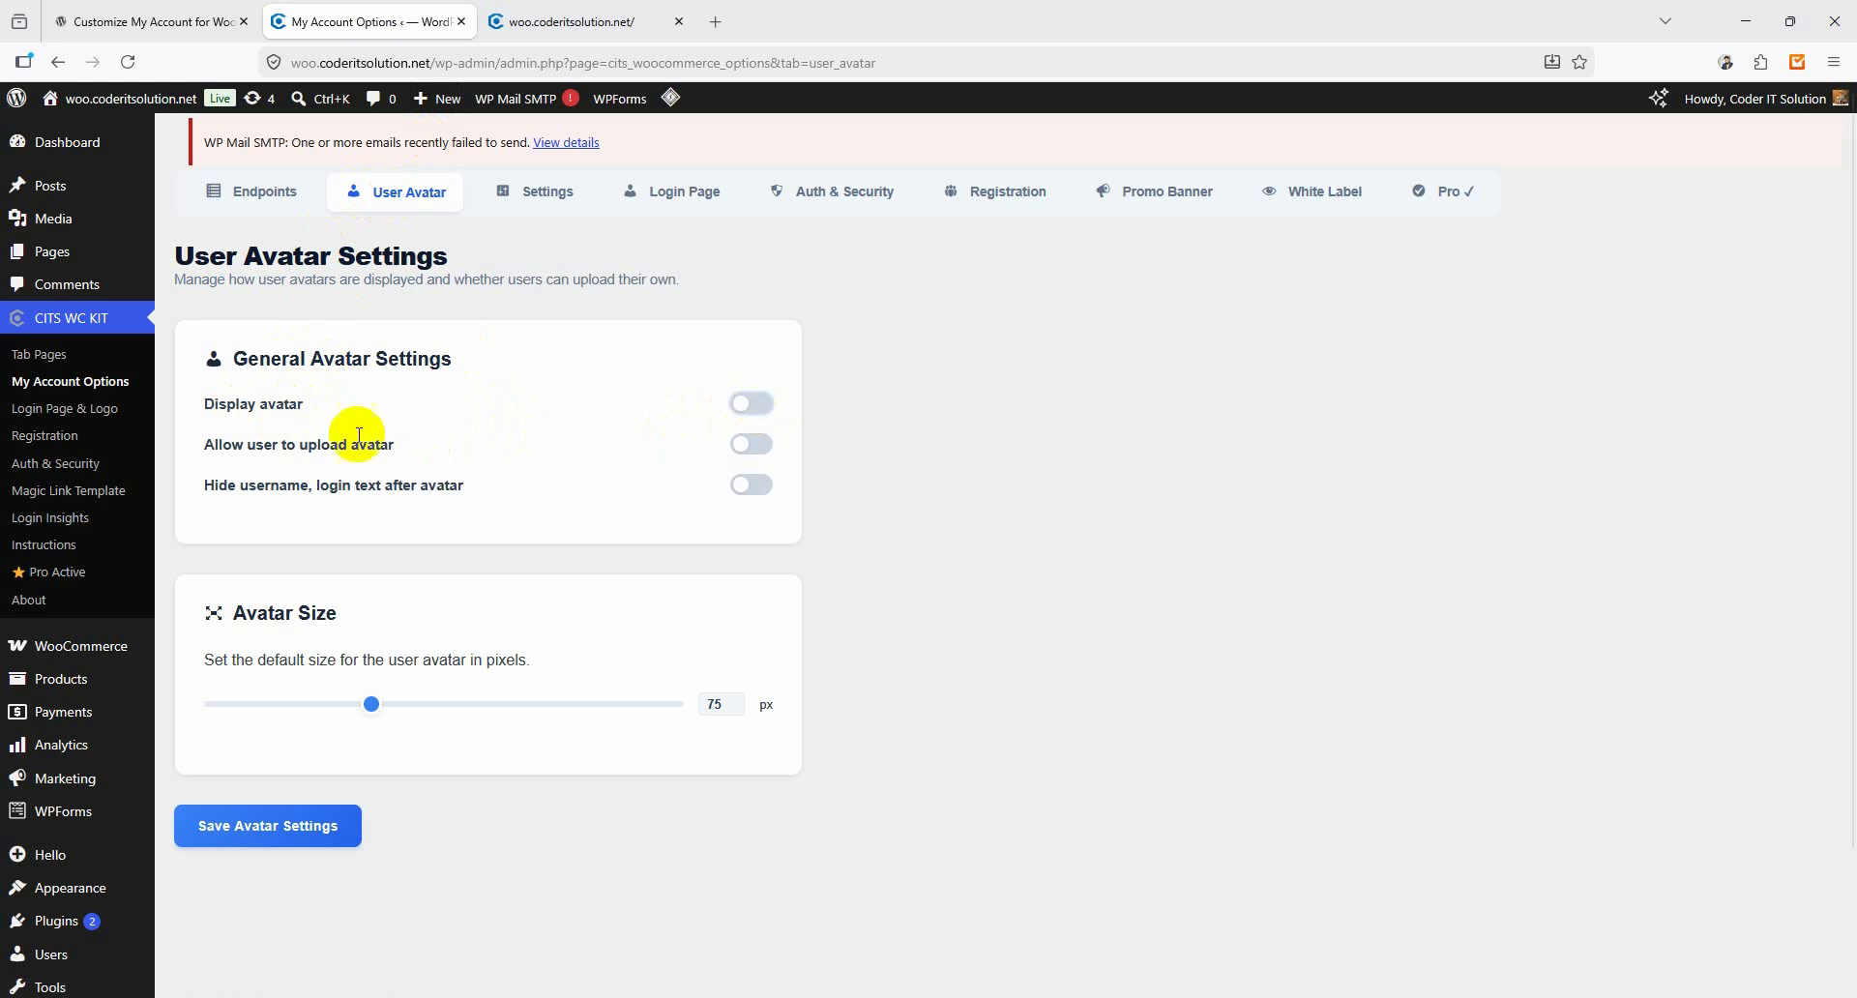
click(562, 21)
click(404, 13)
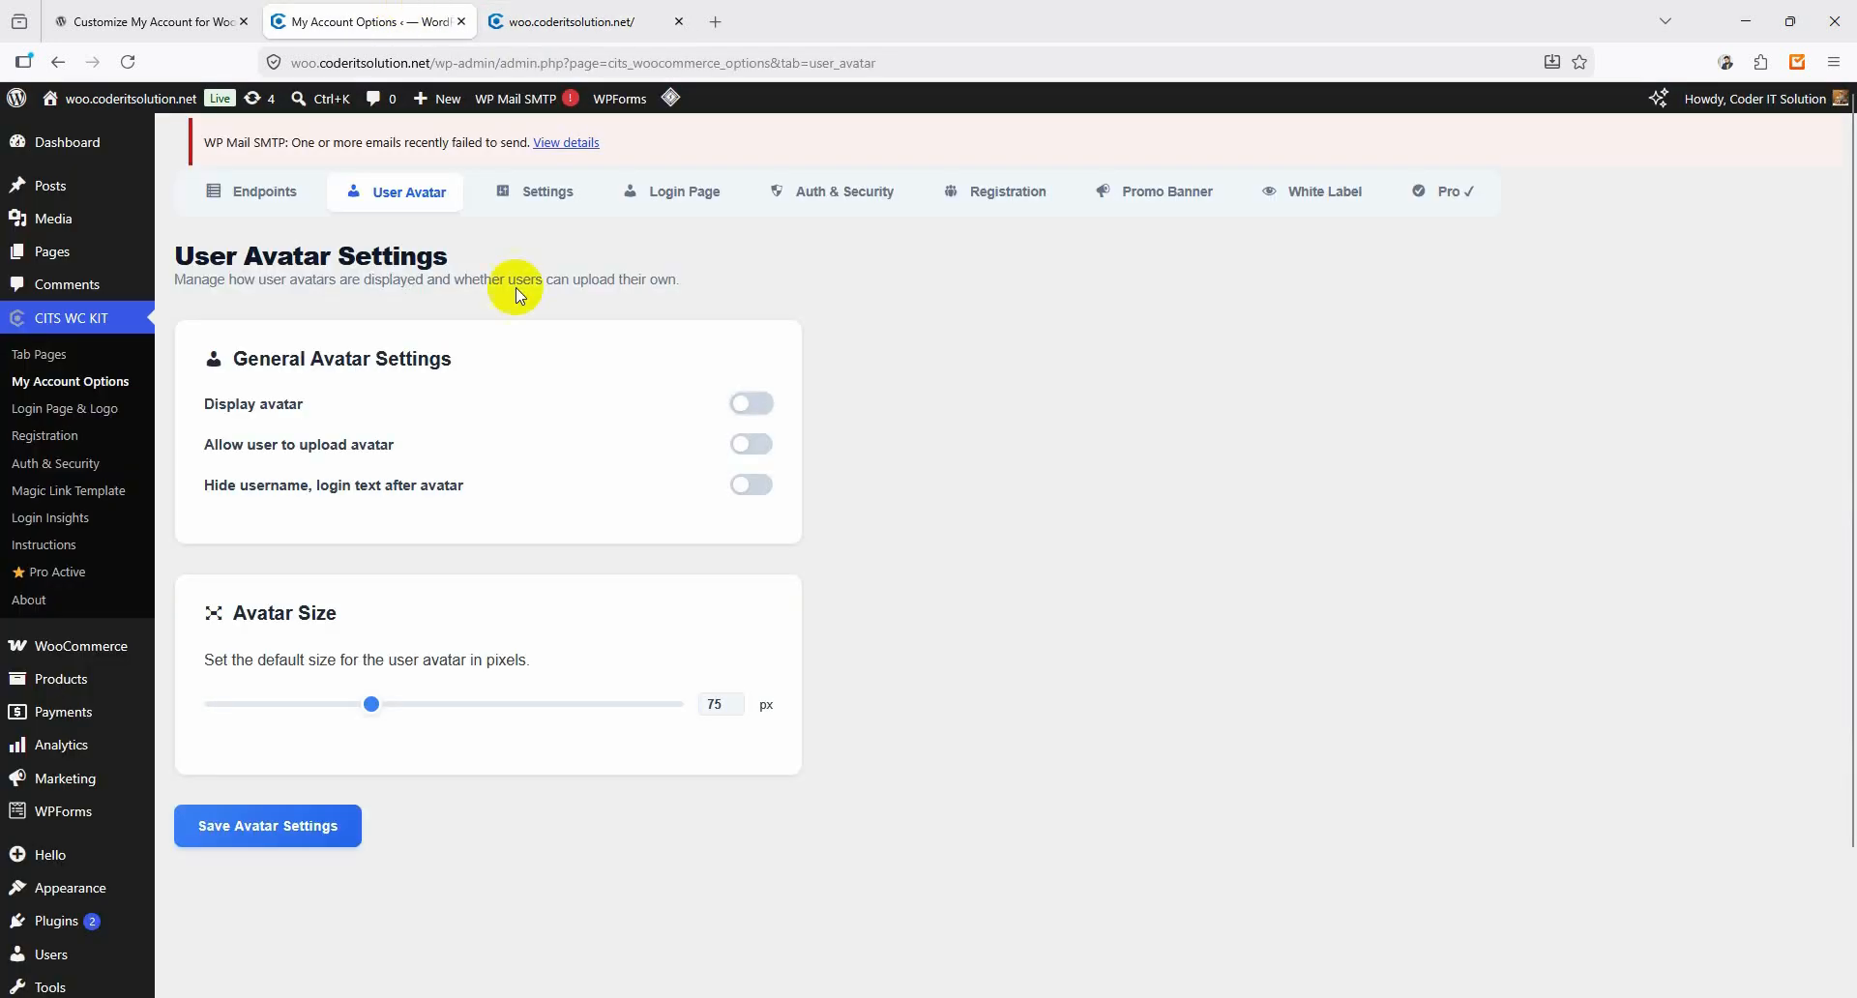
click(751, 403)
click(752, 443)
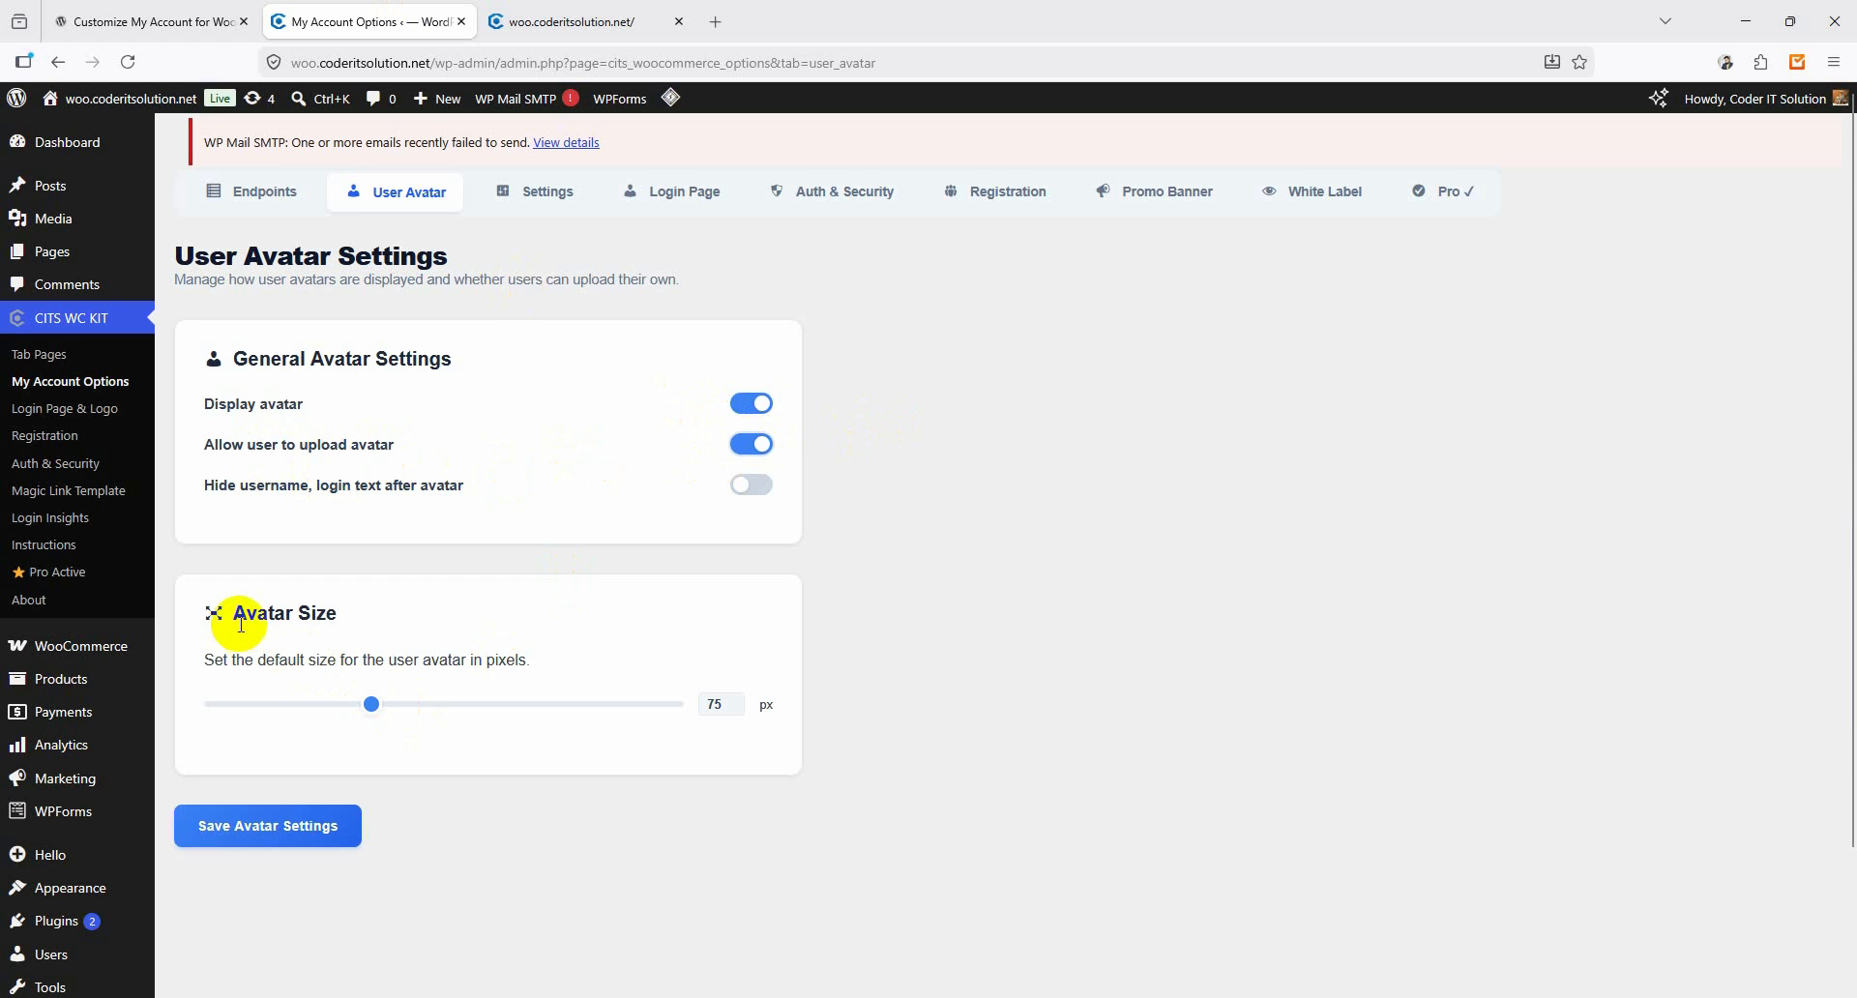
Set the avatar size to 120 px, save the avatar settings and reload the My account page.
drag(388, 713, 489, 712)
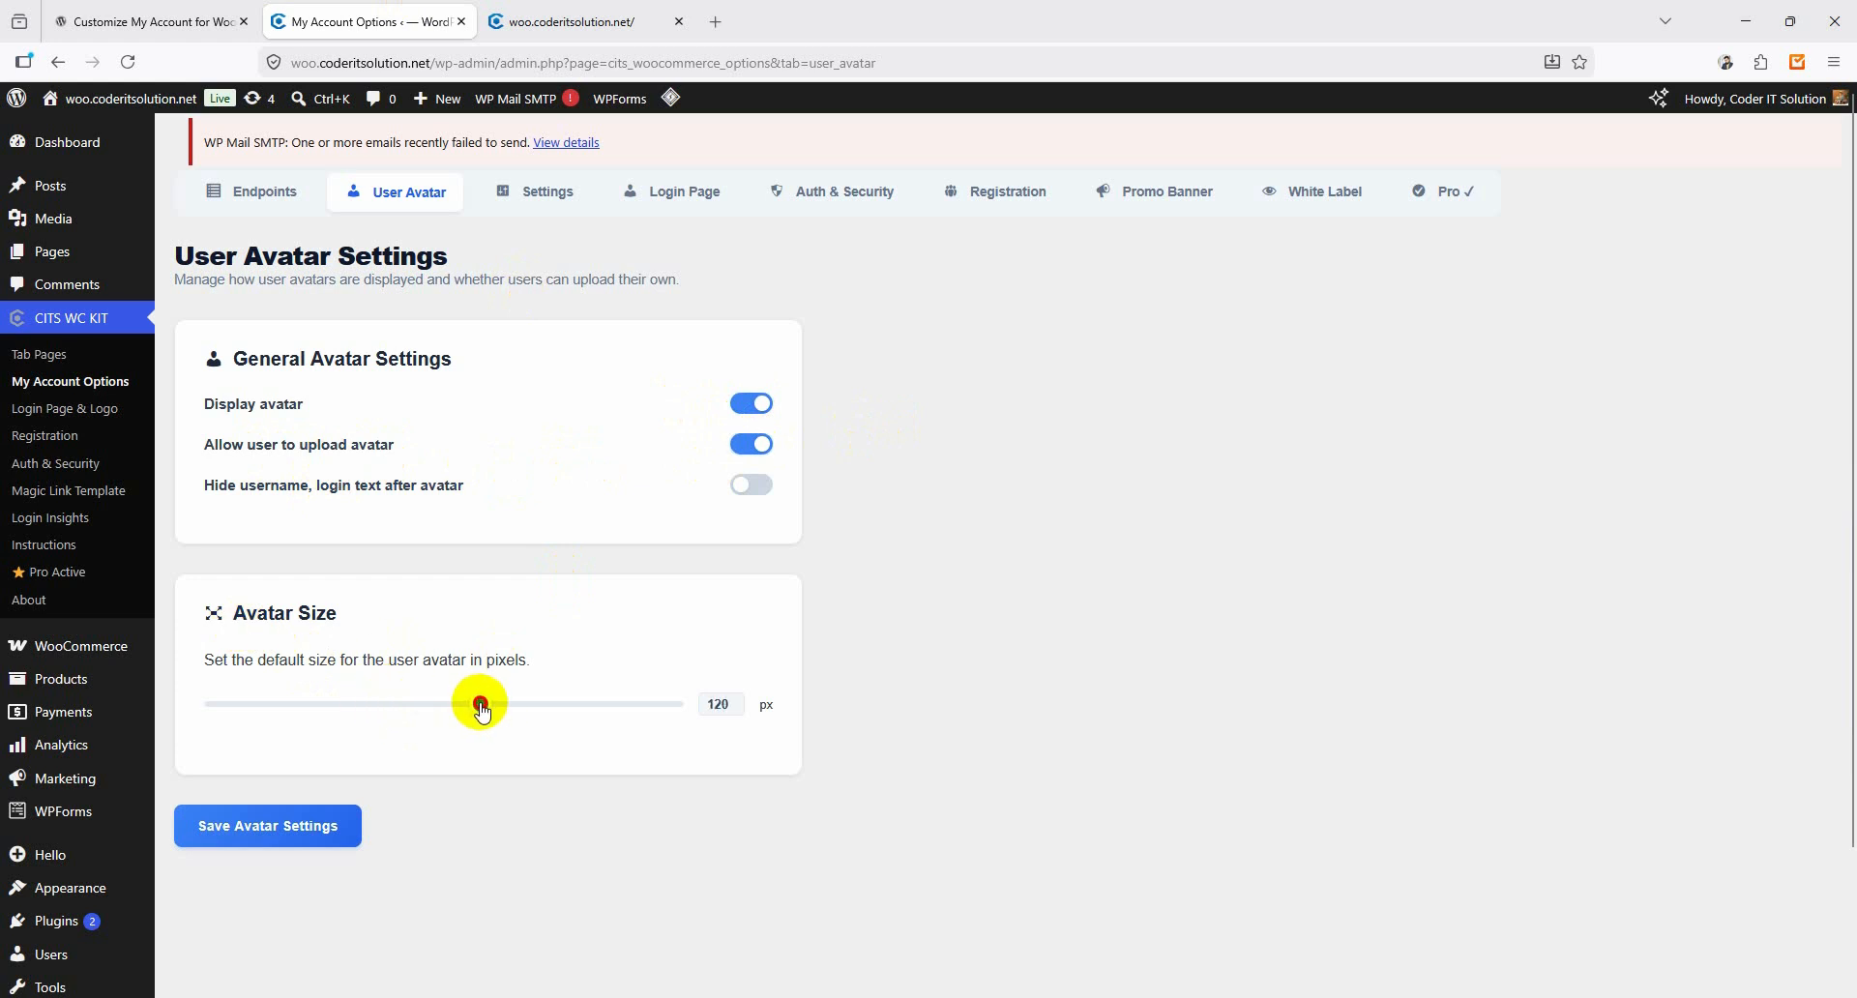
click(319, 813)
click(561, 22)
click(128, 62)
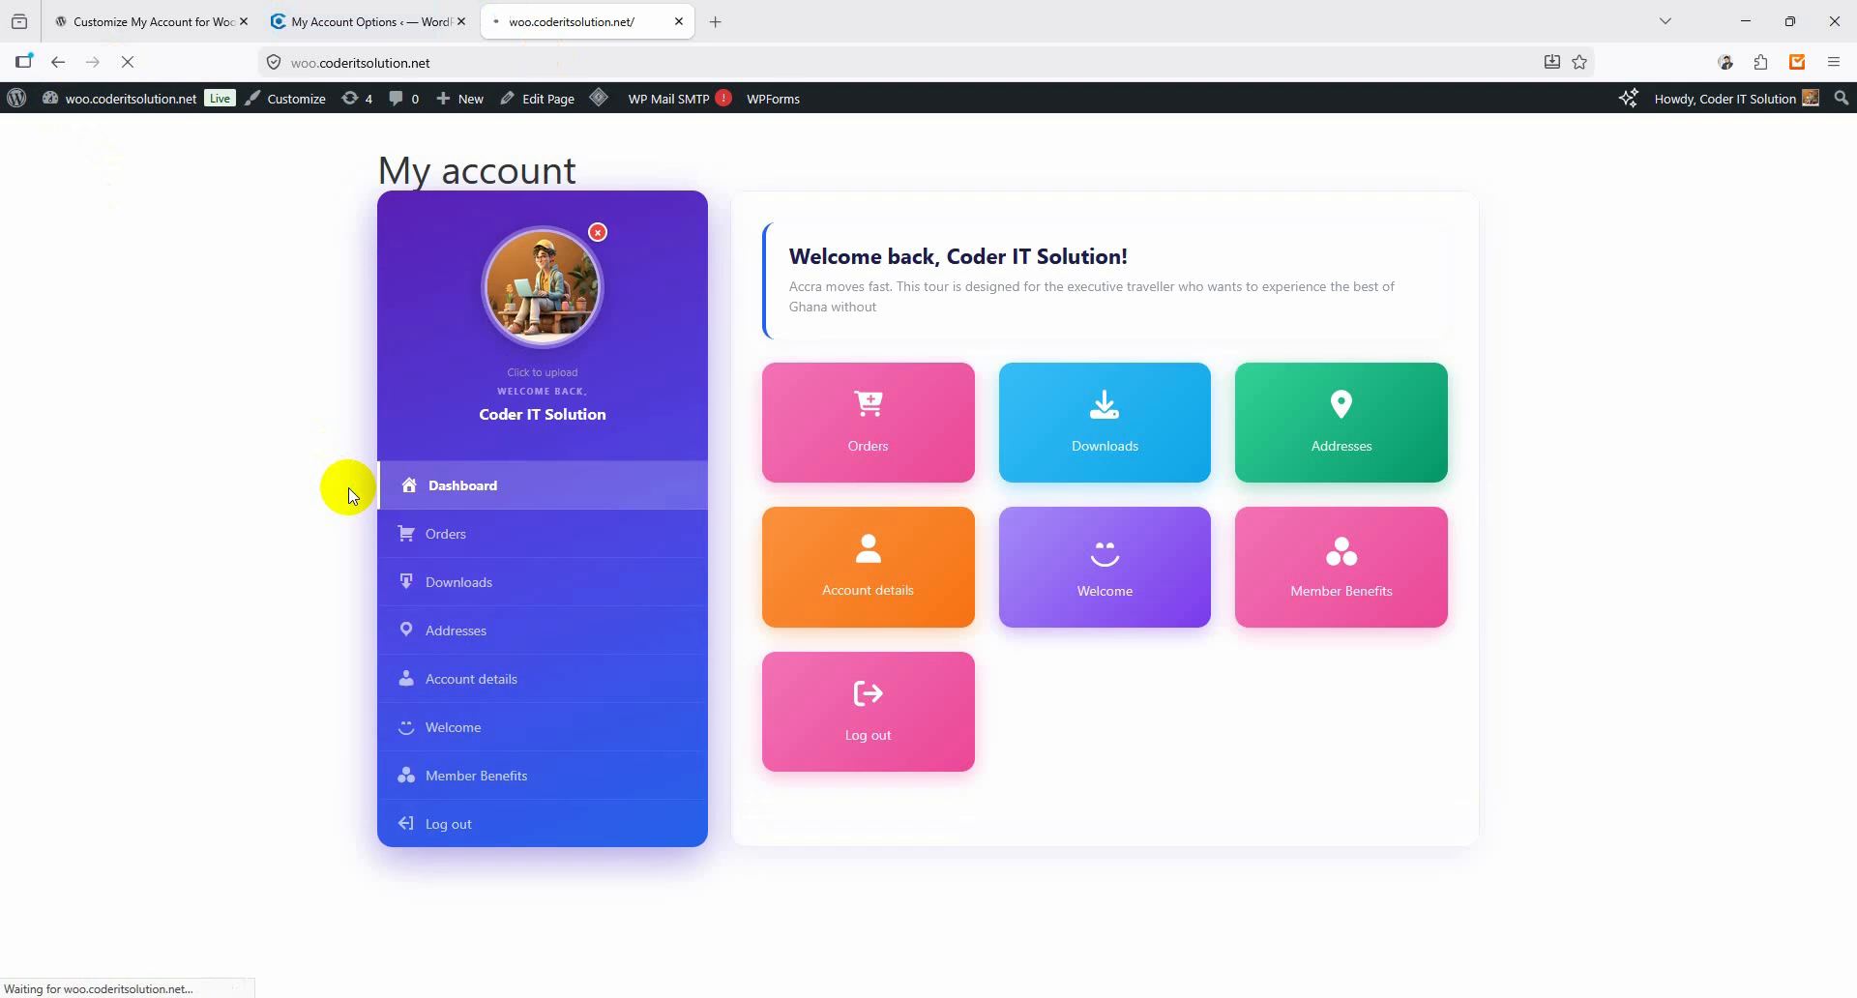
Open the file upload dialog from the avatar on the My account page and cancel it without choosing a file.
click(547, 288)
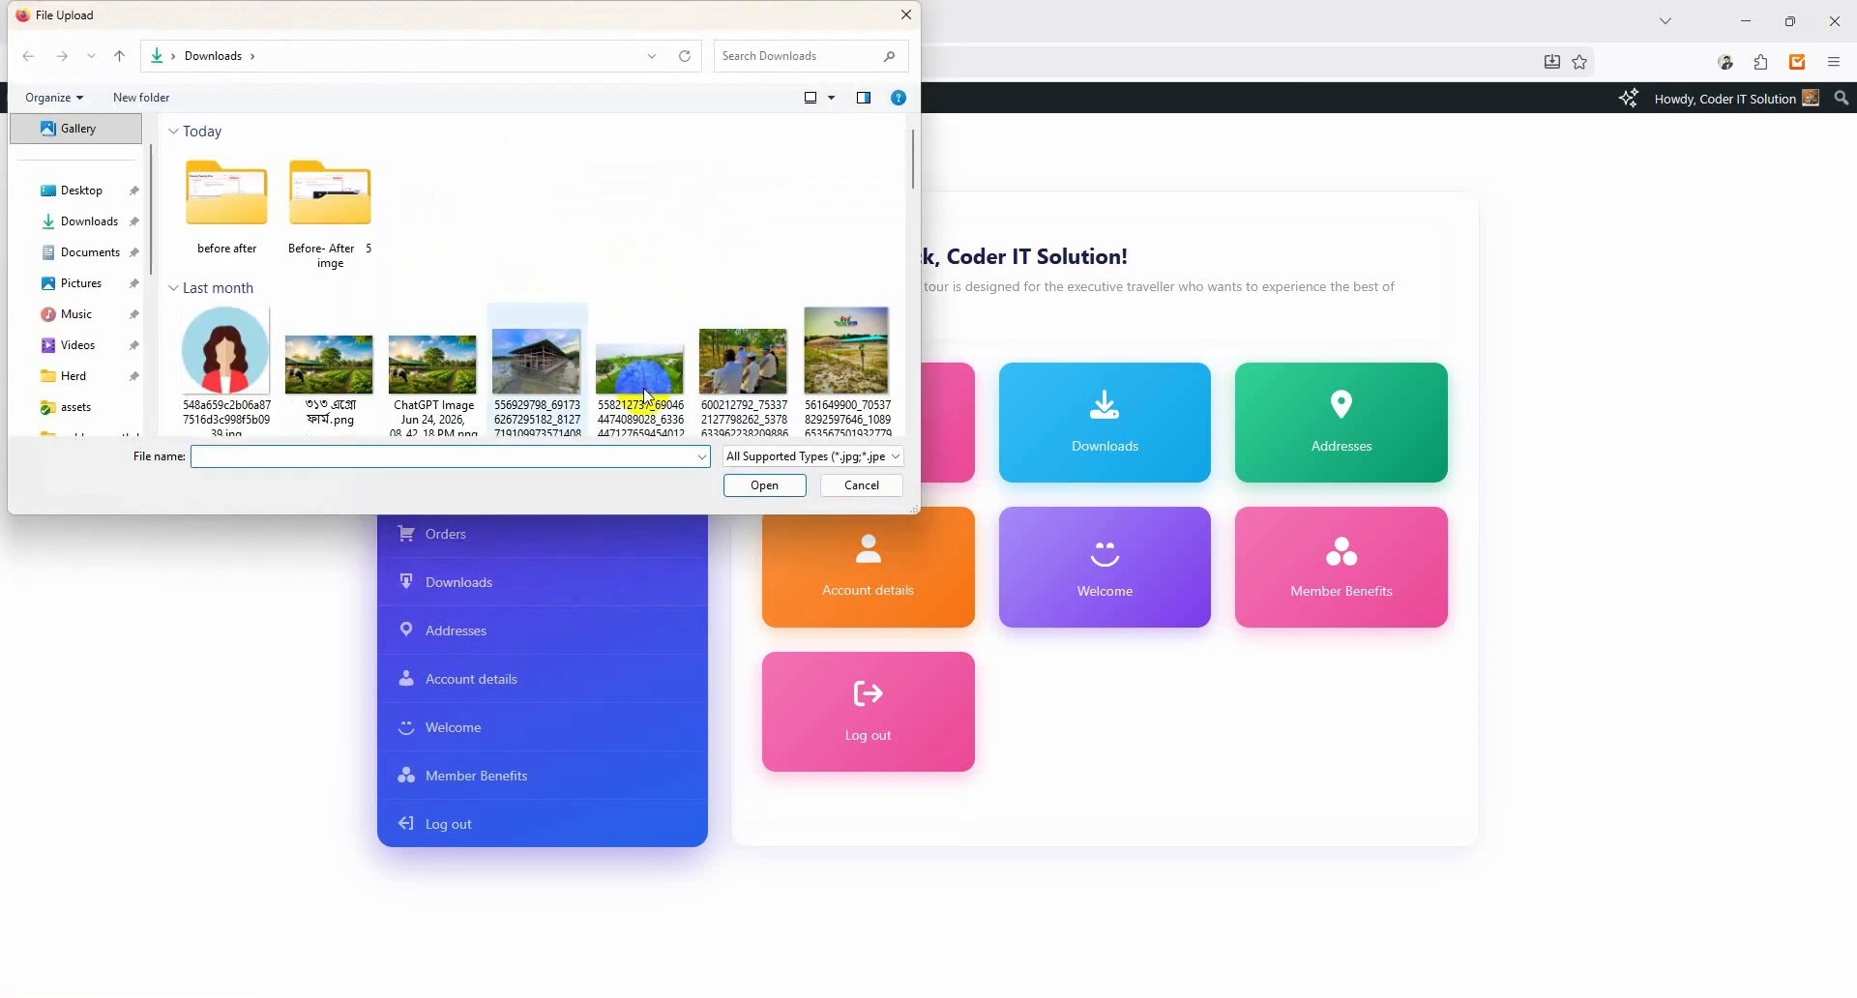
click(854, 482)
drag(488, 374, 575, 401)
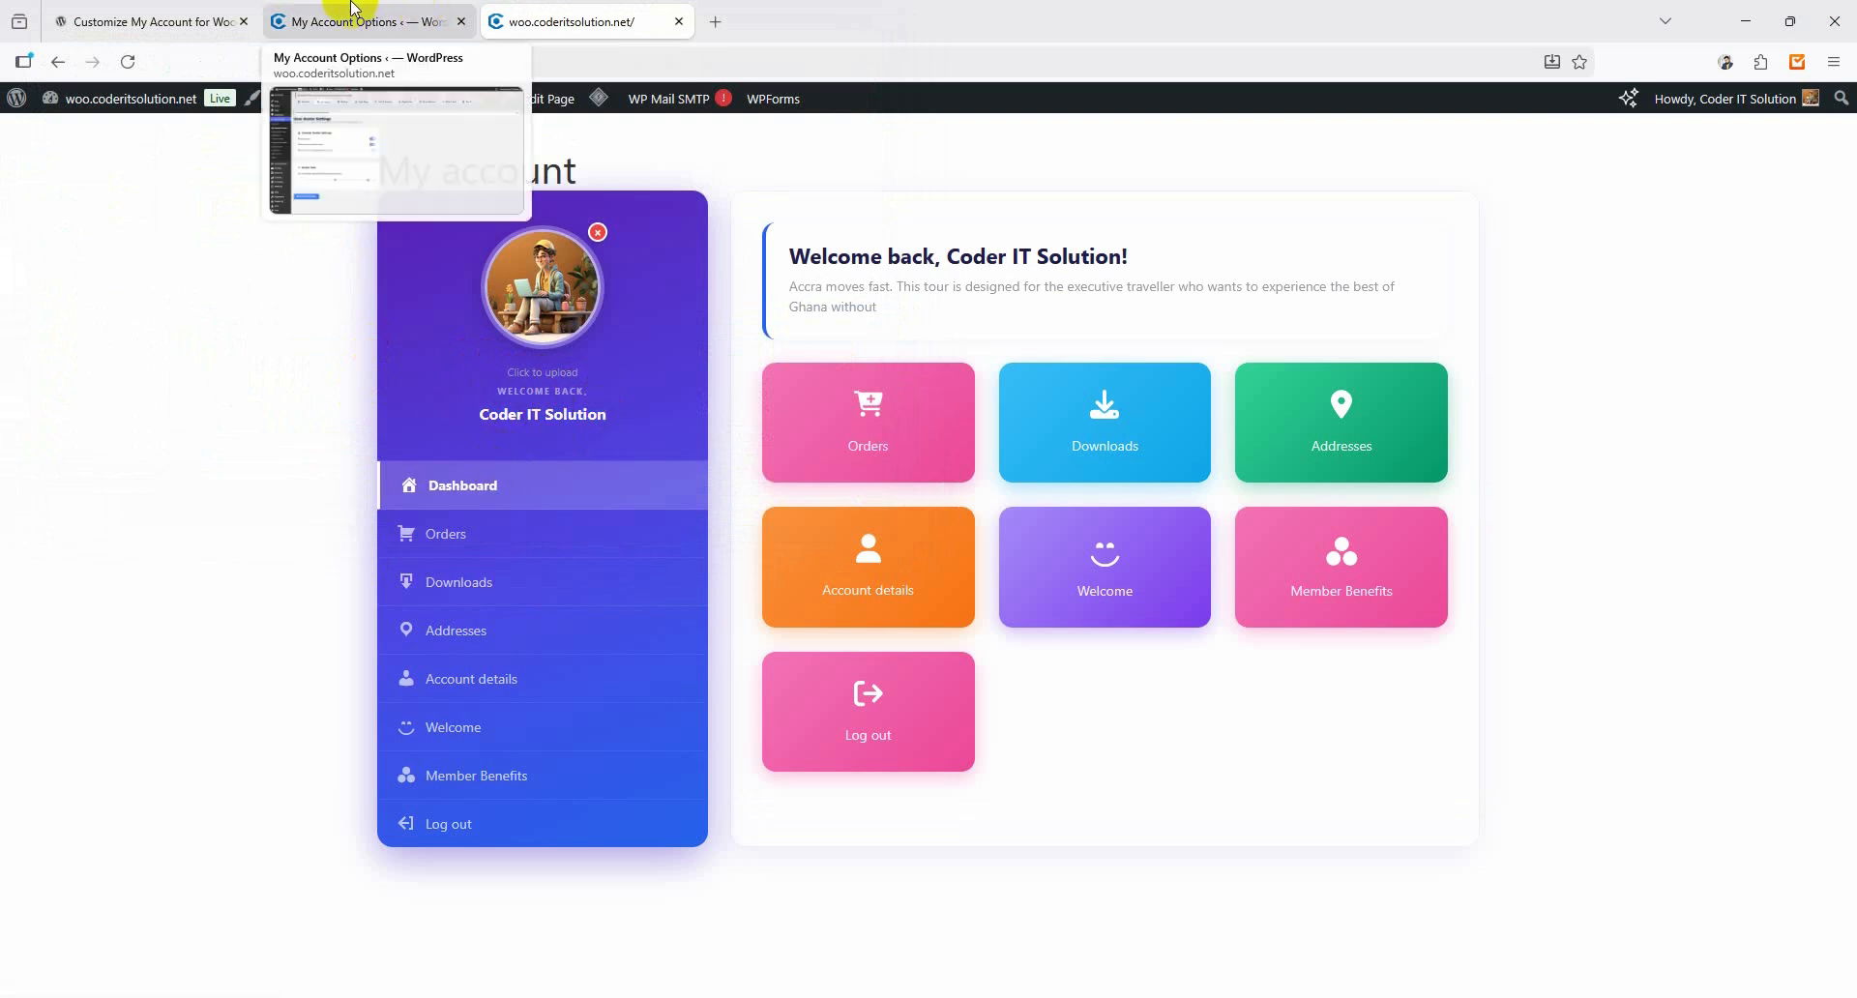
Review how the Orders list, an order's details, the Addresses page and the Account details form look in the Gradient style.
click(520, 531)
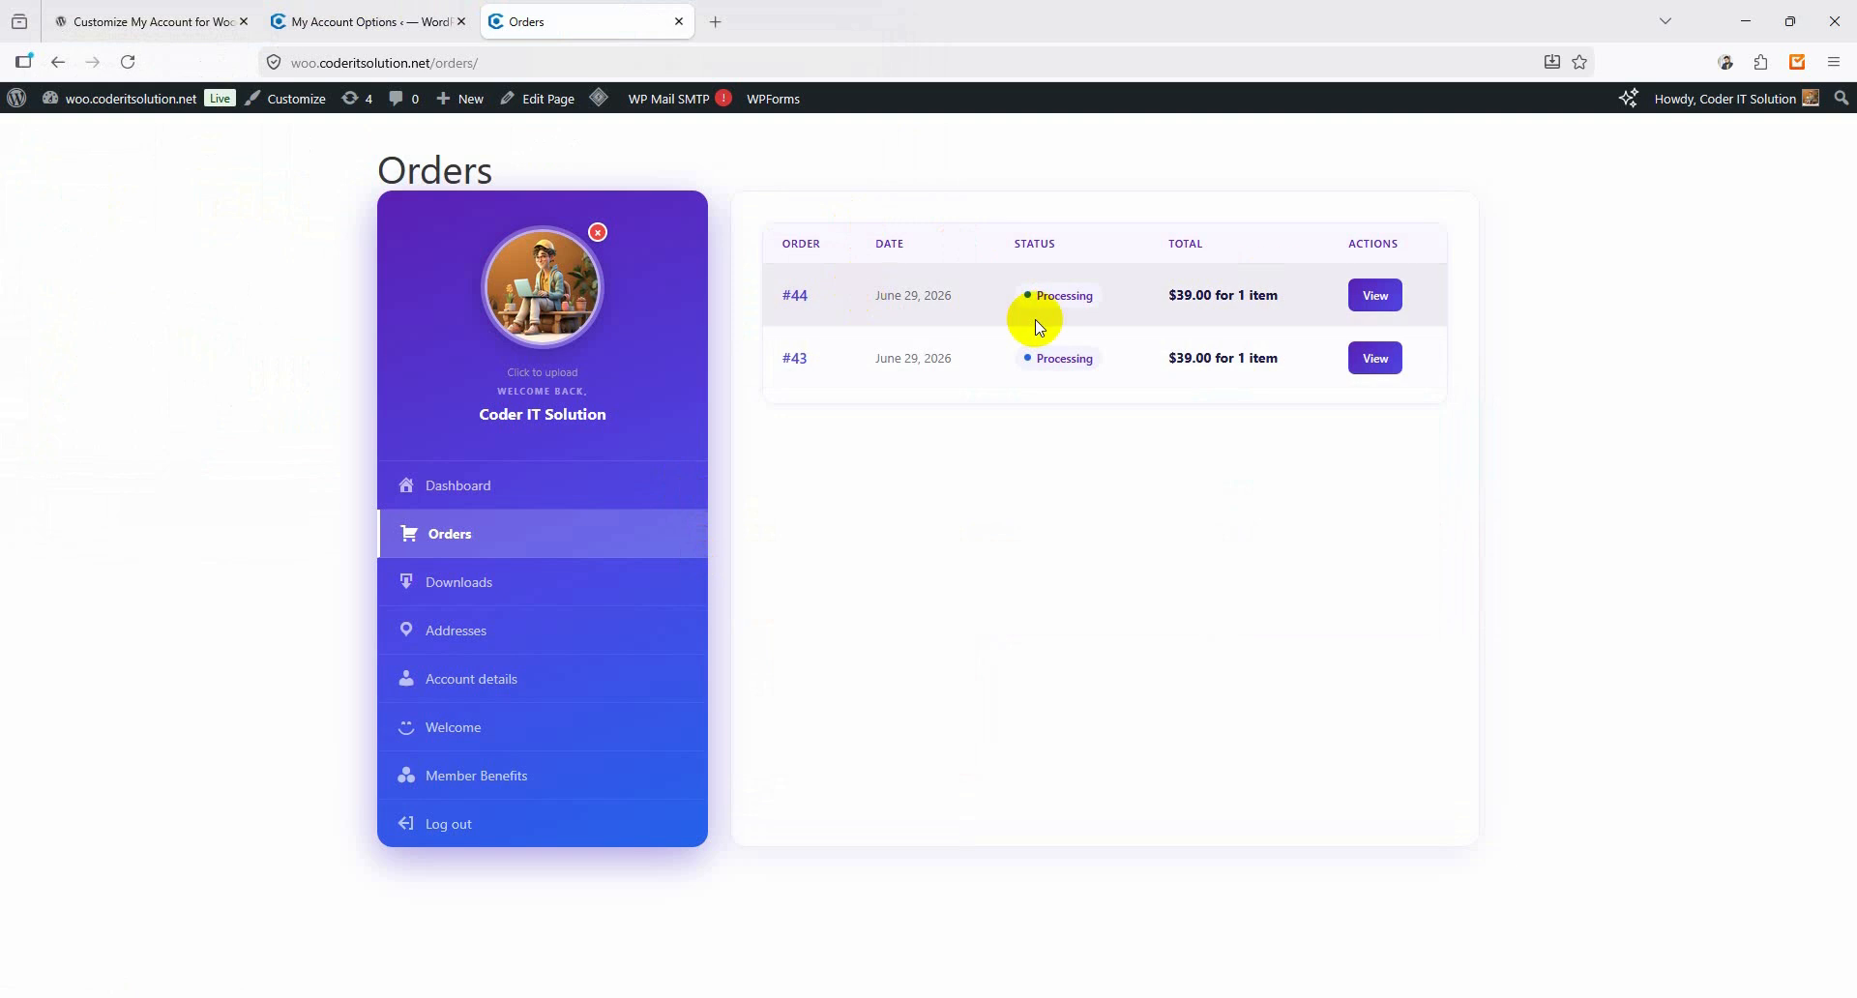
click(468, 583)
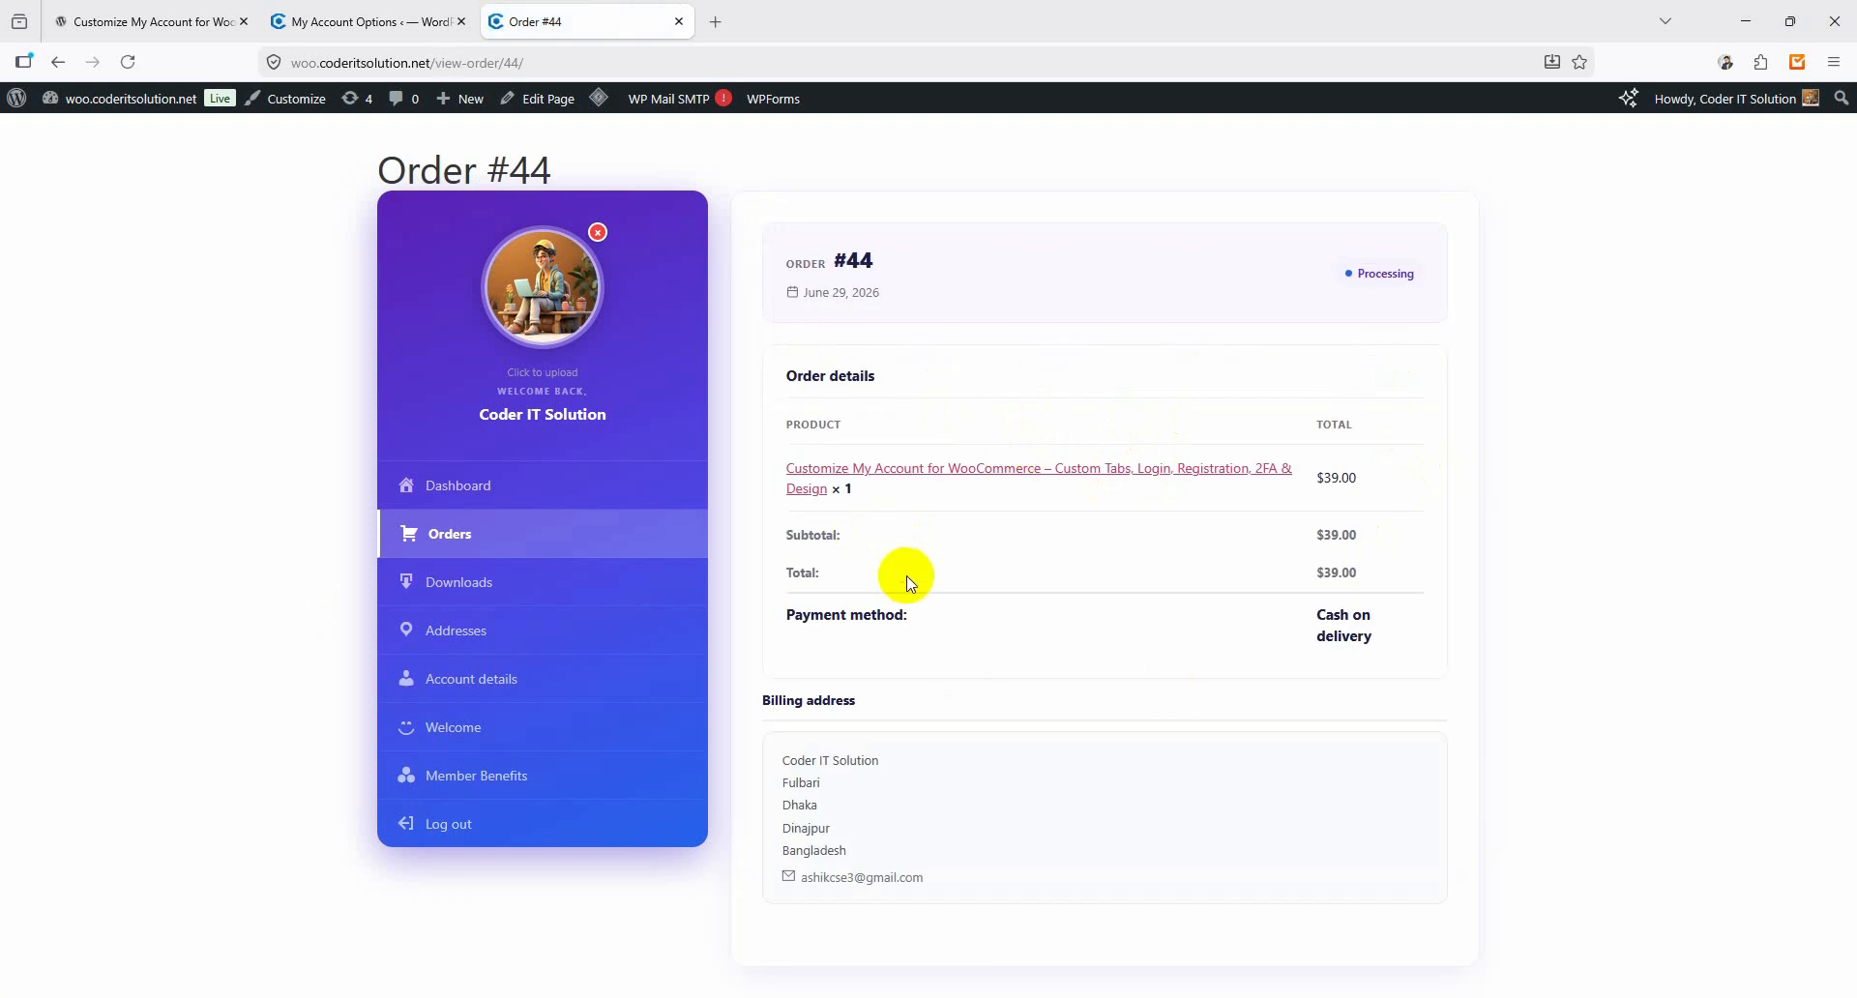
click(547, 641)
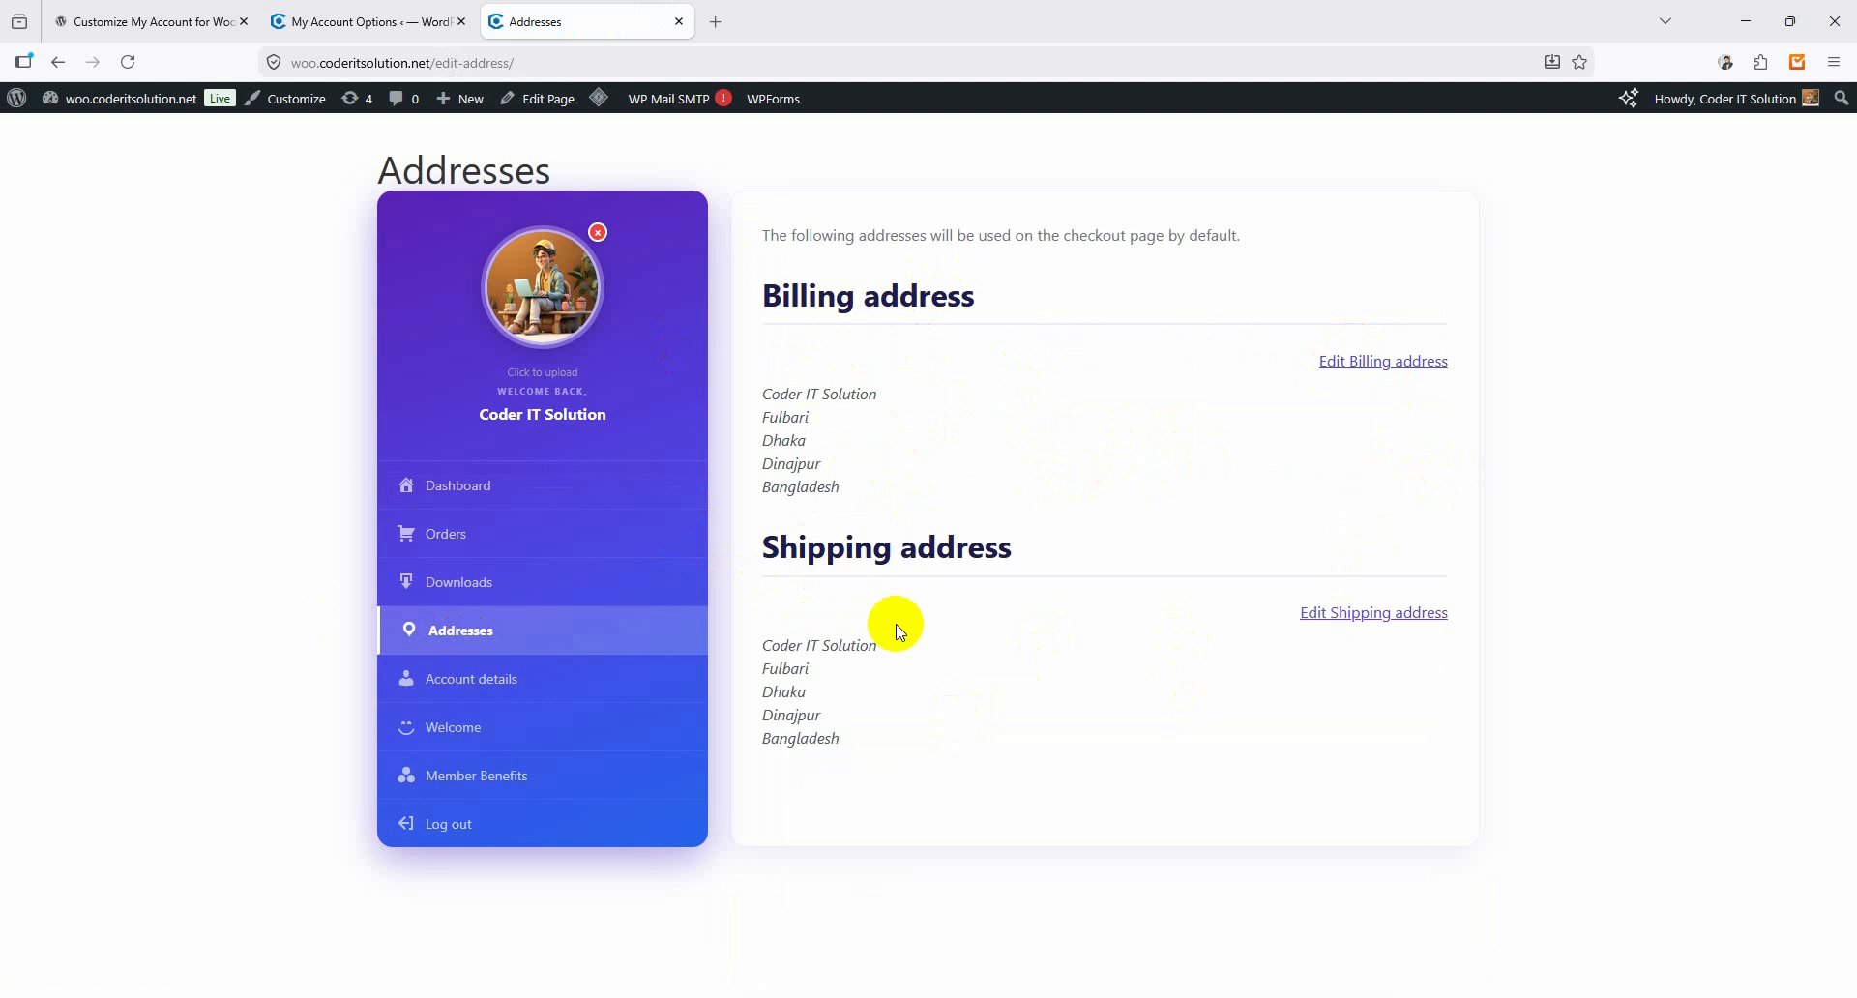
click(1377, 364)
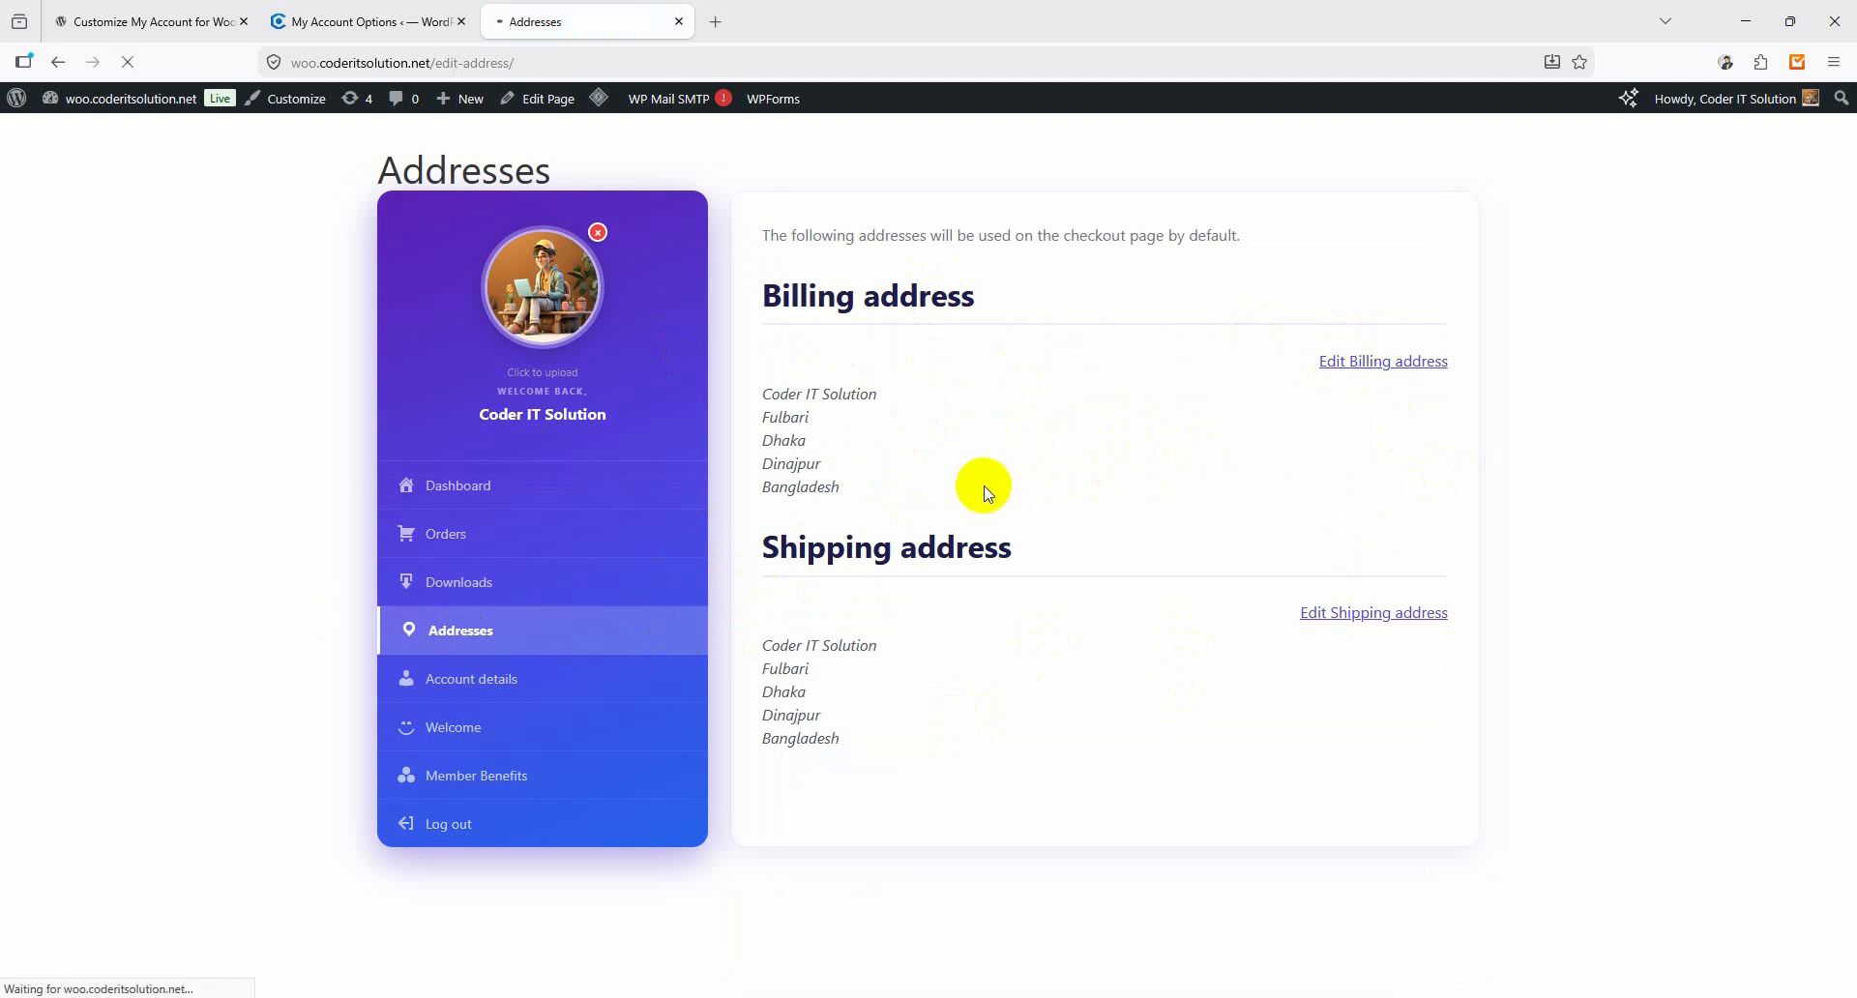
click(484, 672)
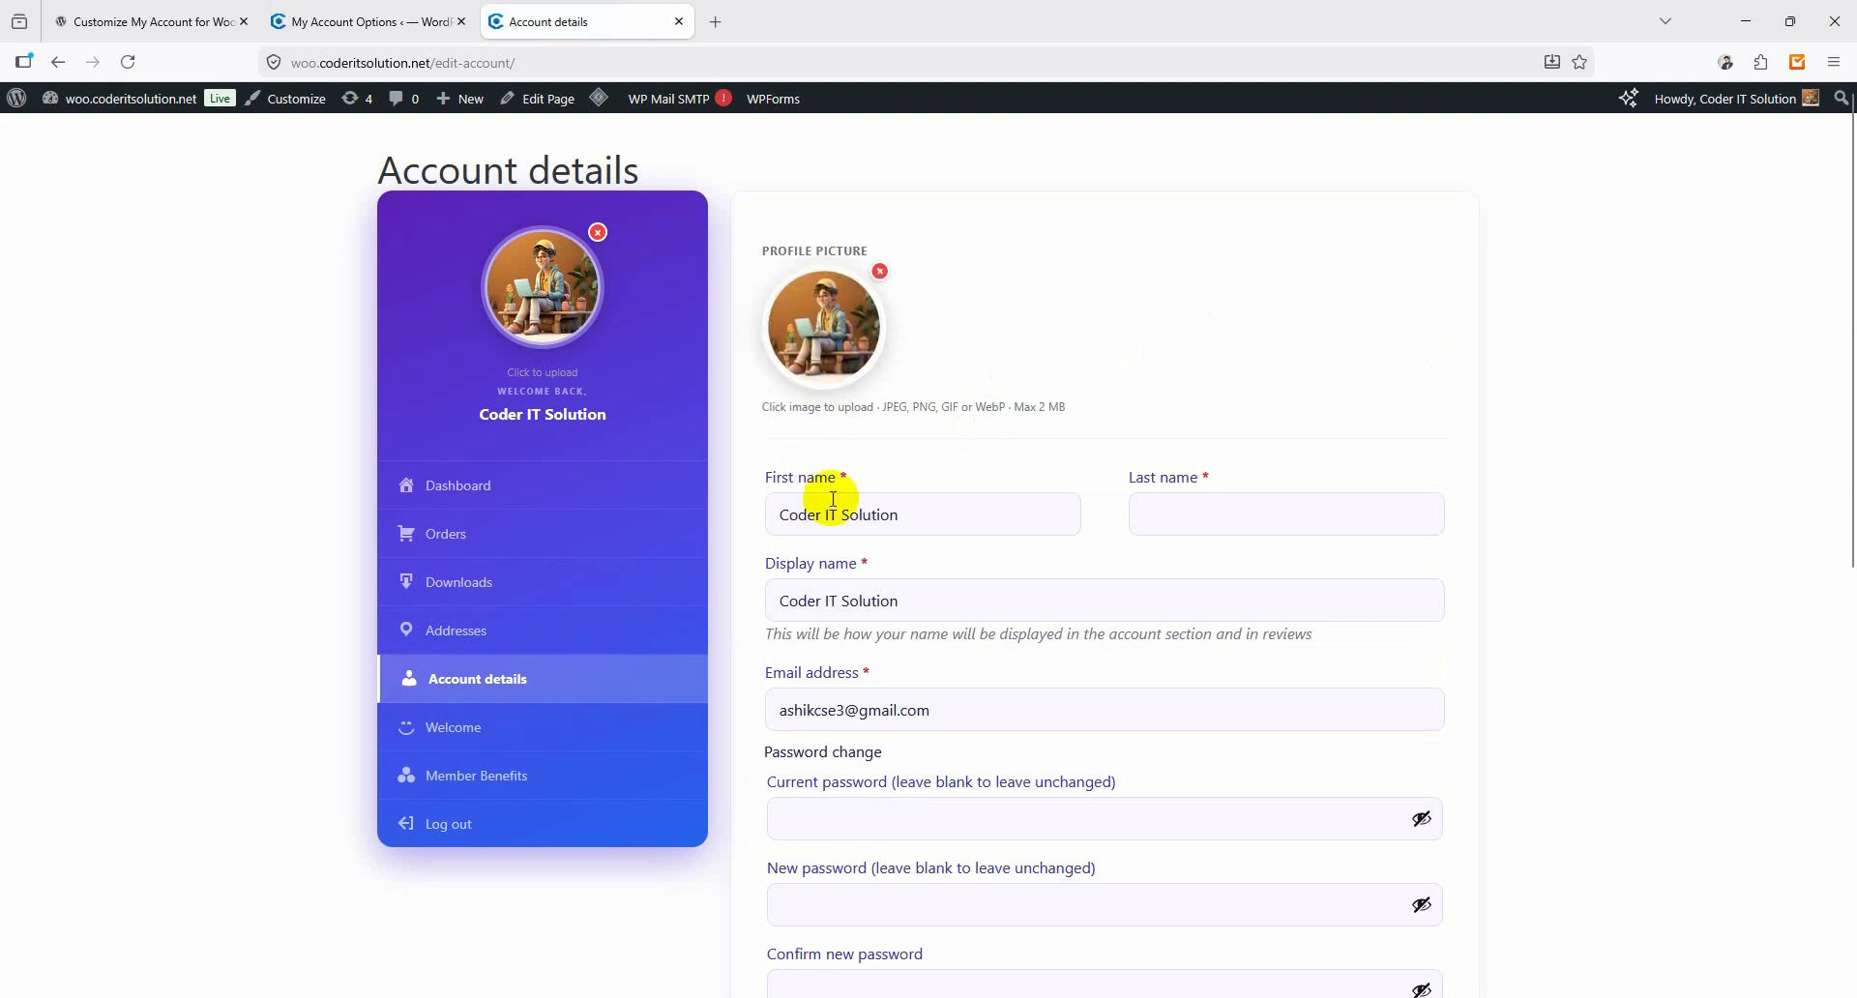
scroll(829, 522, down, 5)
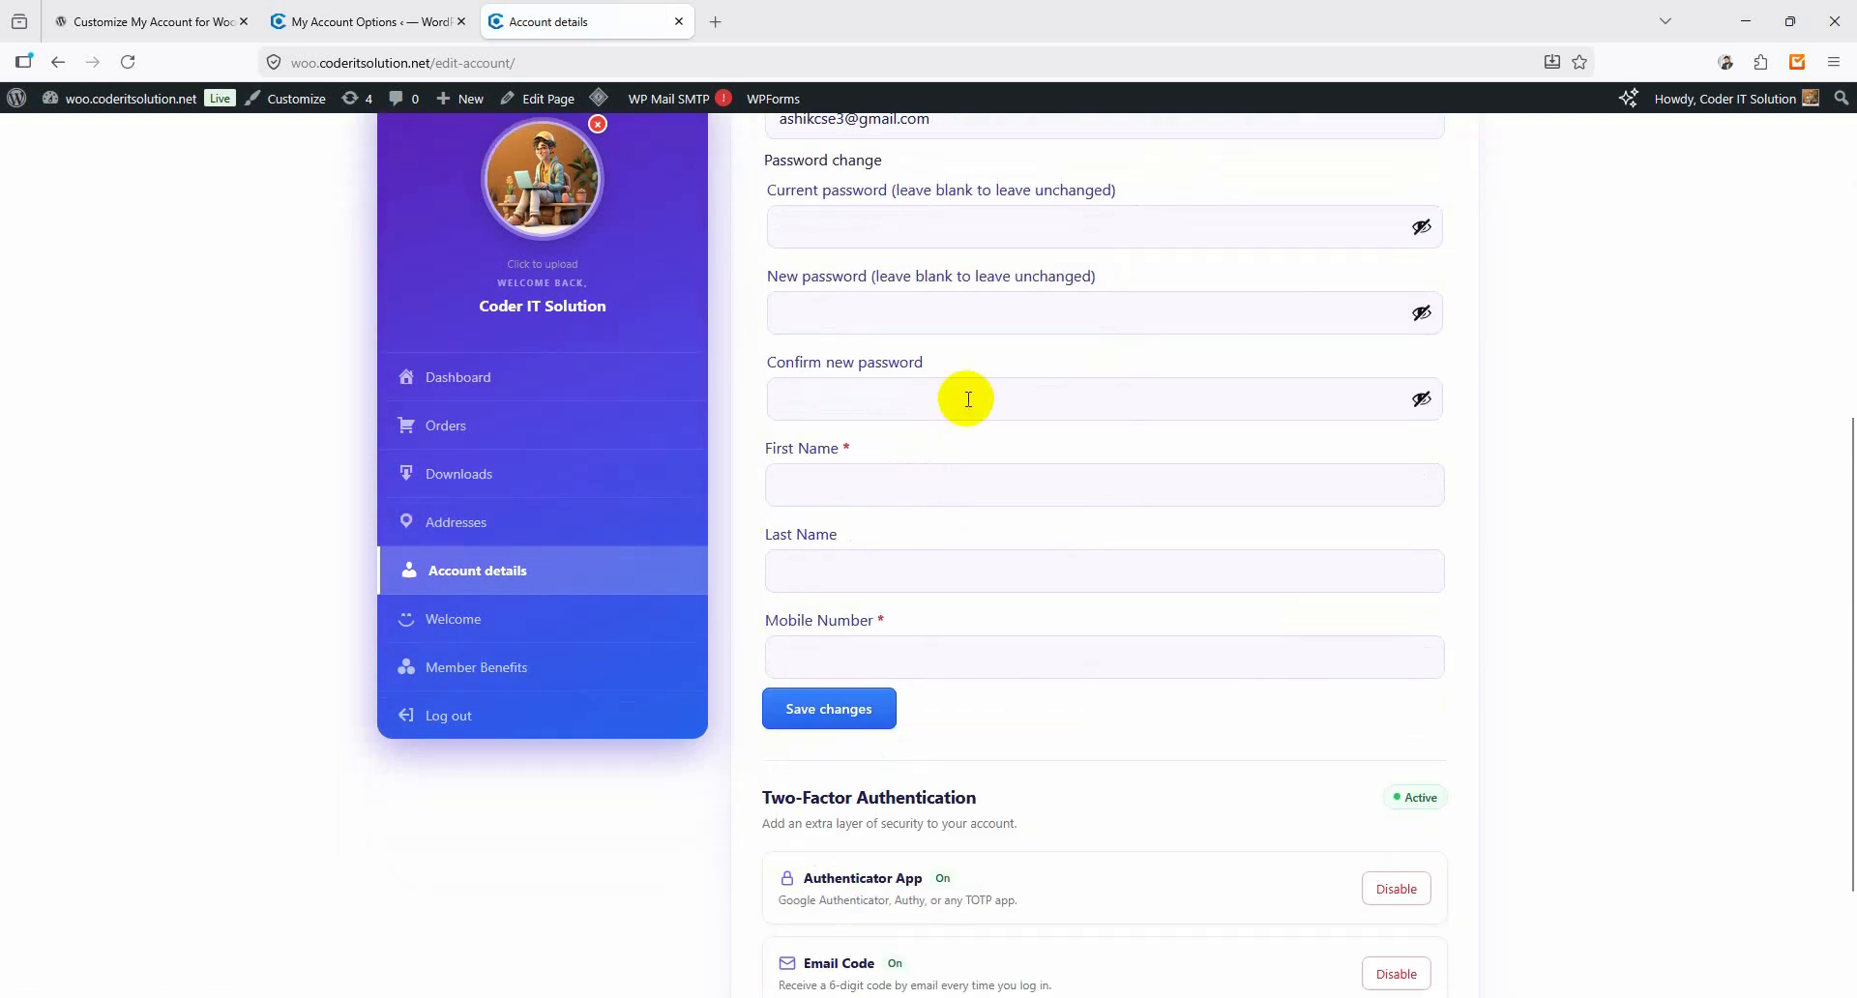
Examine the two-factor authentication section of Account details, then the content of the Welcome and Member Benefits pages.
scroll(967, 398, down, 2)
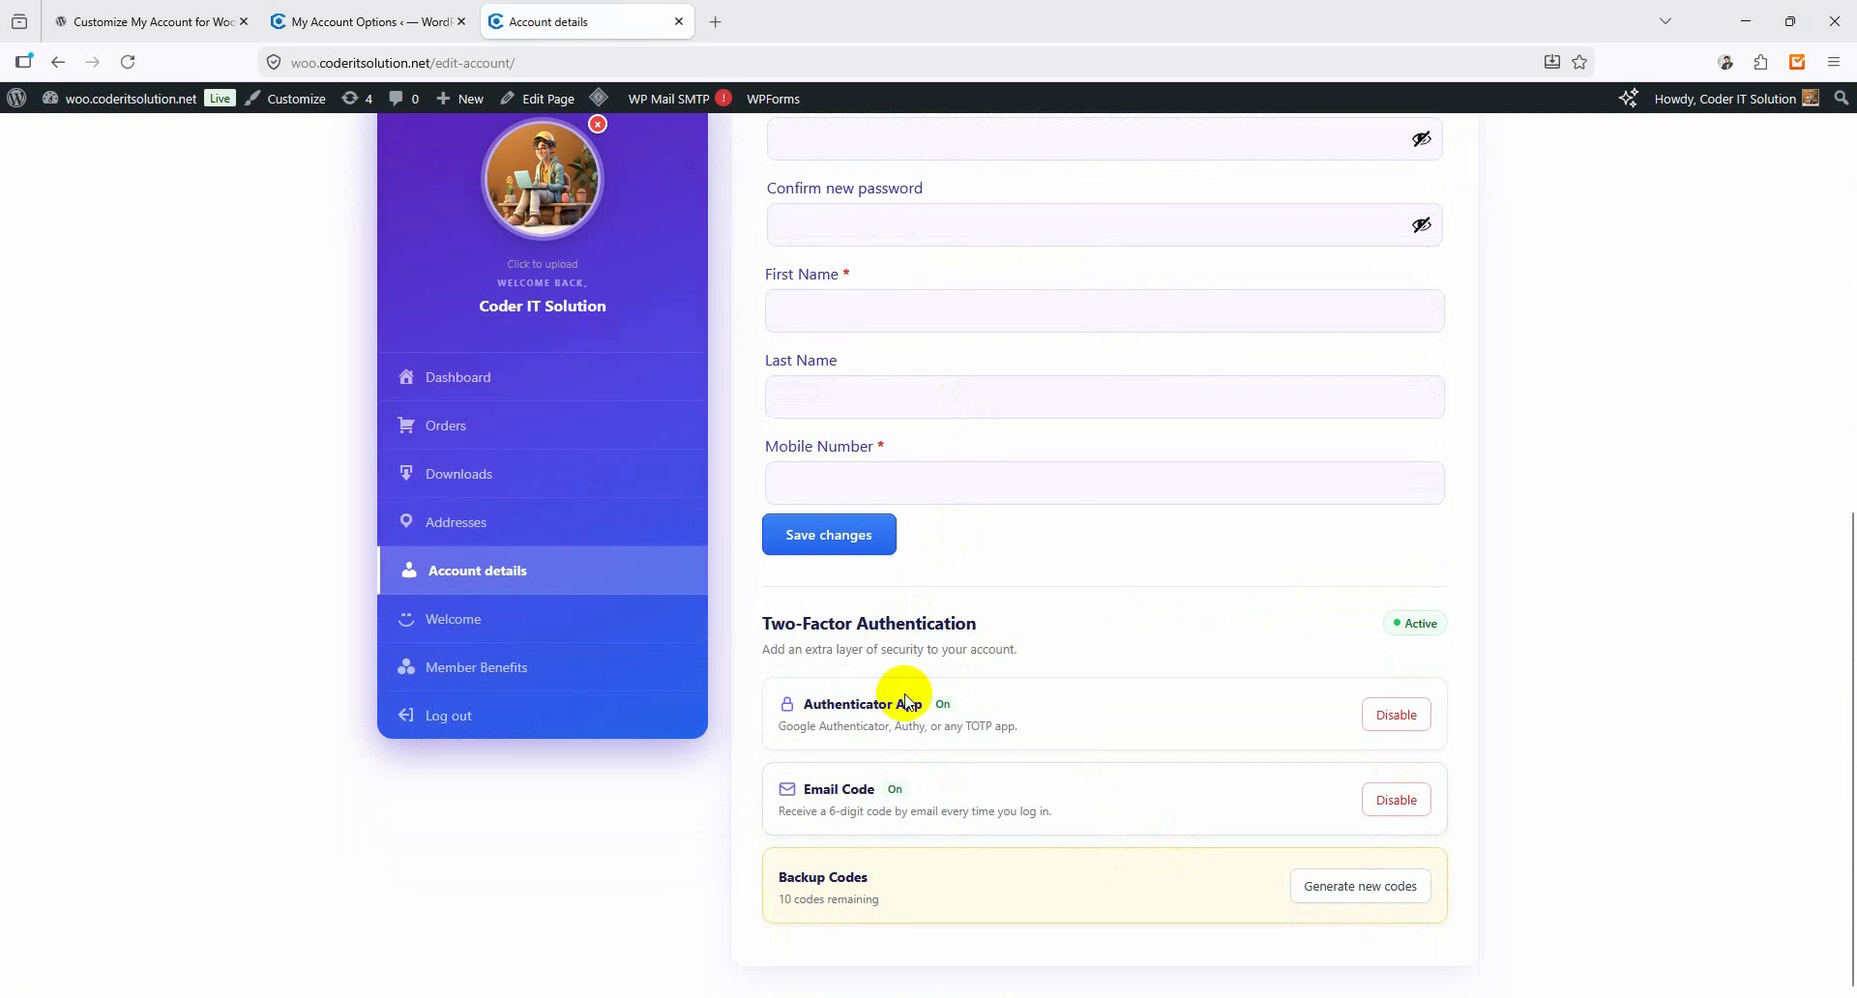
scroll(1144, 427, up, 7)
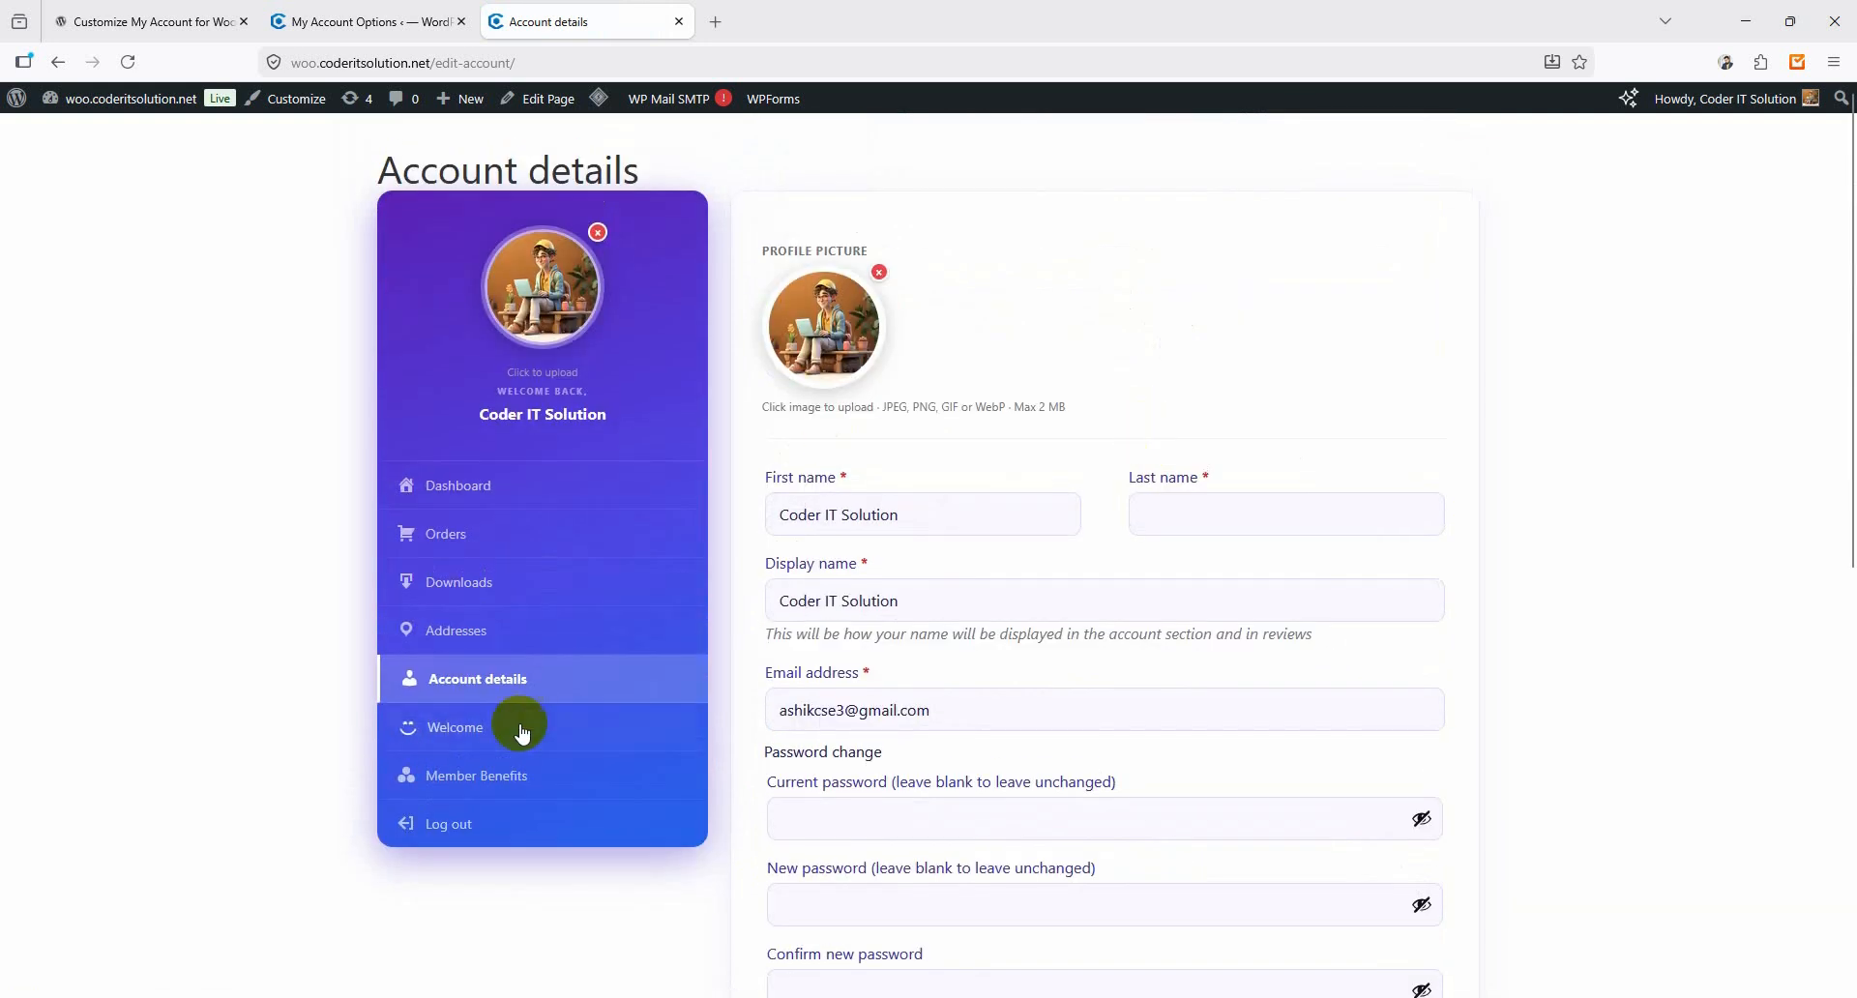
click(508, 735)
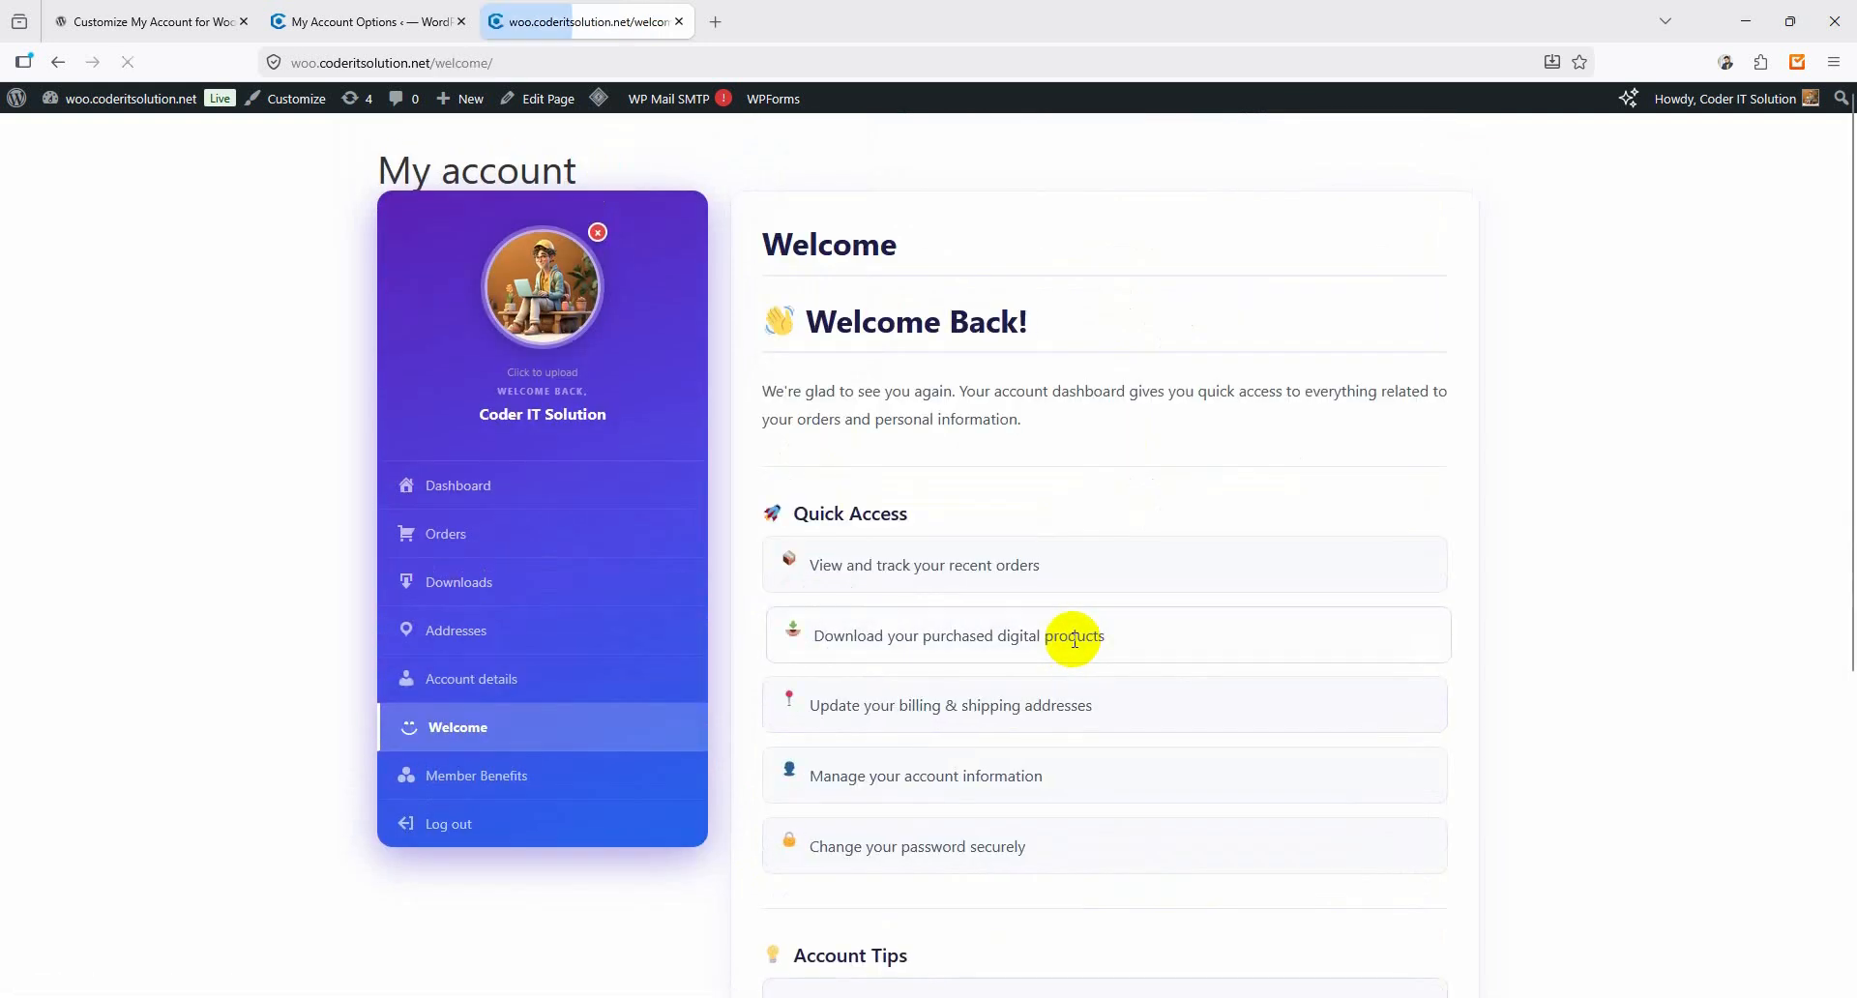
scroll(646, 571, down, 4)
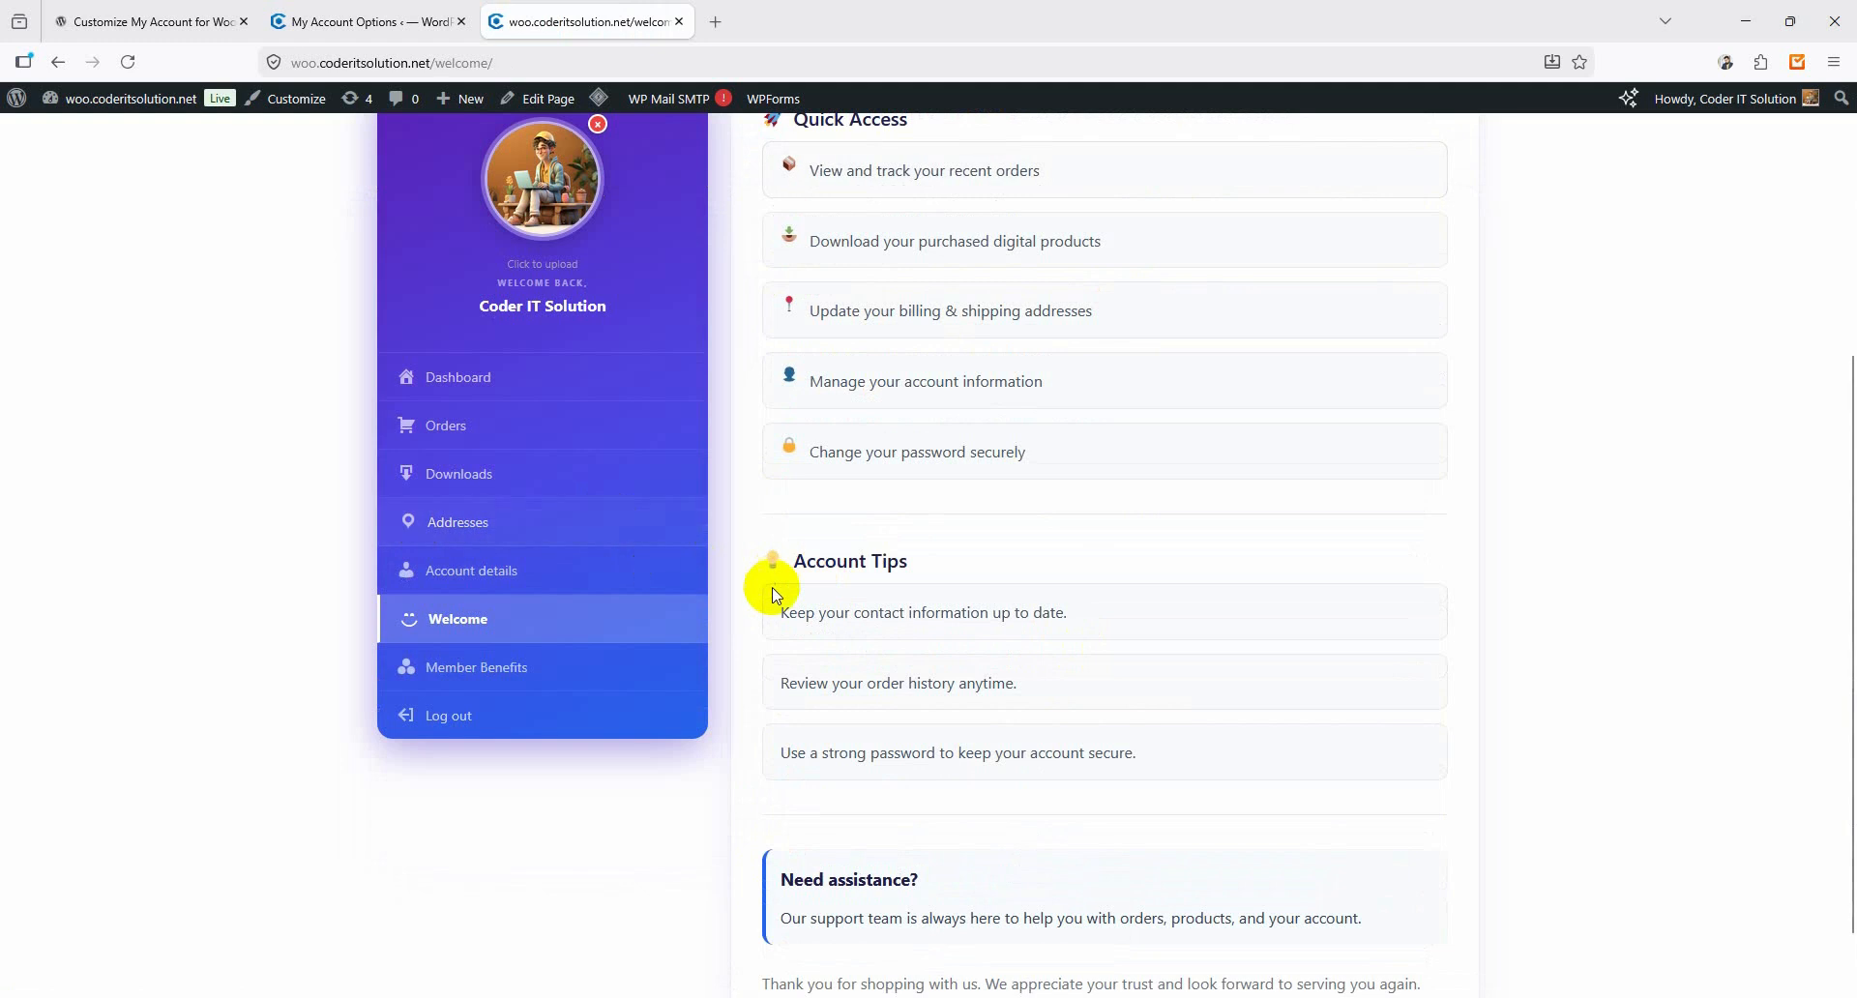
scroll(767, 584, down, 1)
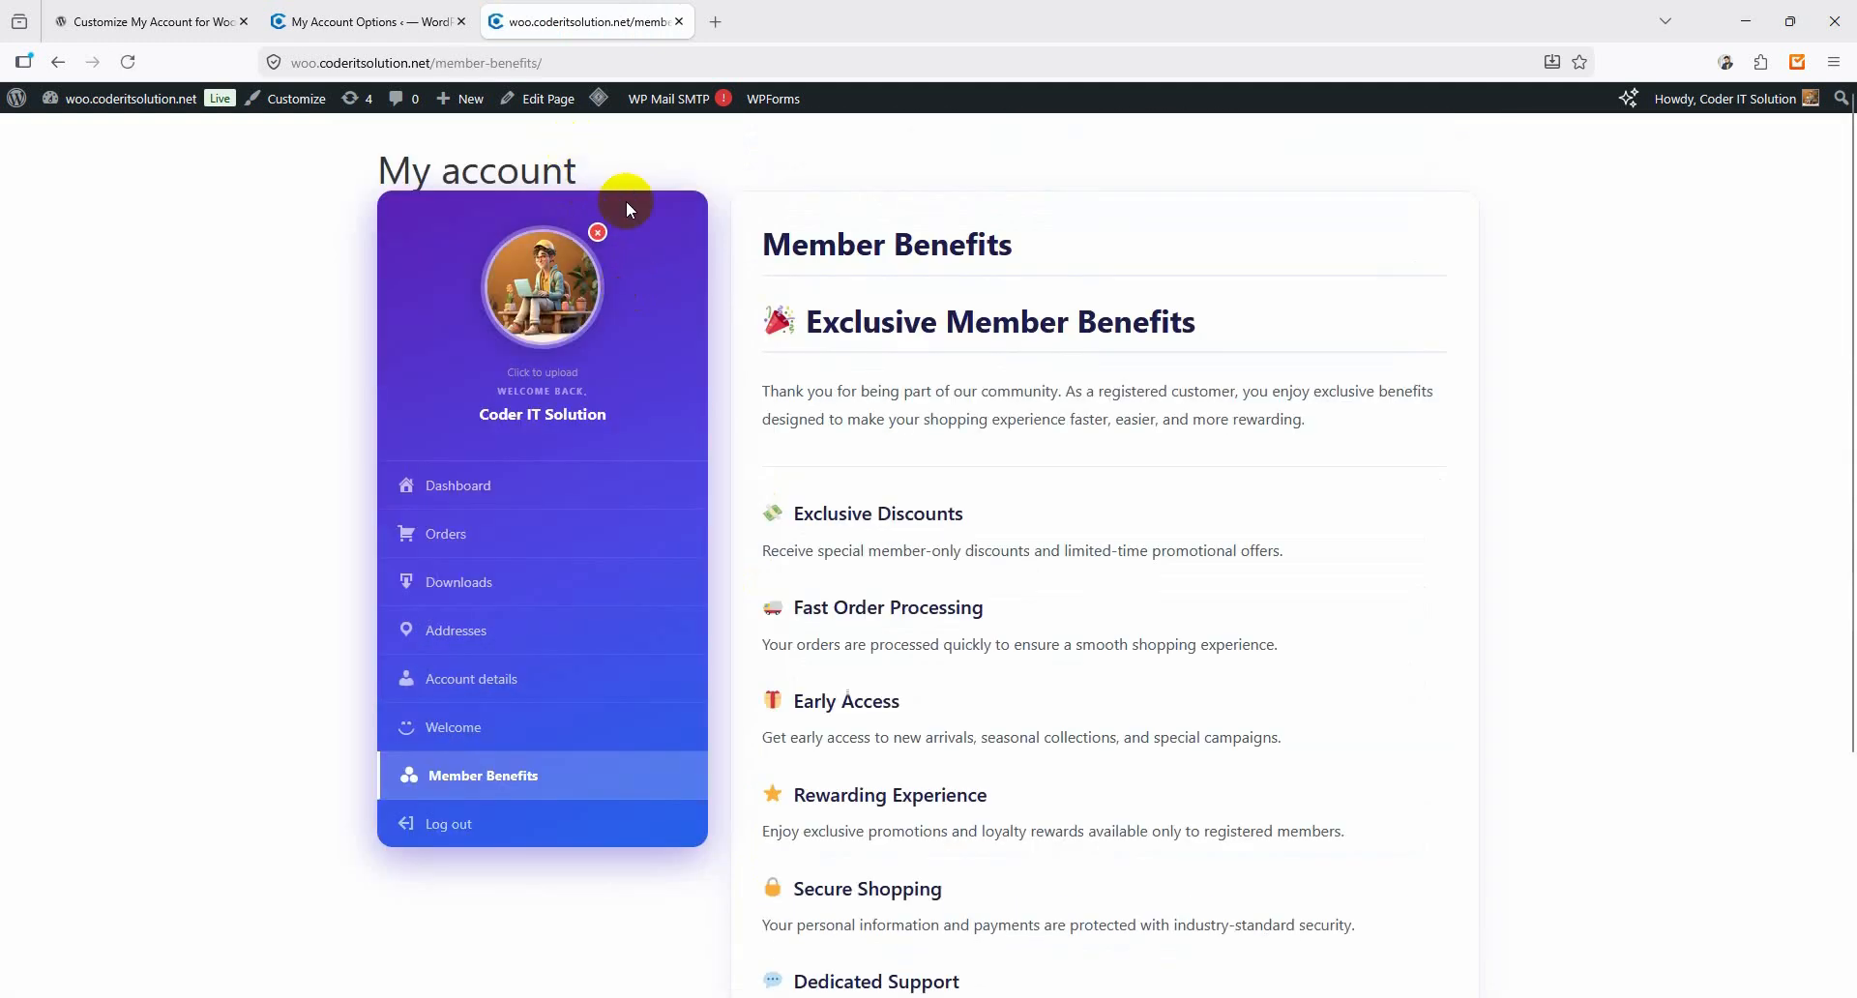
Review the content editor choices and the account endpoints list in the plugin's Endpoints settings, and return to the My account page.
click(369, 22)
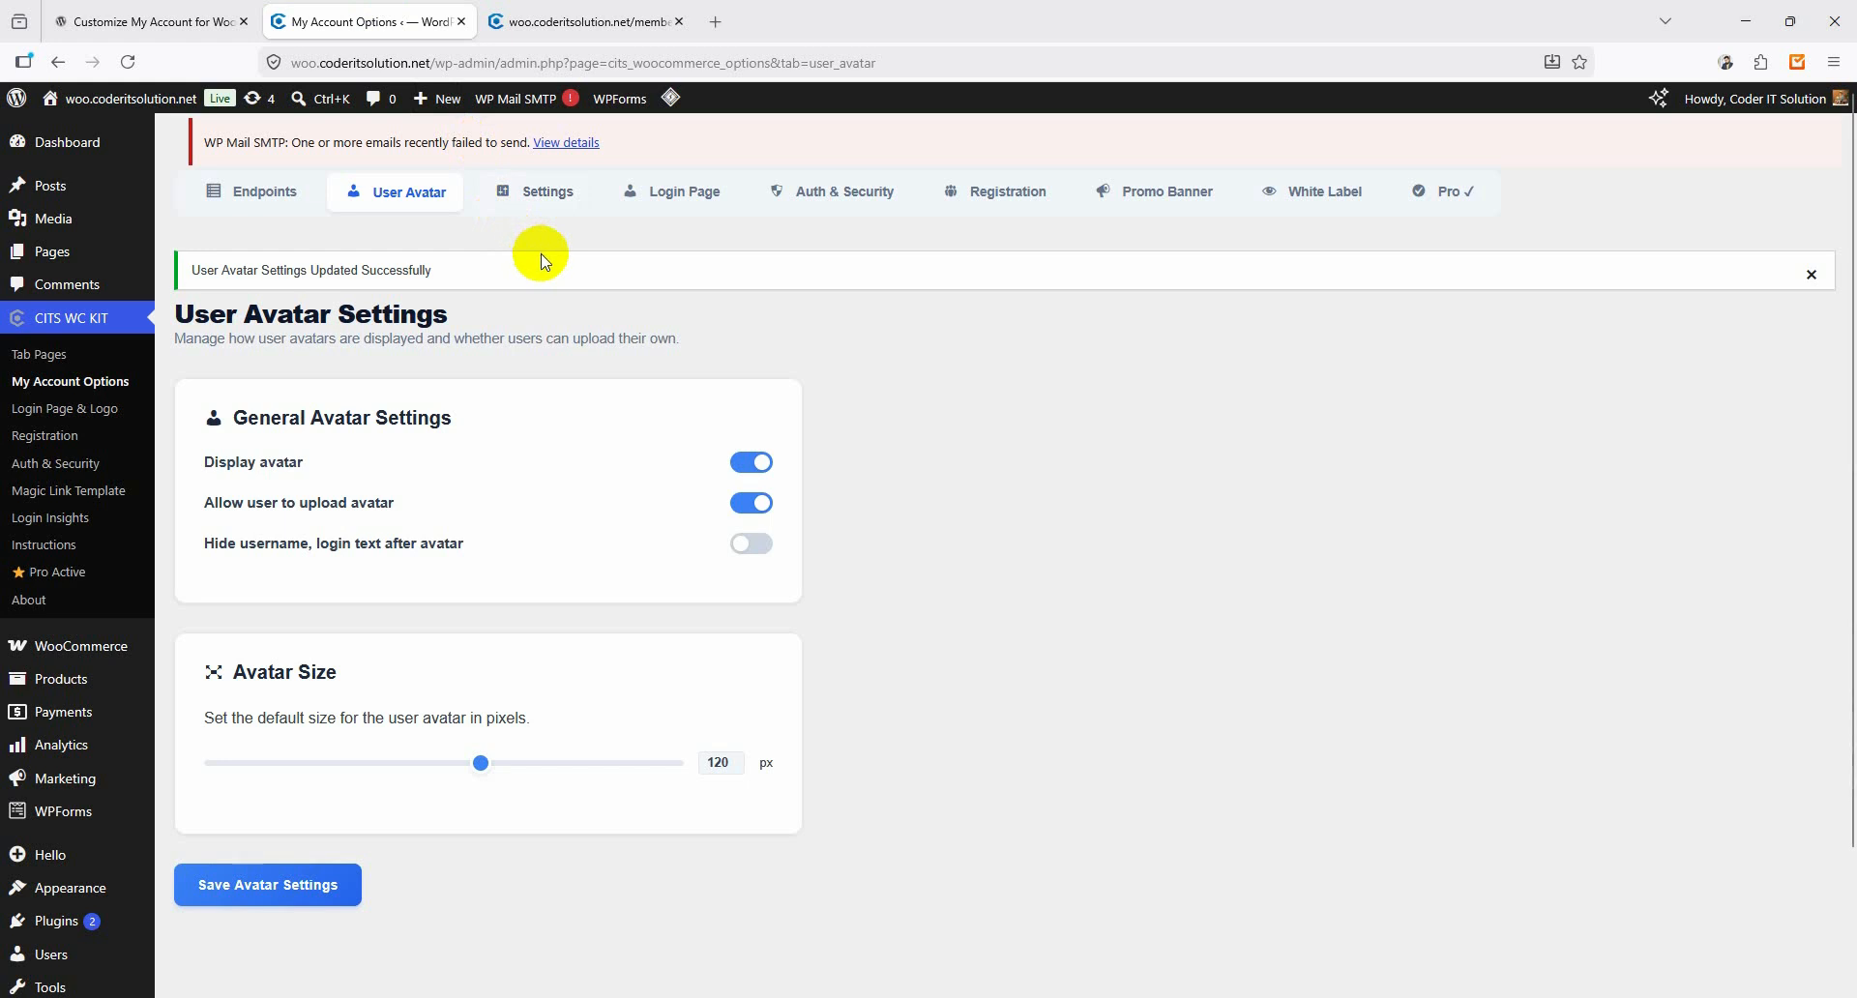
click(253, 190)
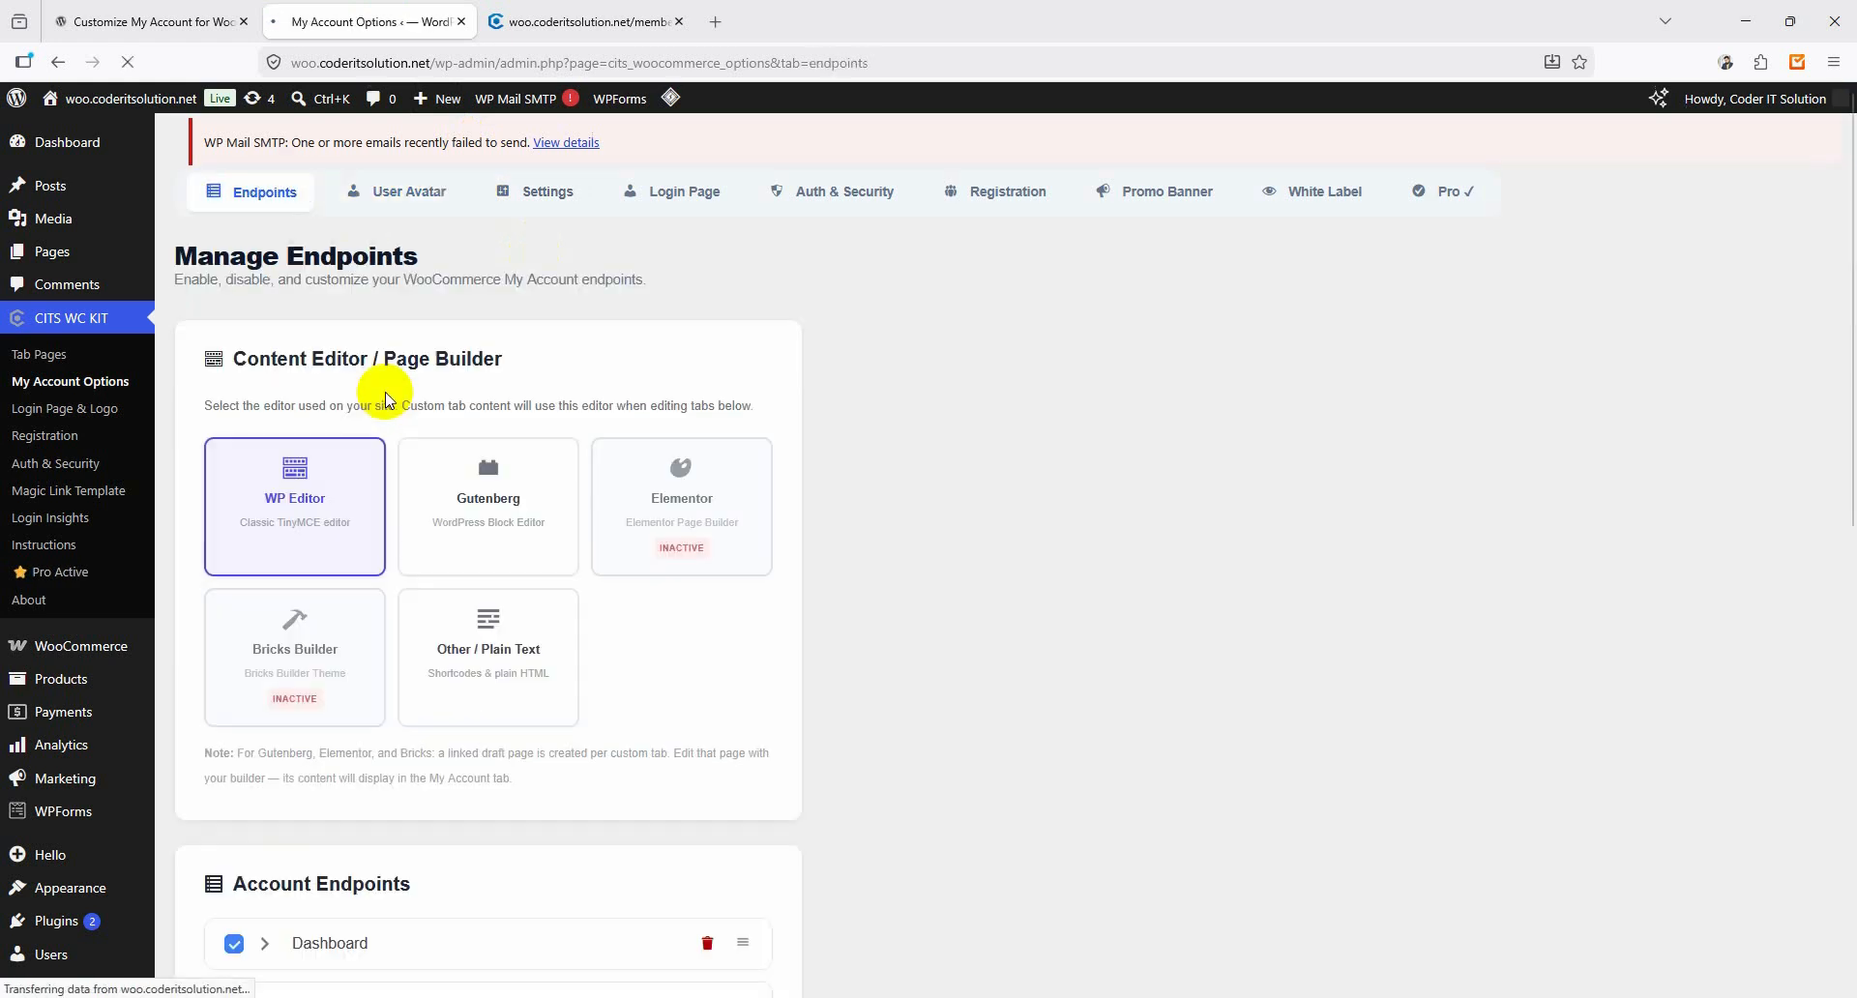
scroll(402, 415, down, 10)
scroll(394, 585, up, 5)
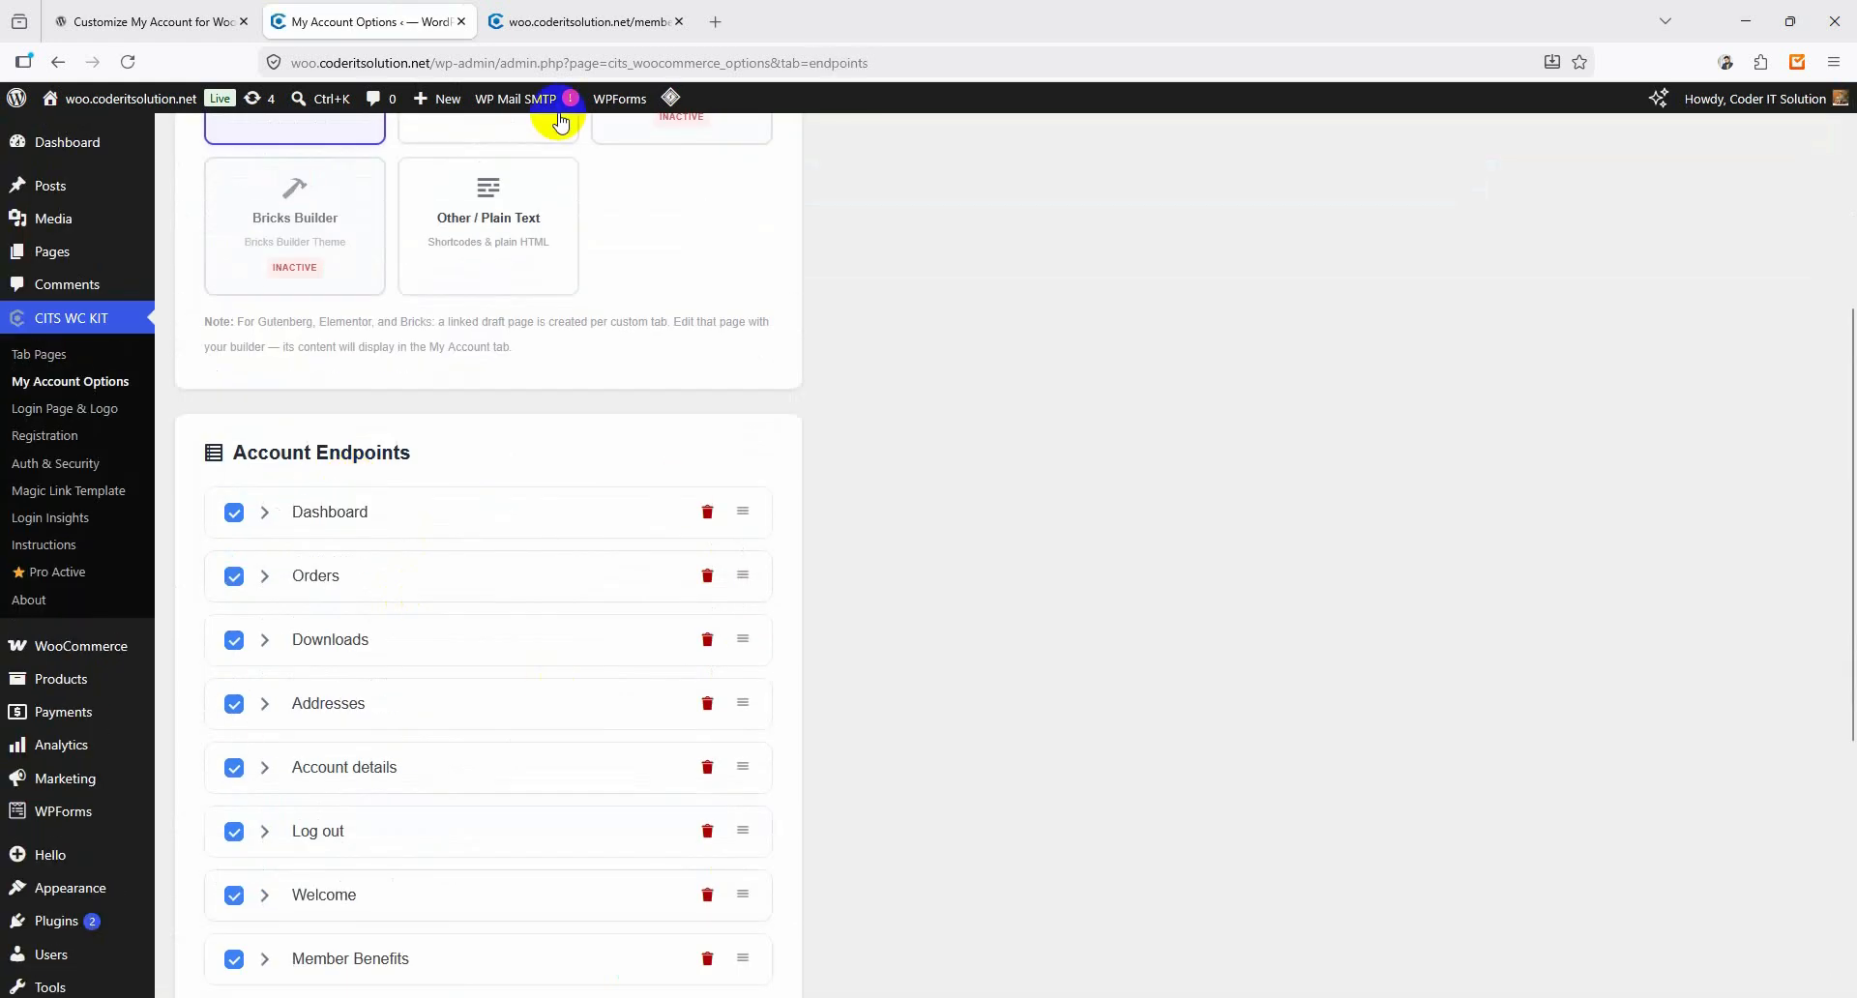
click(580, 21)
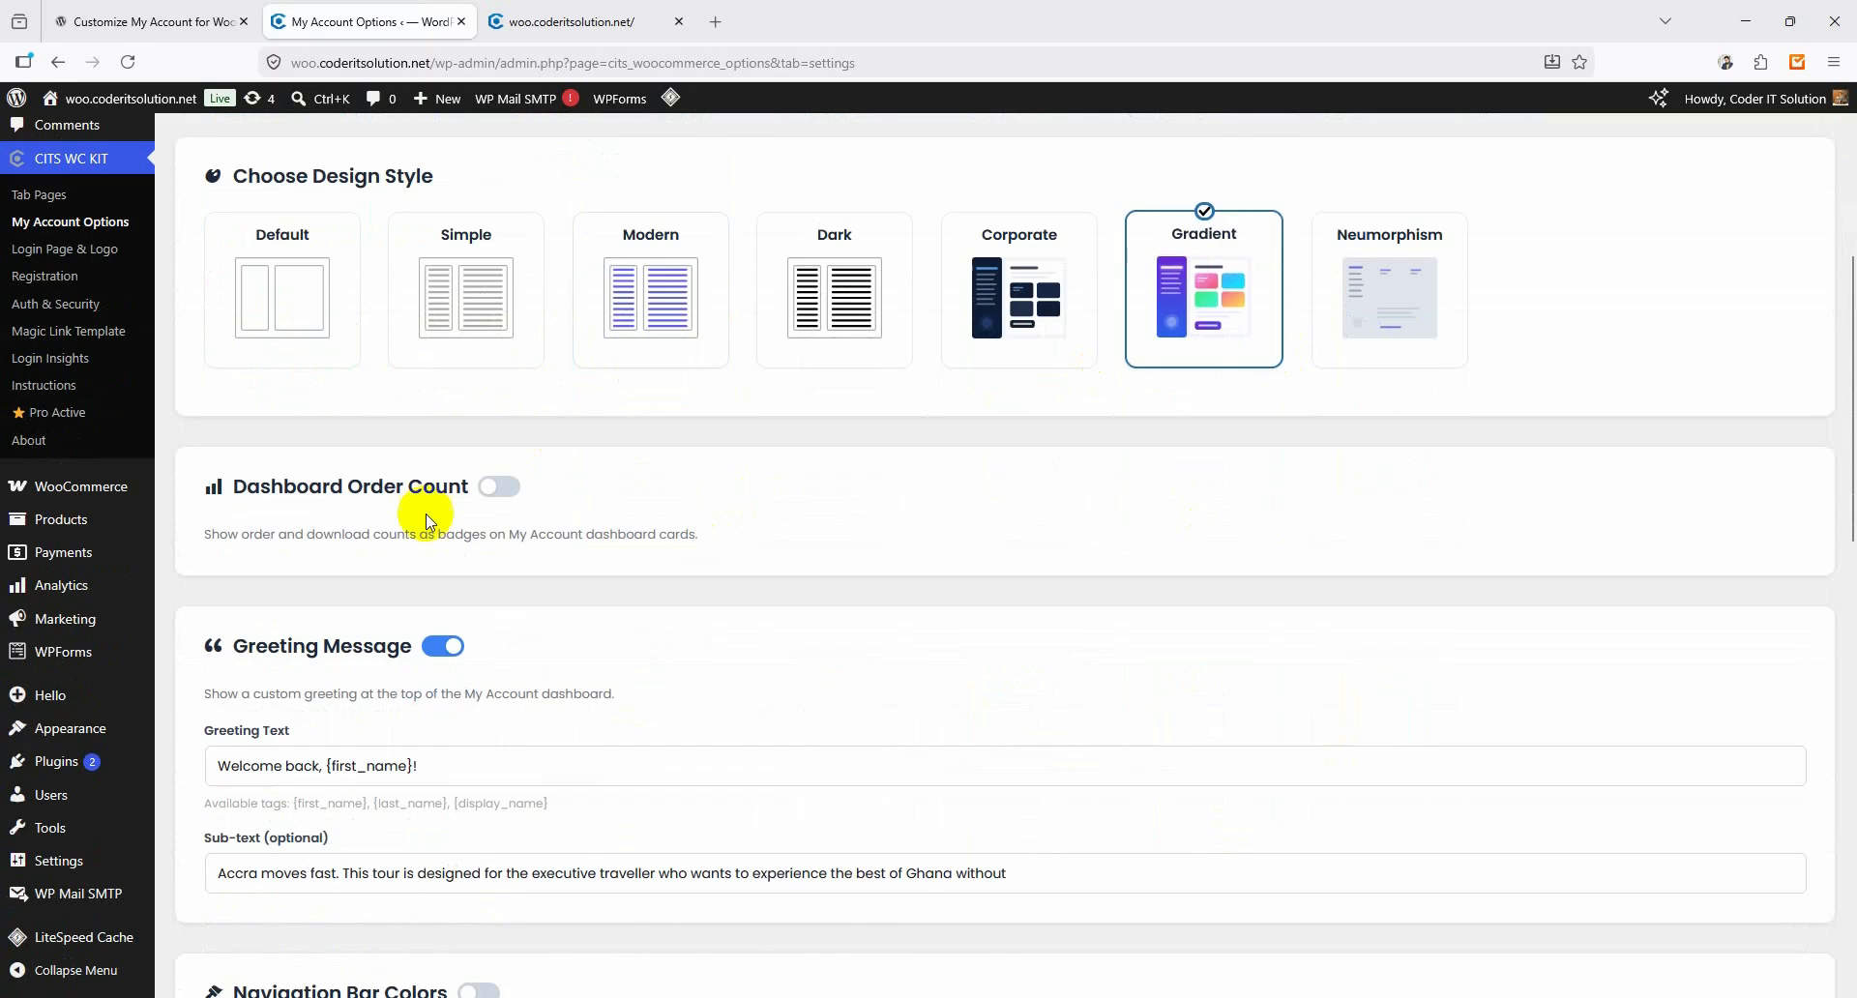
Review the navigation bar colors, font and size, and import/export options in the plugin settings, and return to the My account dashboard.
scroll(418, 517, down, 10)
scroll(367, 436, up, 4)
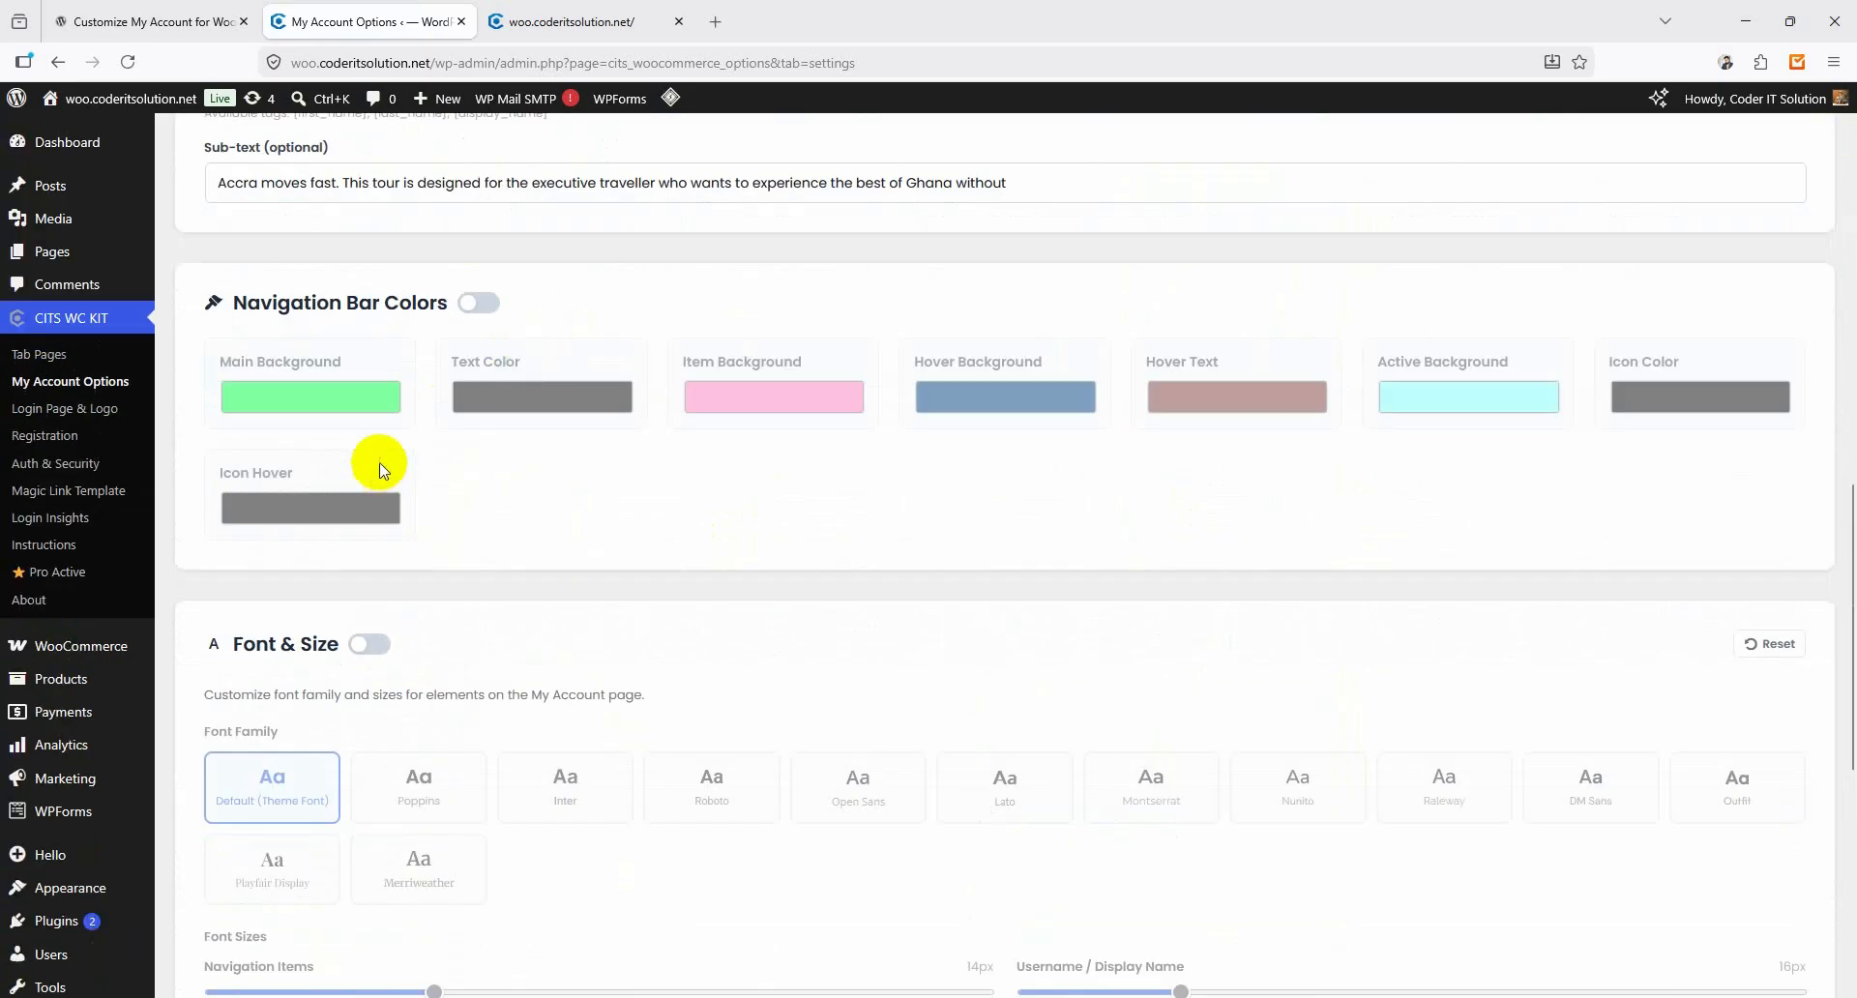
scroll(357, 654, down, 4)
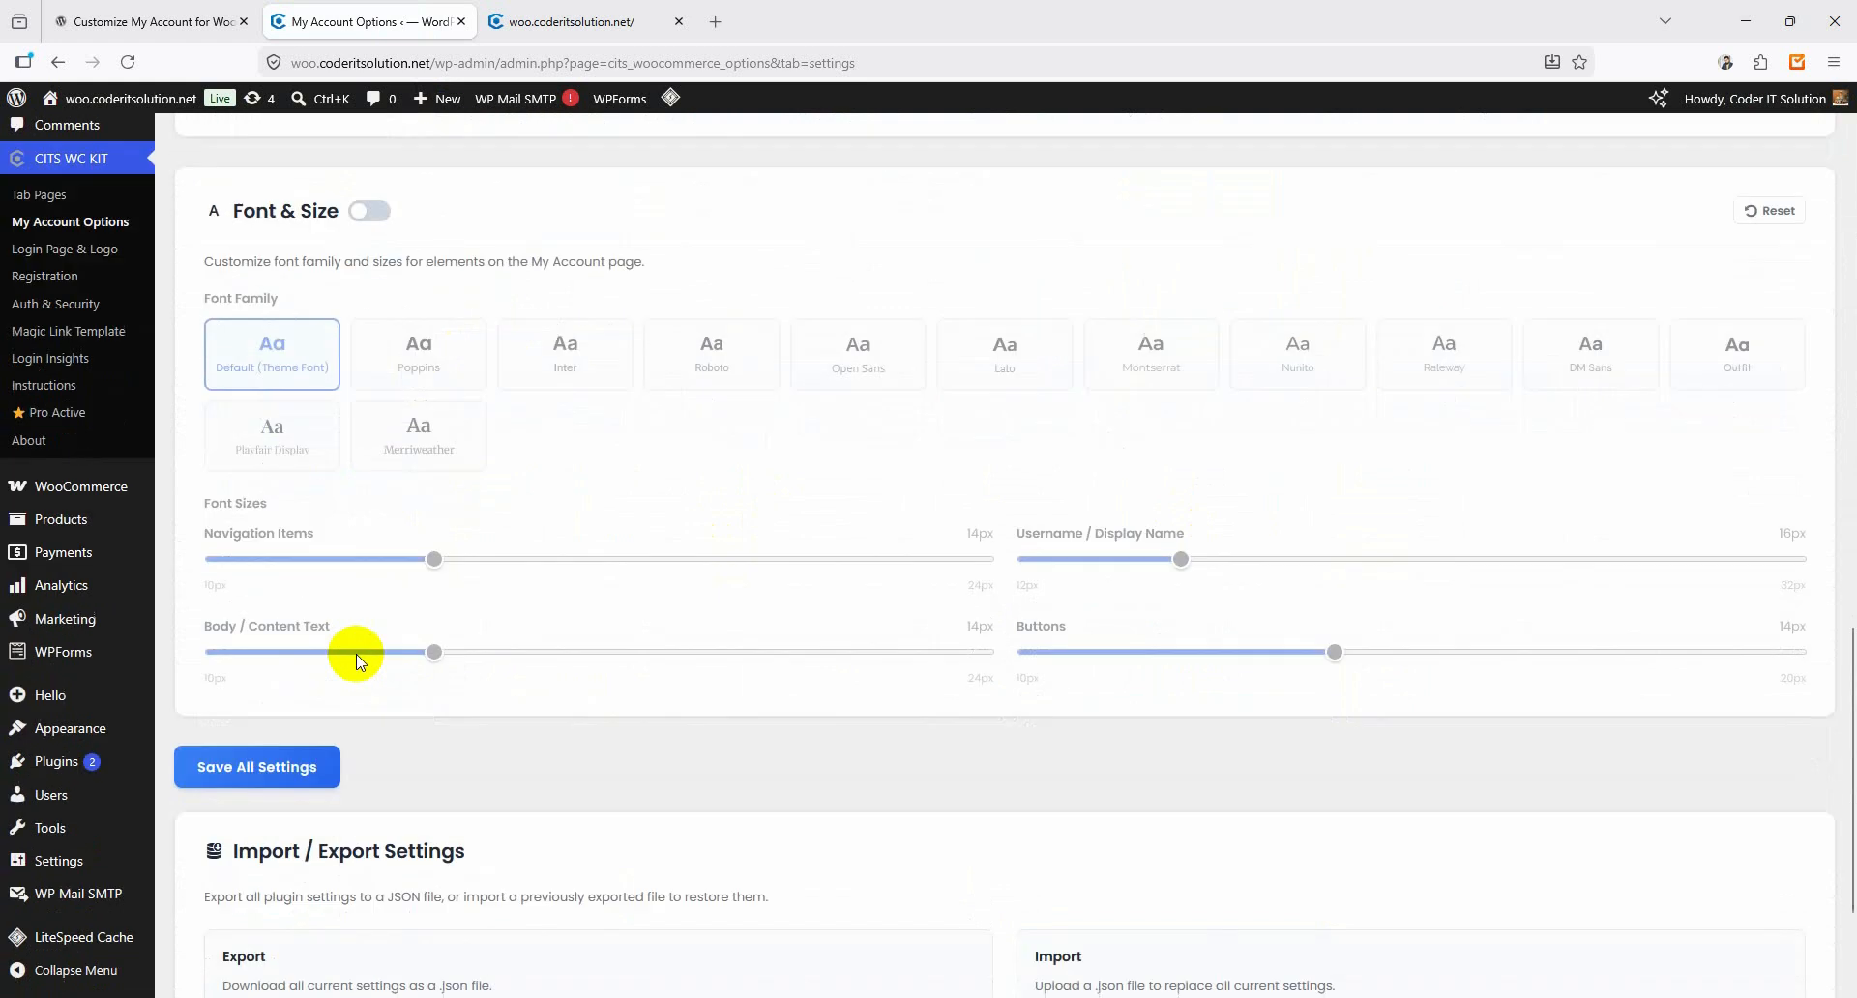
scroll(441, 546, down, 2)
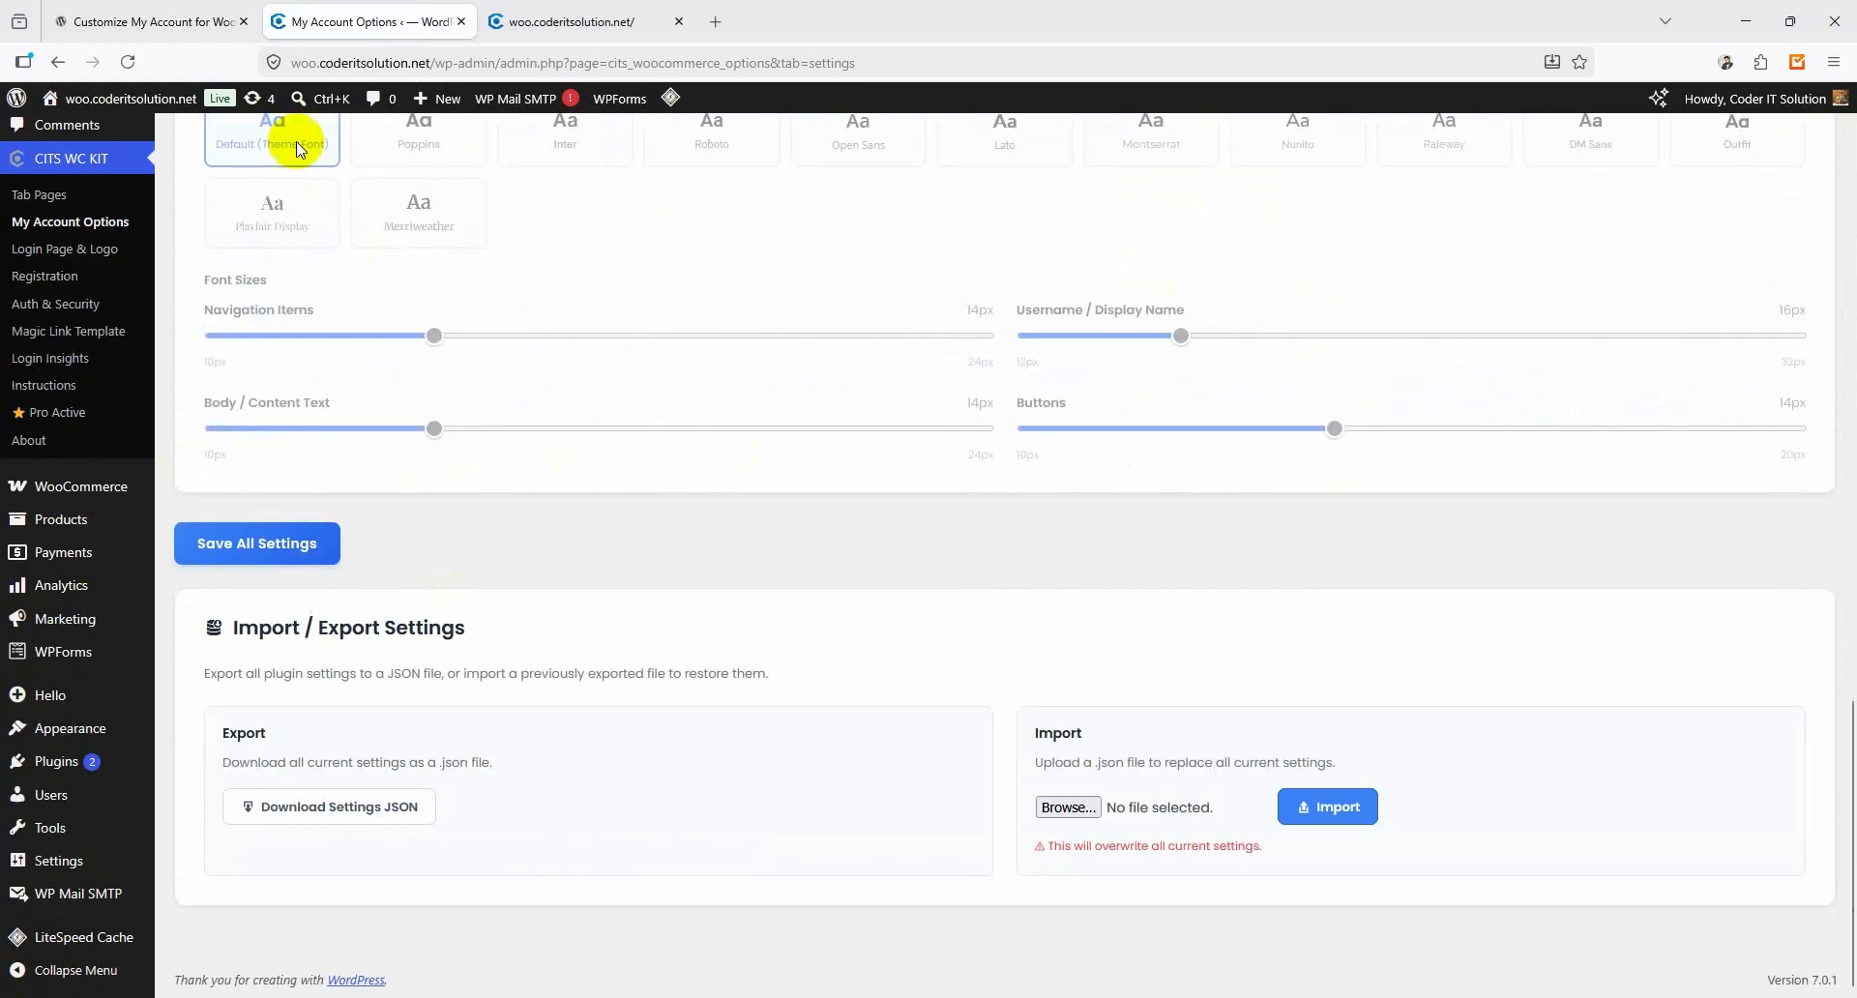
click(577, 10)
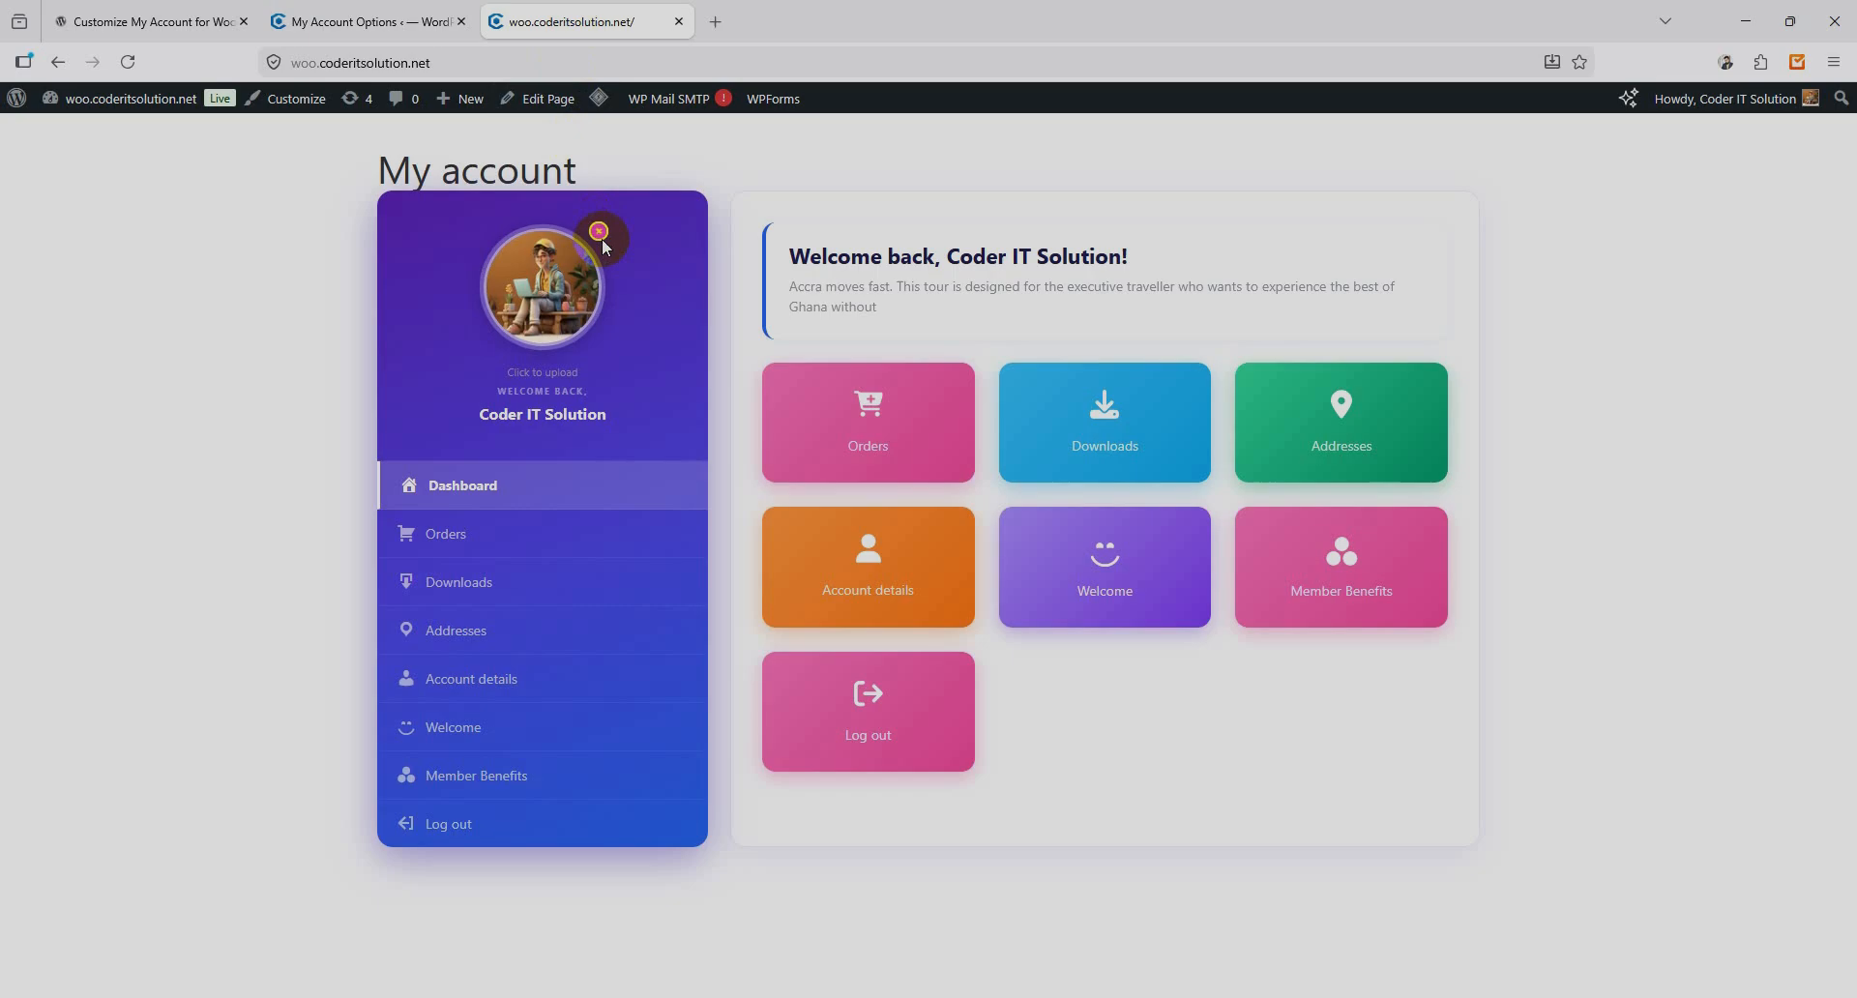